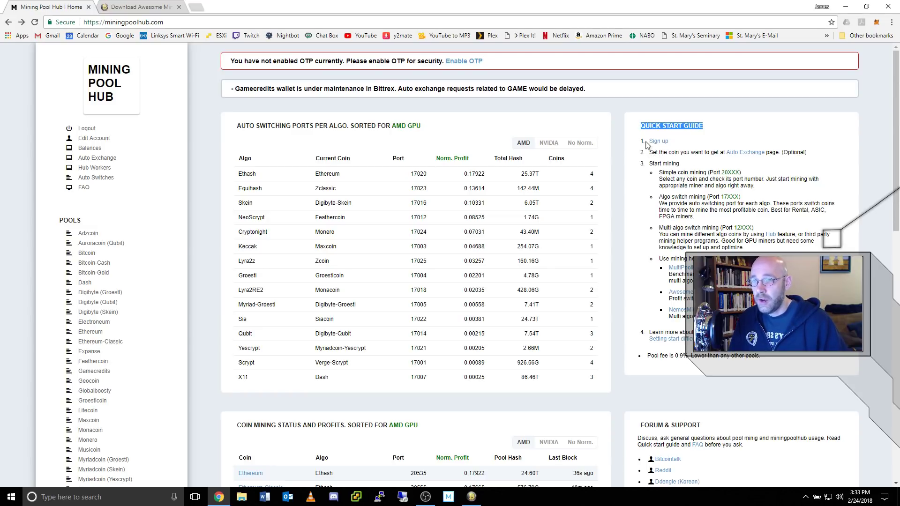
# - Highlight the guide's first two steps, set auto exchange to Bitcoin, and view the Bitcoin pool page
pyautogui.moveTo(646, 142); pyautogui.dragTo(684, 145)
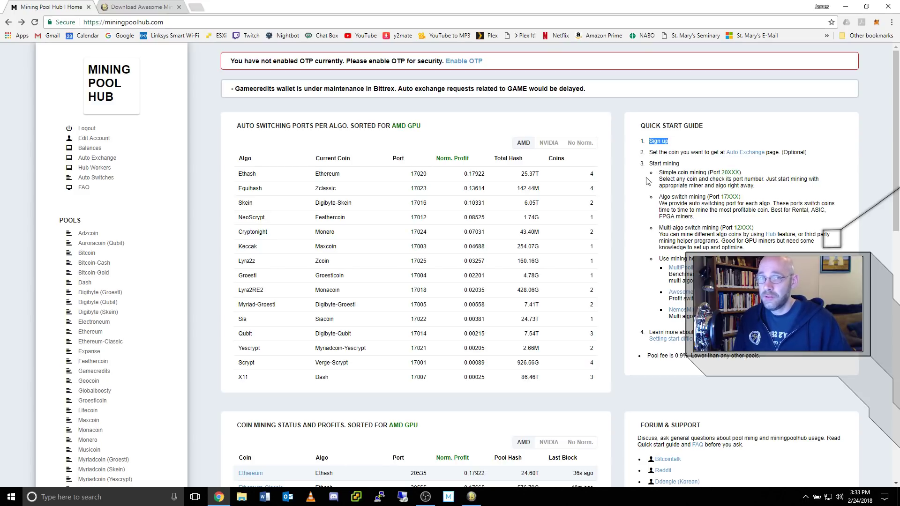
pyautogui.moveTo(649, 152); pyautogui.dragTo(813, 157)
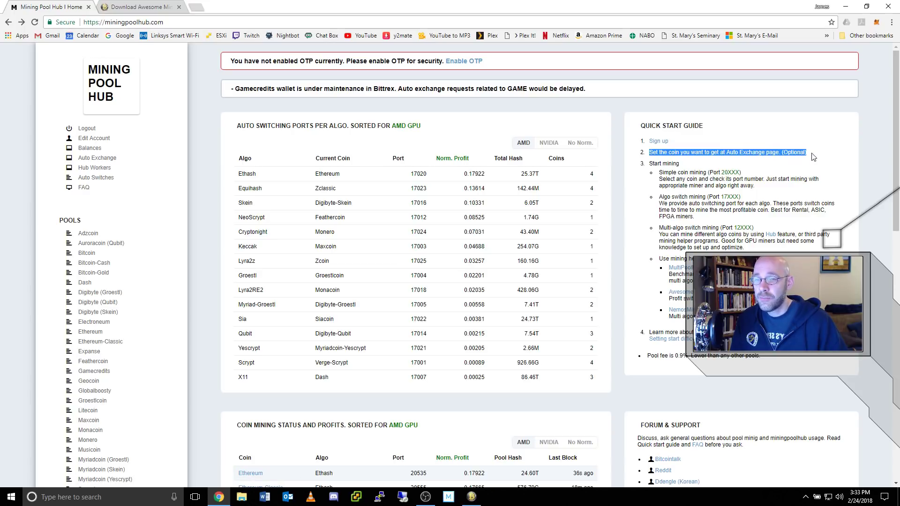
pyautogui.click(752, 156)
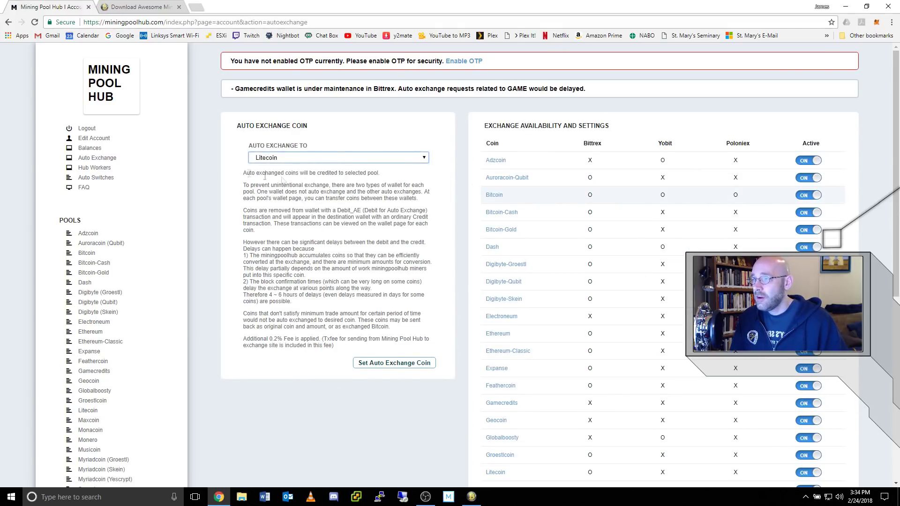
pyautogui.click(426, 160)
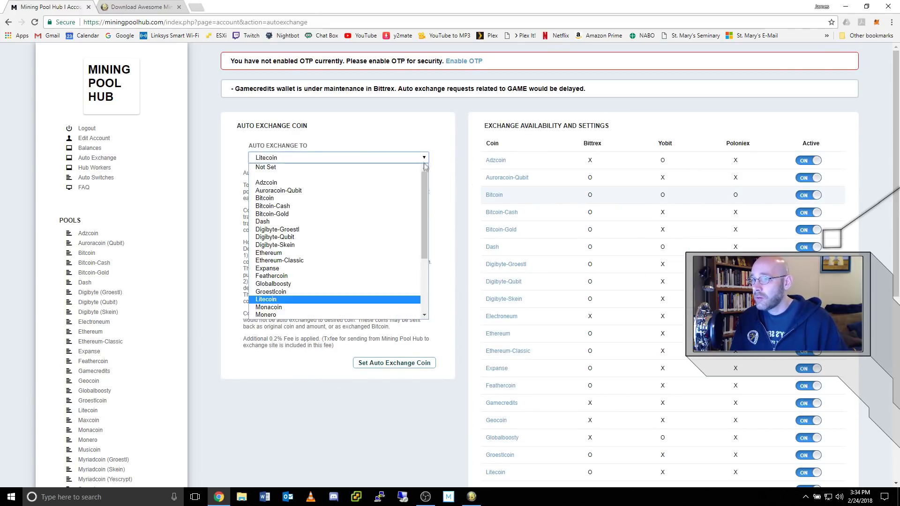
pyautogui.moveTo(426, 203)
pyautogui.mouseDown()
pyautogui.moveTo(430, 252)
pyautogui.moveTo(429, 198)
pyautogui.mouseUp()
pyautogui.click(274, 197)
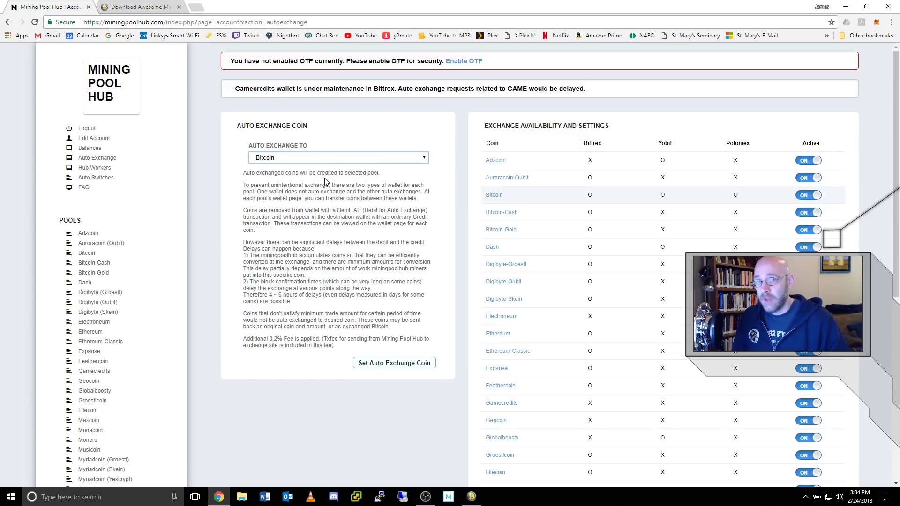
pyautogui.click(86, 254)
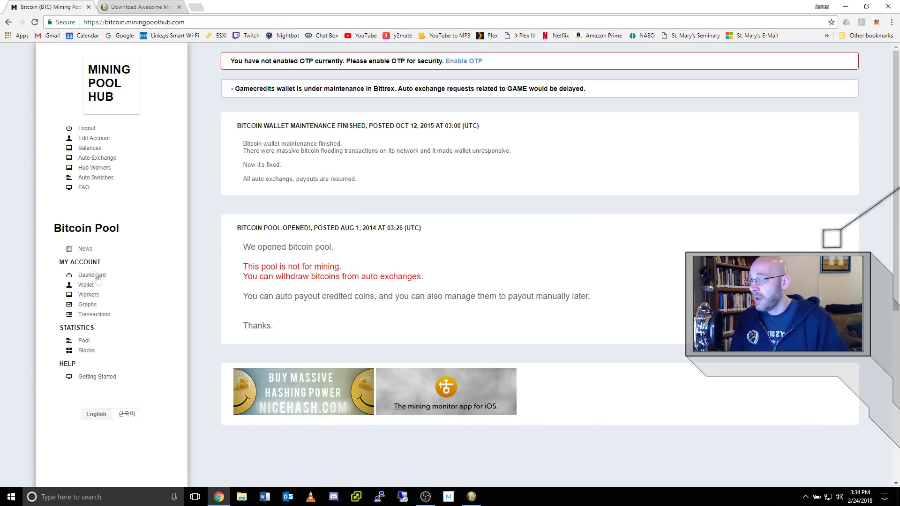
# - Review the Bitcoin pool wallet settings with its 0.01 BTC payout threshold, then return home
pyautogui.click(86, 285)
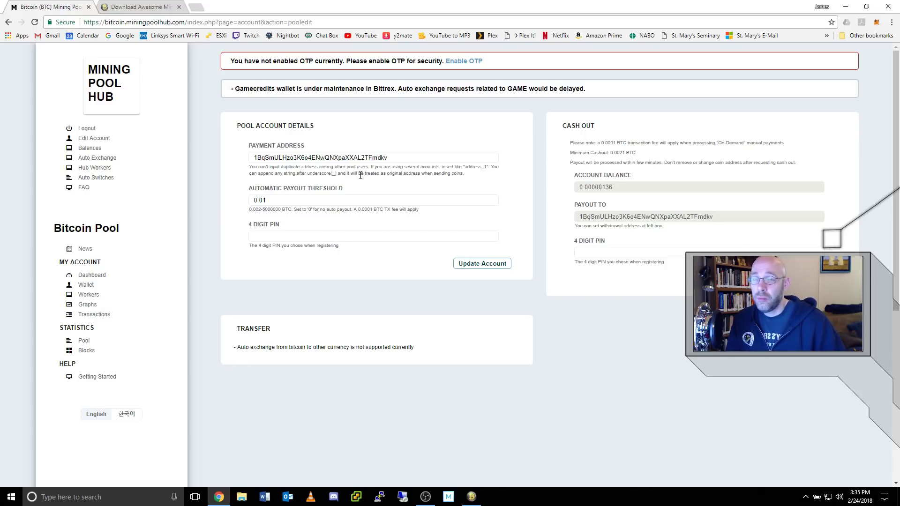
pyautogui.click(123, 84)
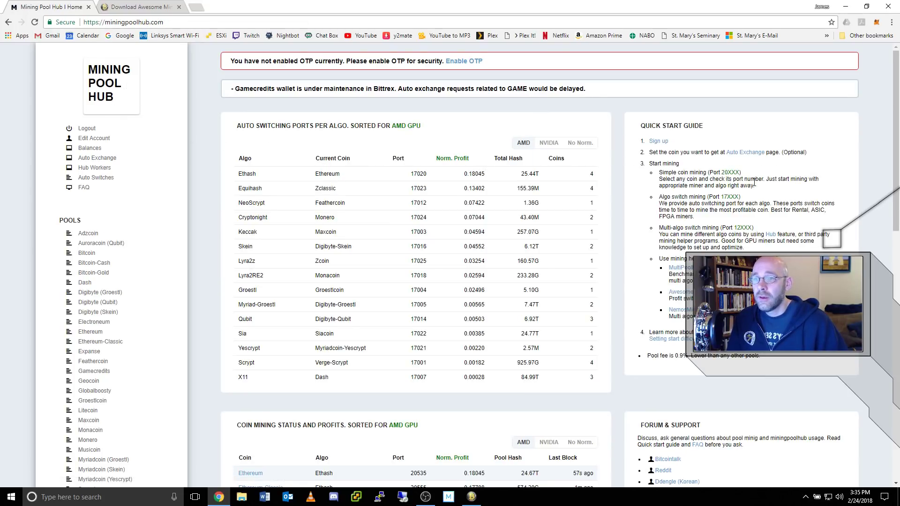
# - Highlight the Simple coin, Algo switch and Multi-algo switch options, then view the Ethereum pool page
pyautogui.moveTo(649, 167); pyautogui.dragTo(680, 171)
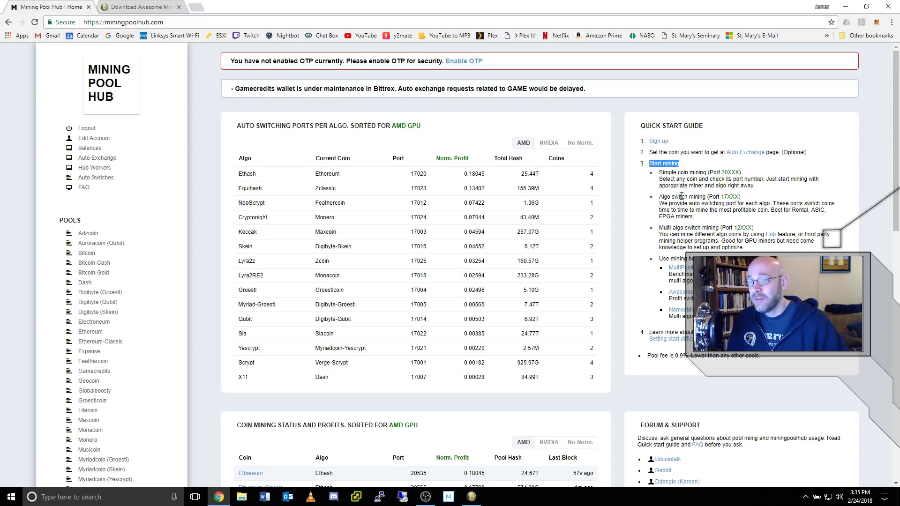
pyautogui.moveTo(660, 172); pyautogui.dragTo(703, 172)
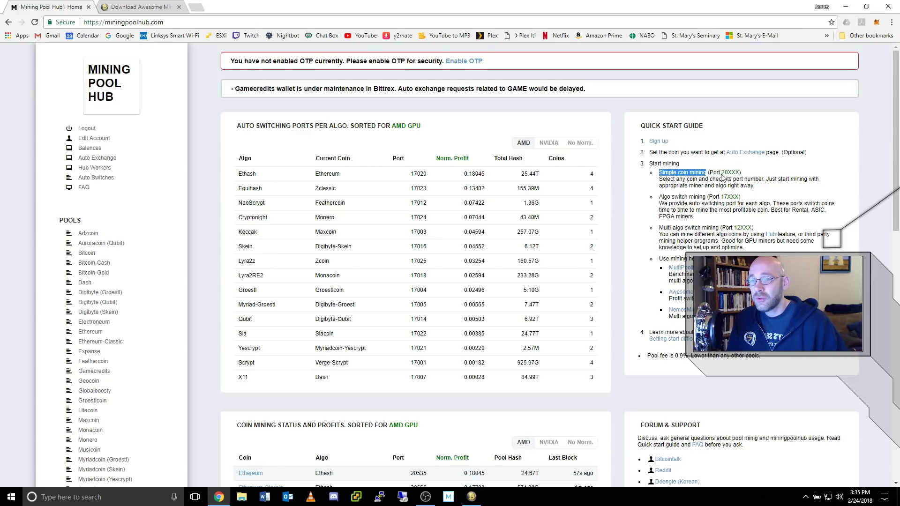
pyautogui.moveTo(659, 196); pyautogui.dragTo(706, 197)
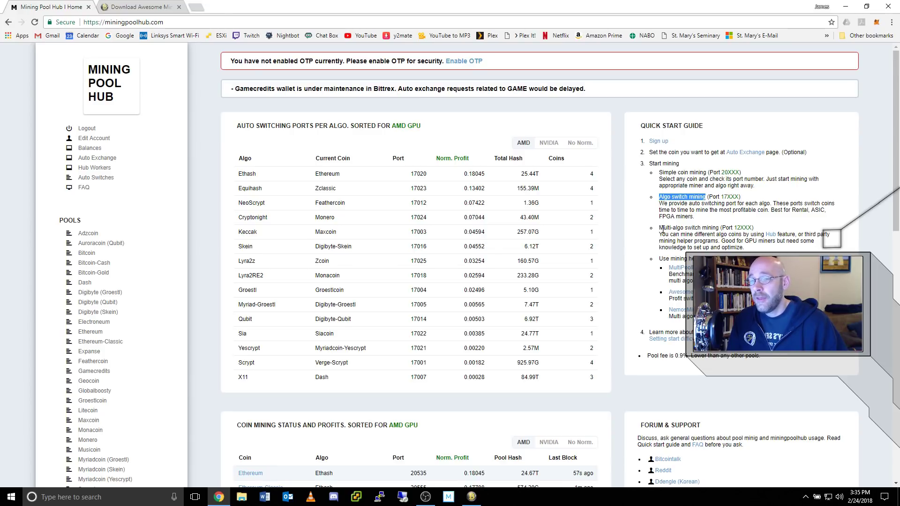
pyautogui.moveTo(659, 228); pyautogui.dragTo(719, 228)
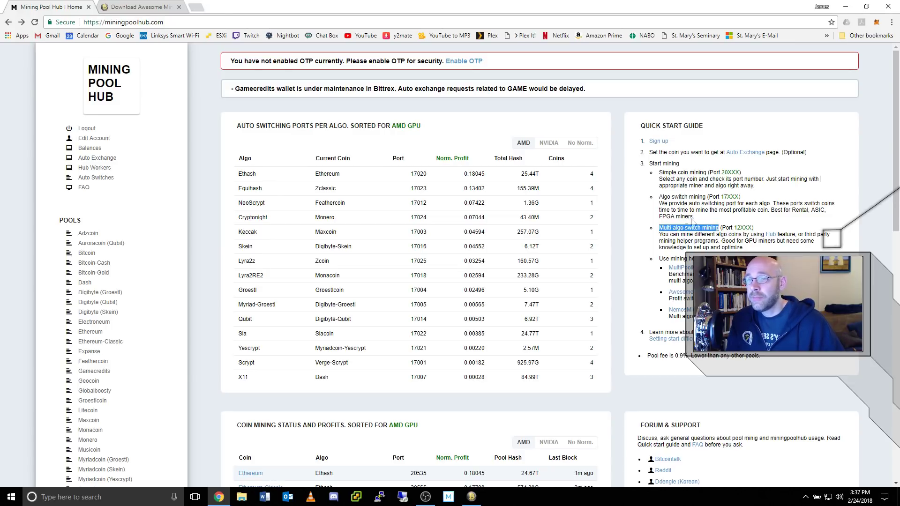
pyautogui.moveTo(660, 180); pyautogui.dragTo(768, 188)
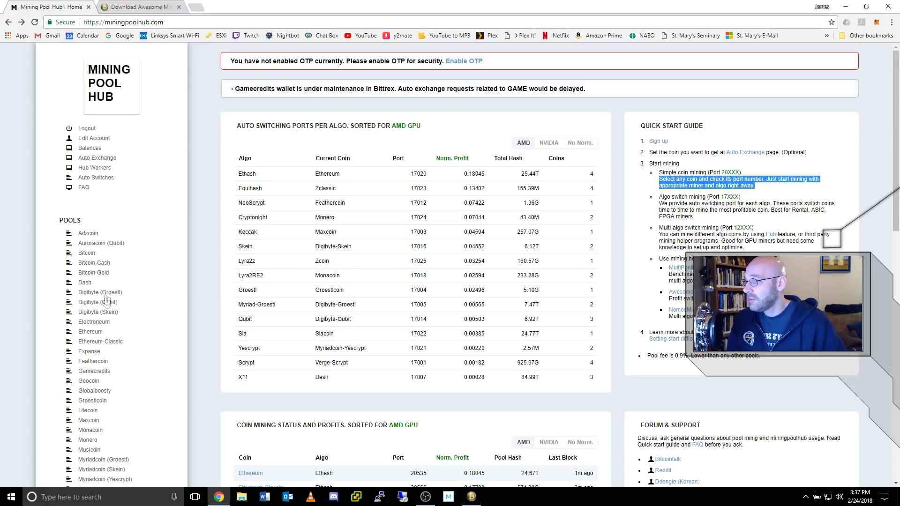
pyautogui.click(87, 334)
pyautogui.scroll(-2, 347, 276)
pyautogui.scroll(-3, 349, 281)
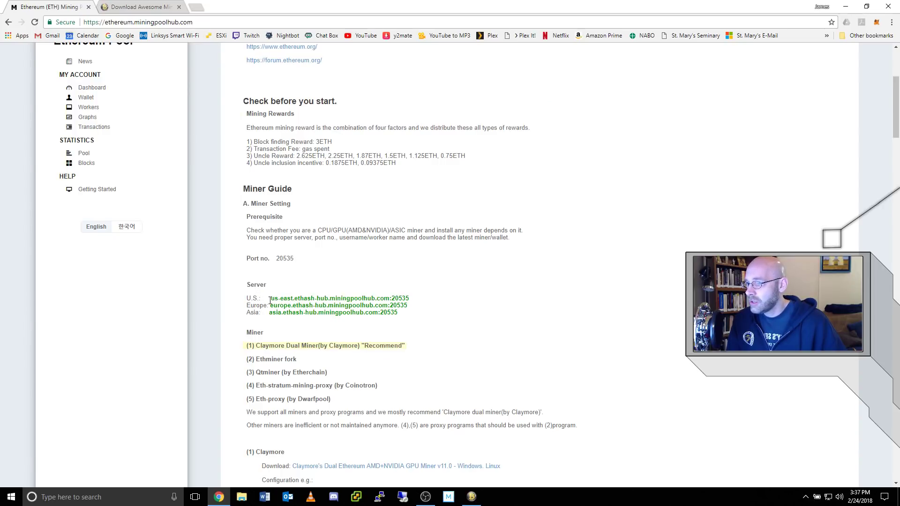
pyautogui.moveTo(272, 298); pyautogui.dragTo(406, 298)
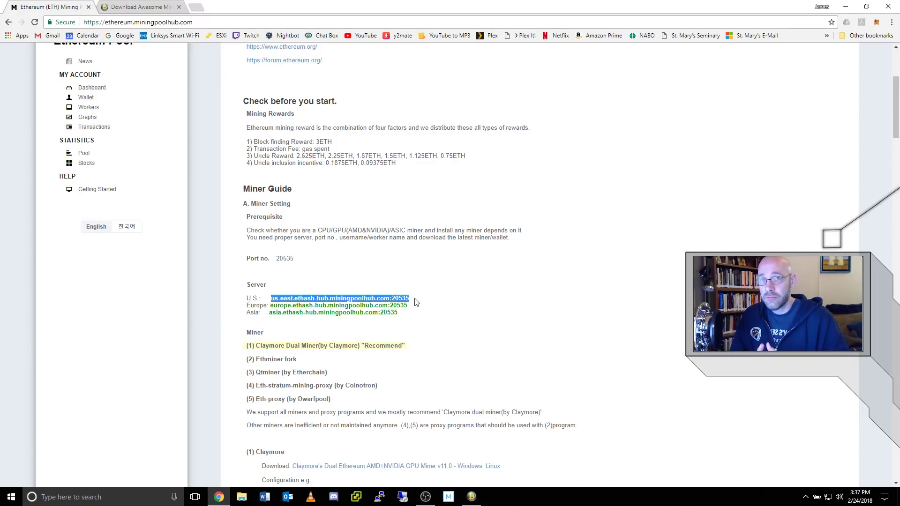
pyautogui.click(8, 22)
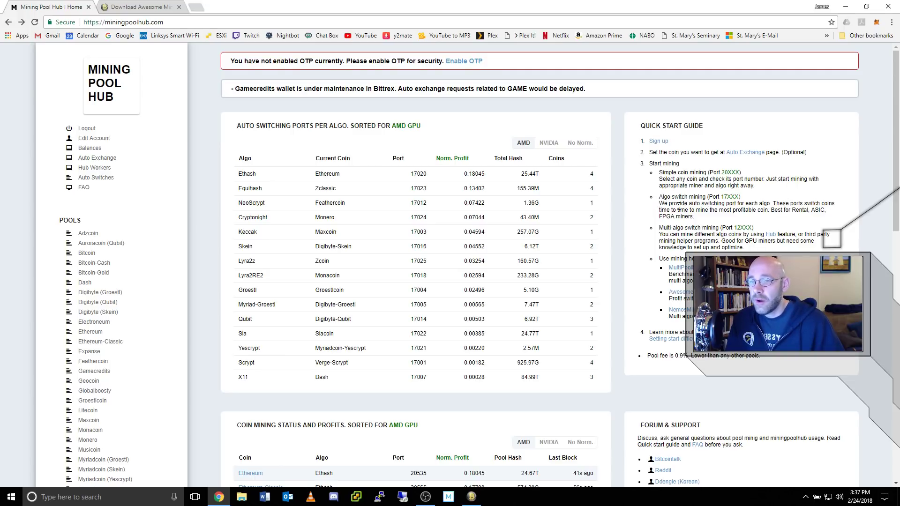
# - Highlight the algo switch mining description and sort the profit tables for NVIDIA GPUs
pyautogui.moveTo(659, 203); pyautogui.dragTo(700, 220)
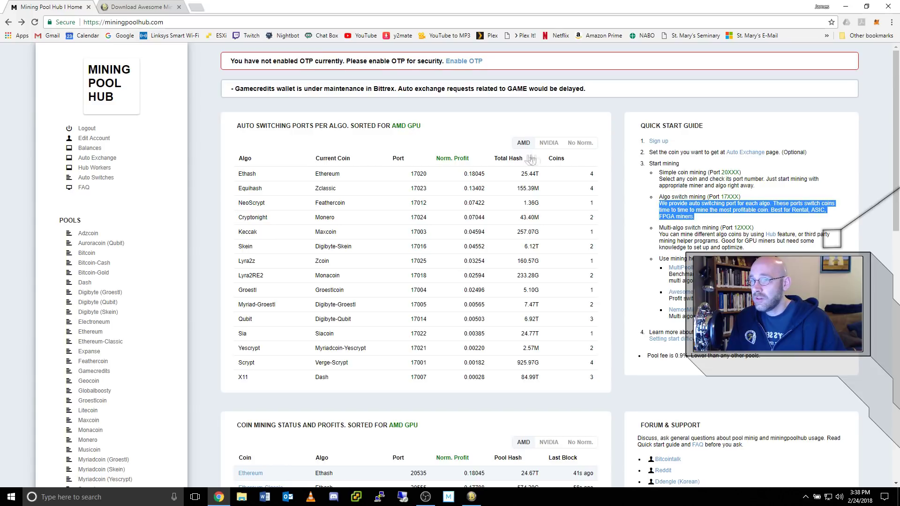
pyautogui.click(551, 145)
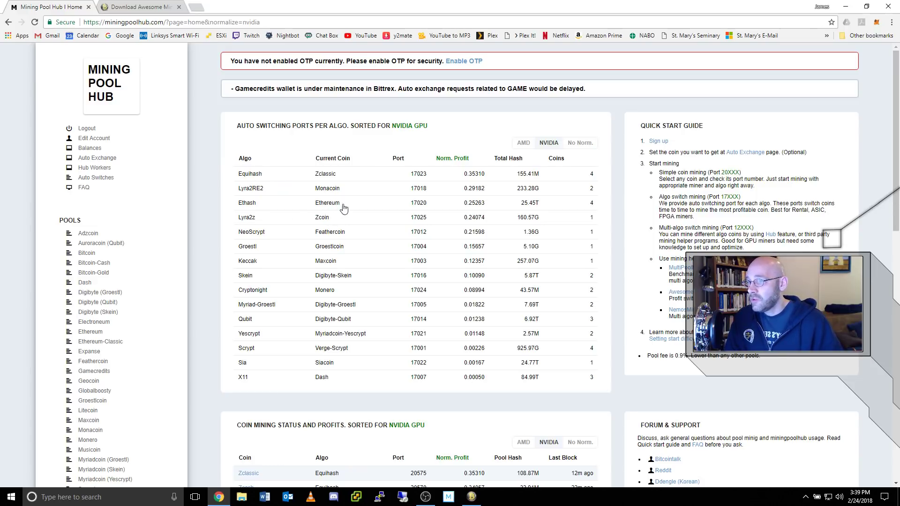
# - Sort the profit tables for AMD GPUs again, ranking Ethereum on port 17020 highest
pyautogui.click(523, 142)
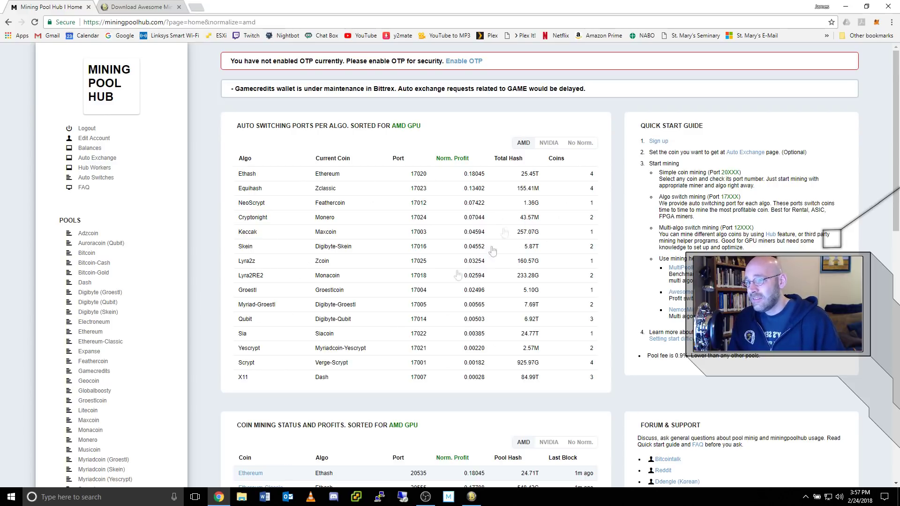
pyautogui.moveTo(659, 227); pyautogui.dragTo(719, 228)
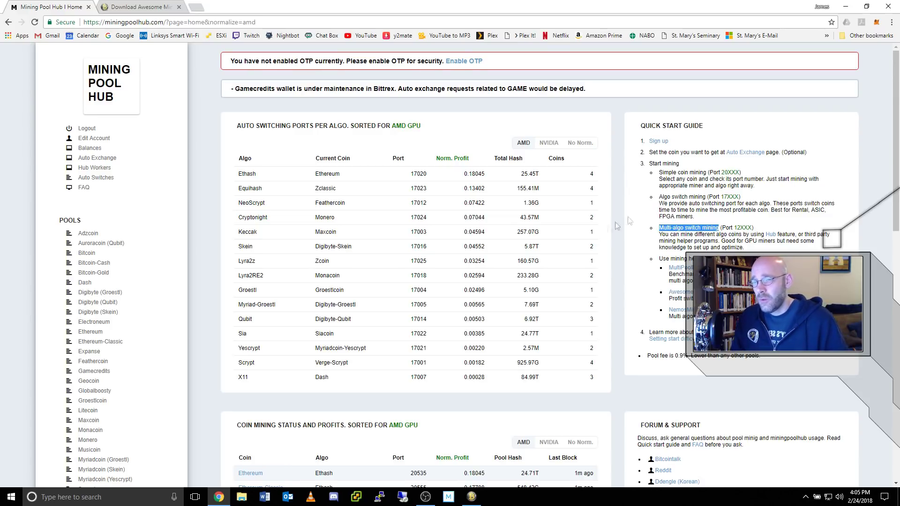
pyautogui.moveTo(660, 234); pyautogui.dragTo(795, 234)
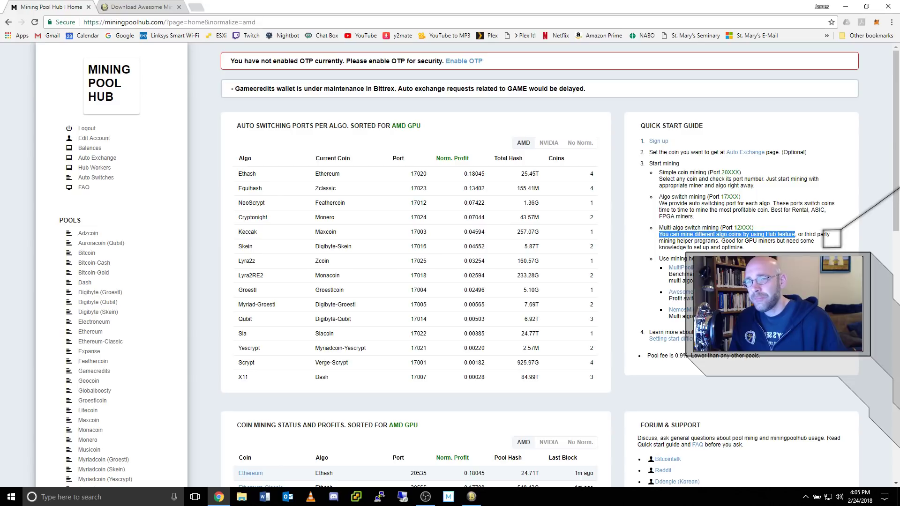
pyautogui.click(705, 181)
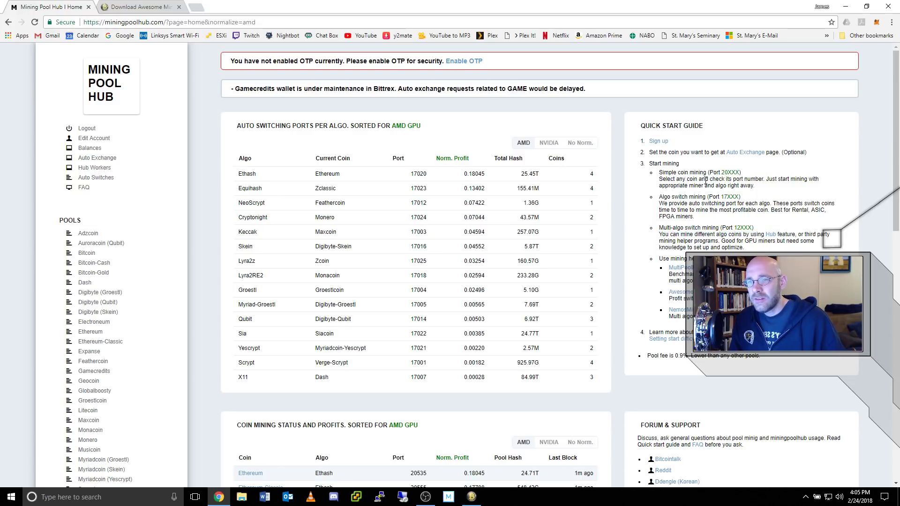
pyautogui.moveTo(722, 172); pyautogui.dragTo(728, 173)
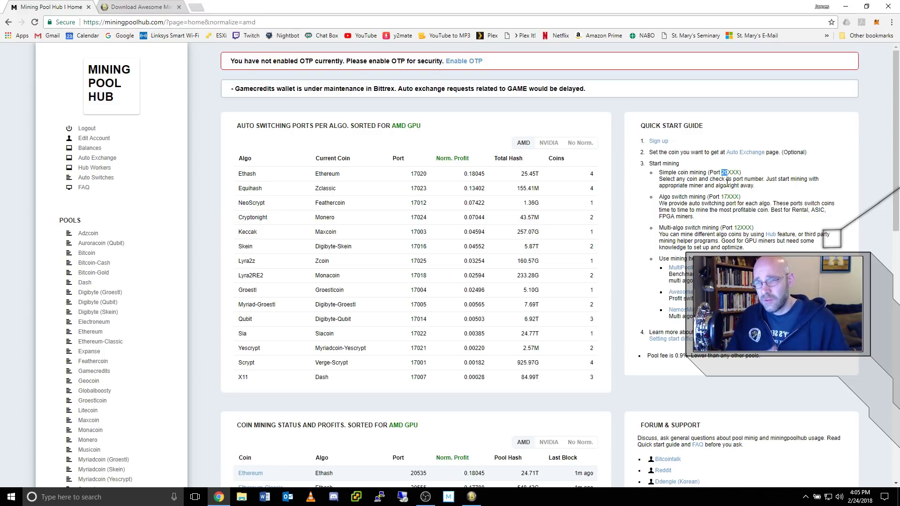
pyautogui.moveTo(721, 197); pyautogui.dragTo(727, 197)
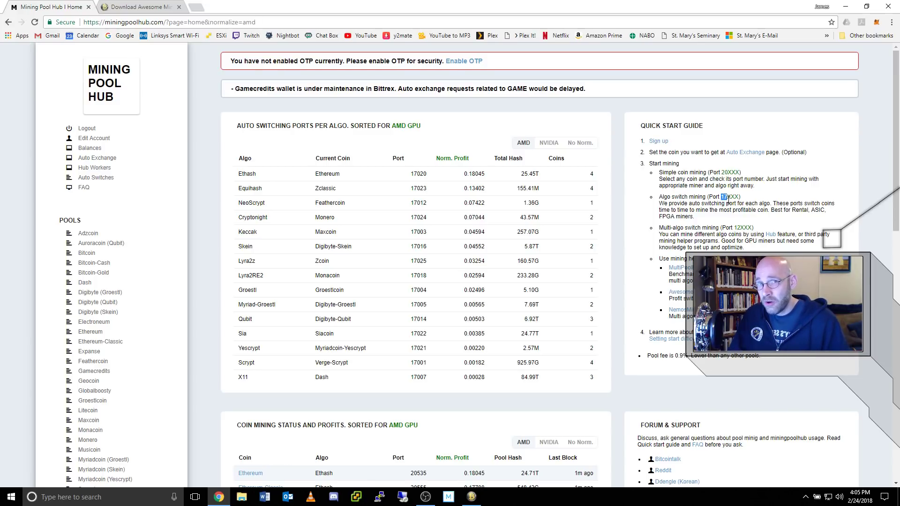
pyautogui.moveTo(733, 228); pyautogui.dragTo(741, 228)
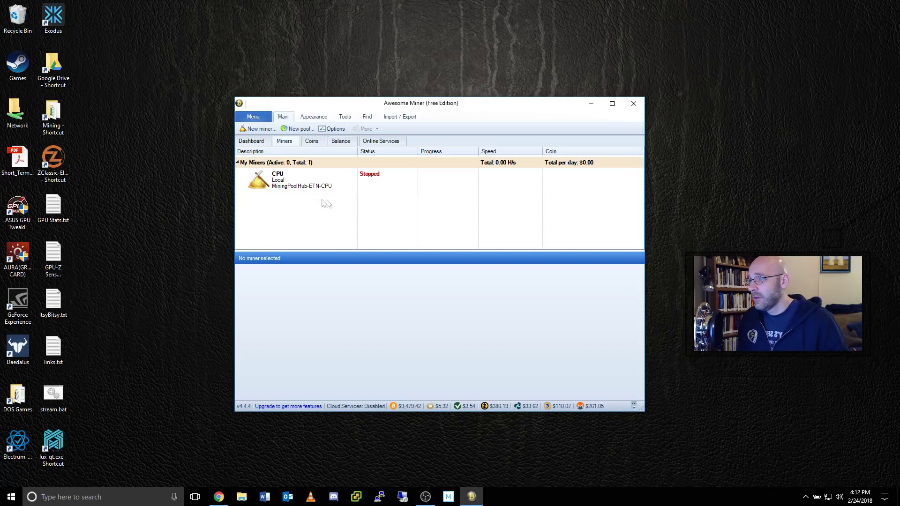
# - Add a new Managed Miner described as 'ZClassic Miner' through the Miner Wizard
pyautogui.click(264, 129)
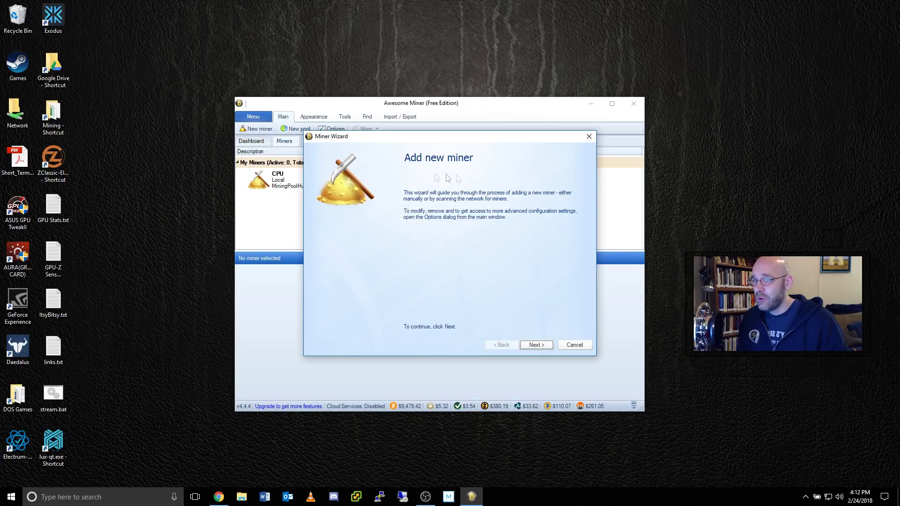
pyautogui.click(534, 345)
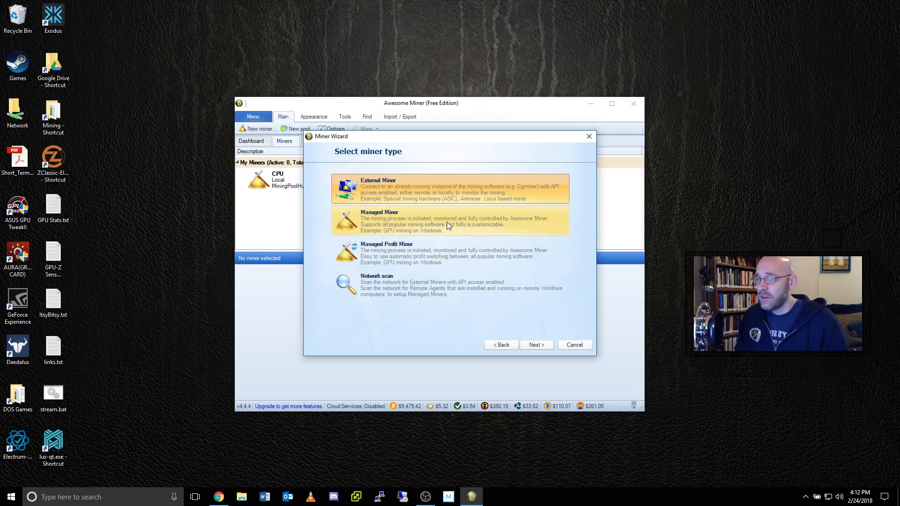
pyautogui.click(447, 220)
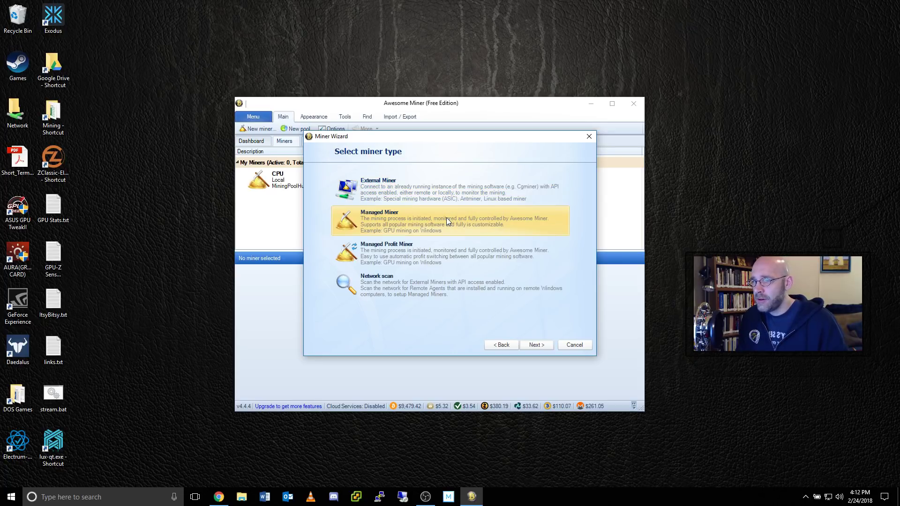
pyautogui.click(543, 347)
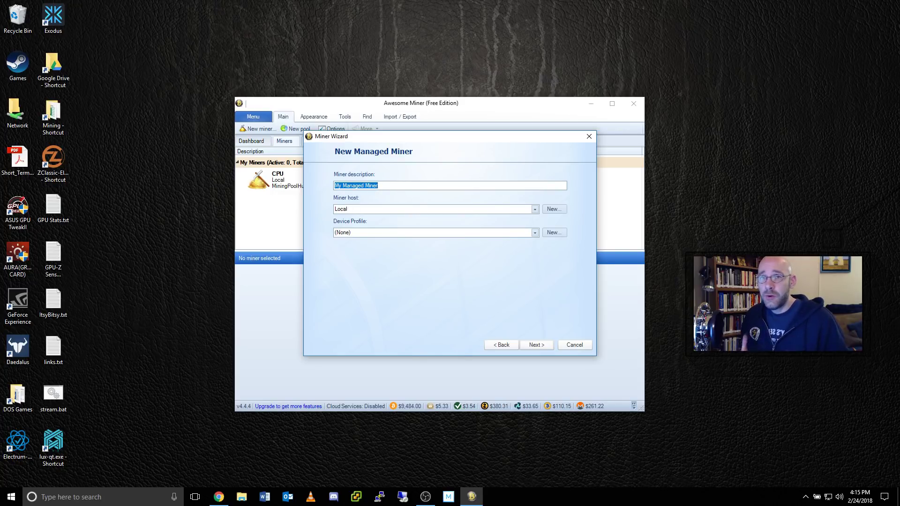
pyautogui.write('ZClassic Miner')
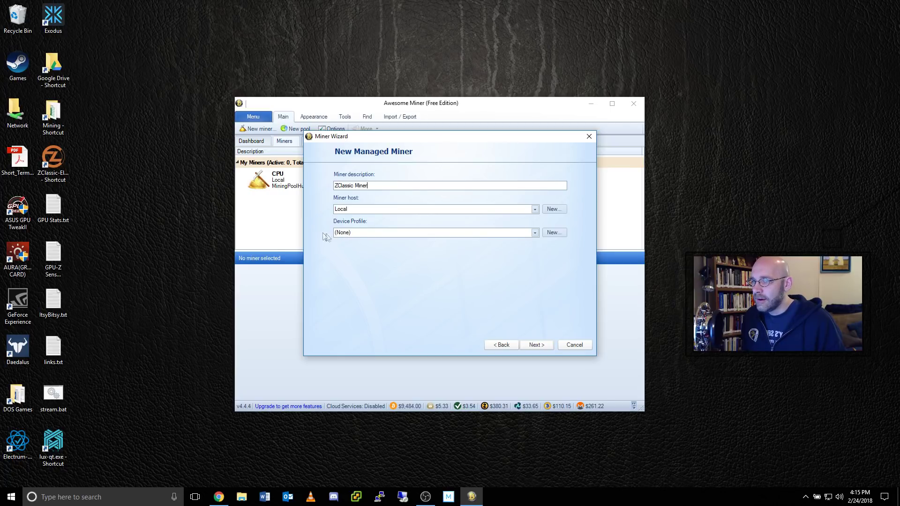
pyautogui.click(538, 348)
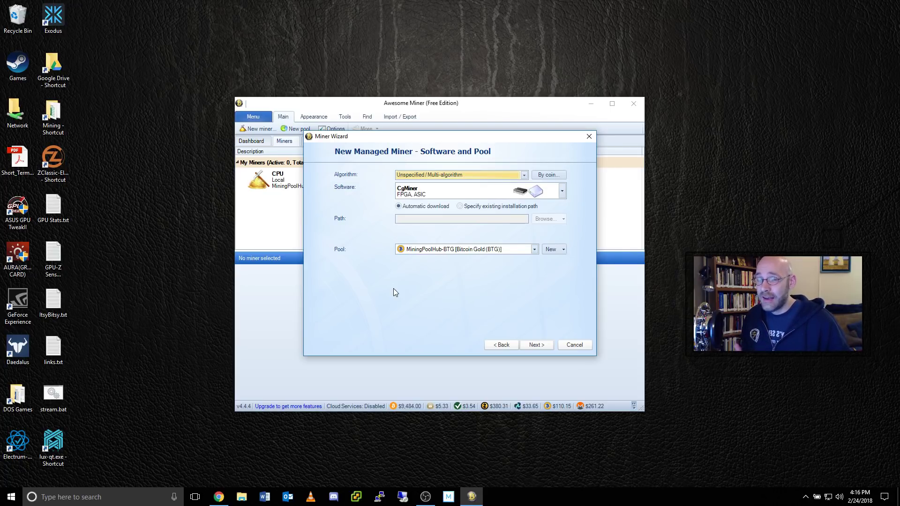
pyautogui.click(219, 498)
# - Check that Mining Pool Hub's Zclassic pool uses the Equihash algorithm, marking that line
pyautogui.scroll(-5, 164, 271)
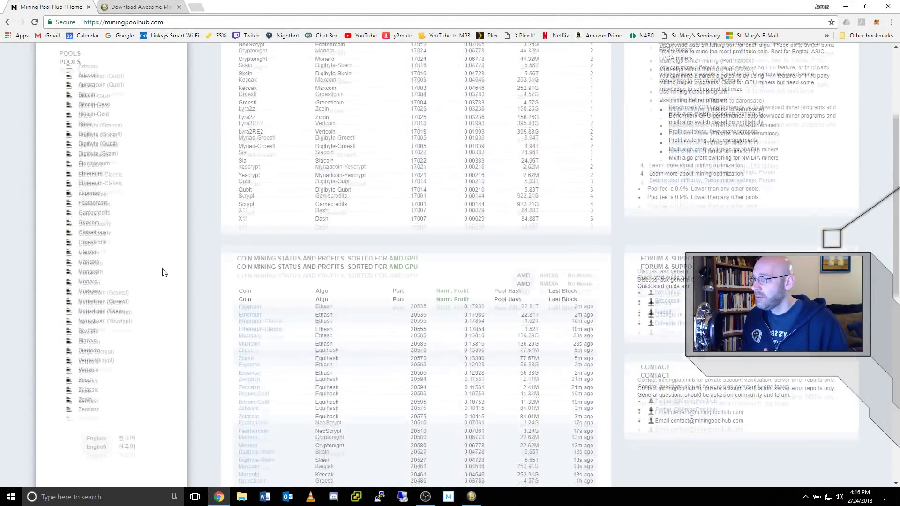
pyautogui.click(93, 363)
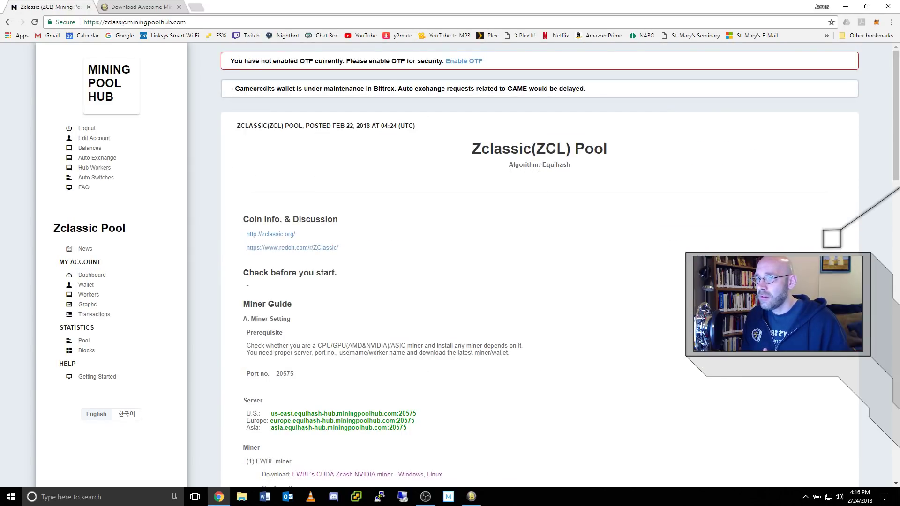
pyautogui.moveTo(510, 167); pyautogui.dragTo(566, 169)
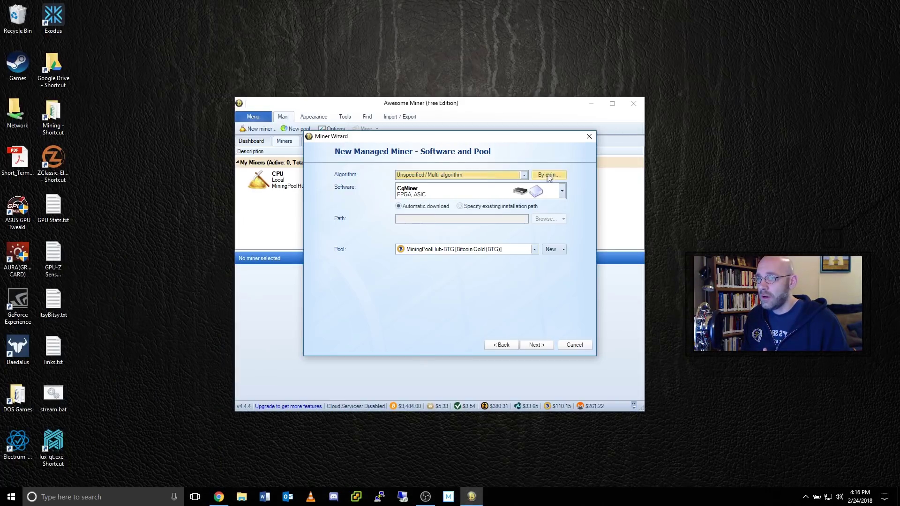
pyautogui.click(524, 175)
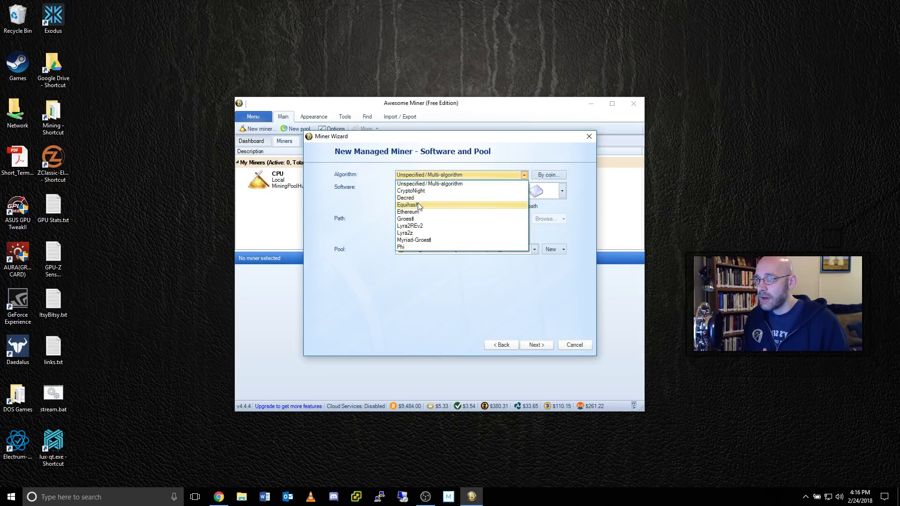
# - Set the miner's algorithm to Equihash and choose Zclassic (ZCL) via By coin
pyautogui.click(419, 205)
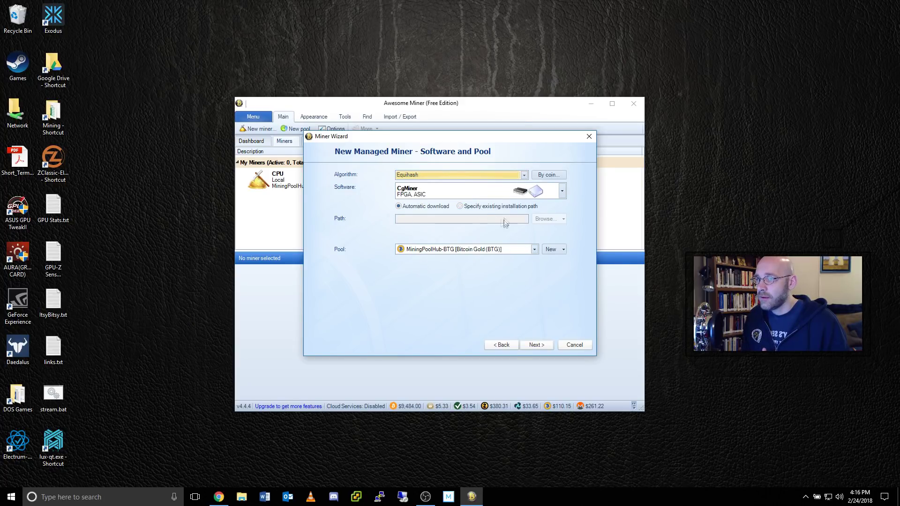
pyautogui.click(554, 176)
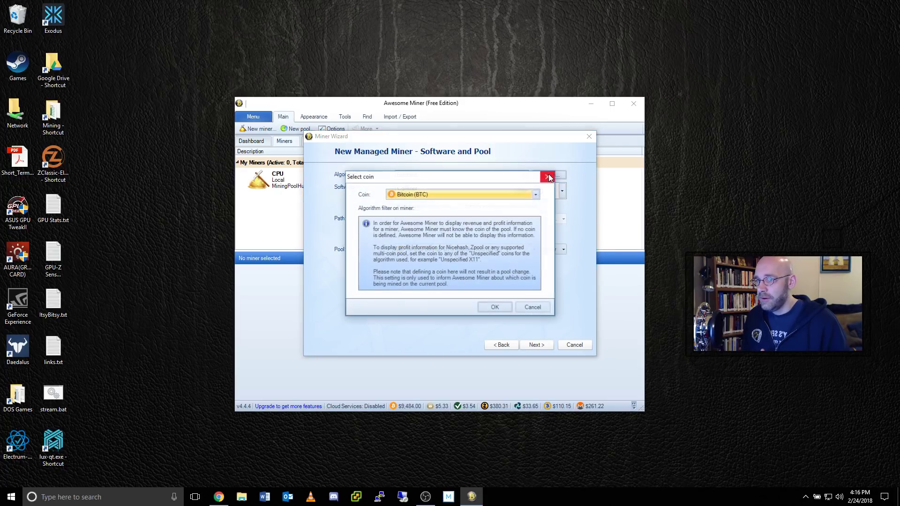
pyautogui.click(535, 195)
pyautogui.moveTo(535, 377); pyautogui.dragTo(542, 278)
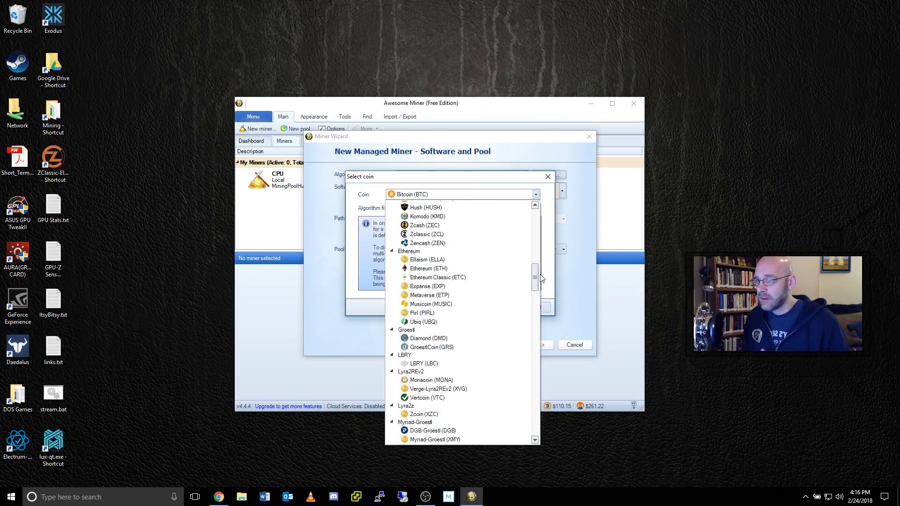
pyautogui.click(441, 235)
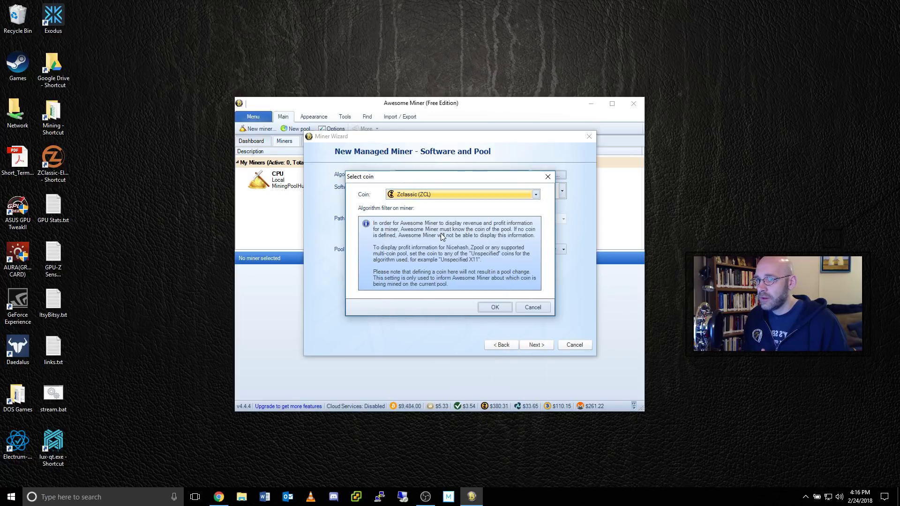
pyautogui.click(495, 308)
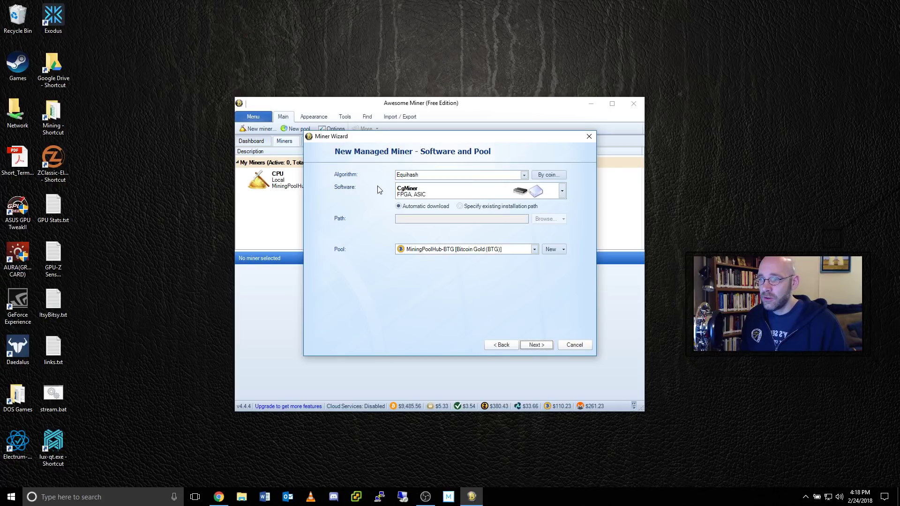
# - Replace CgMiner with DSTM Zcash Cuda Miner (nVidia GPU) as the mining software
pyautogui.click(562, 190)
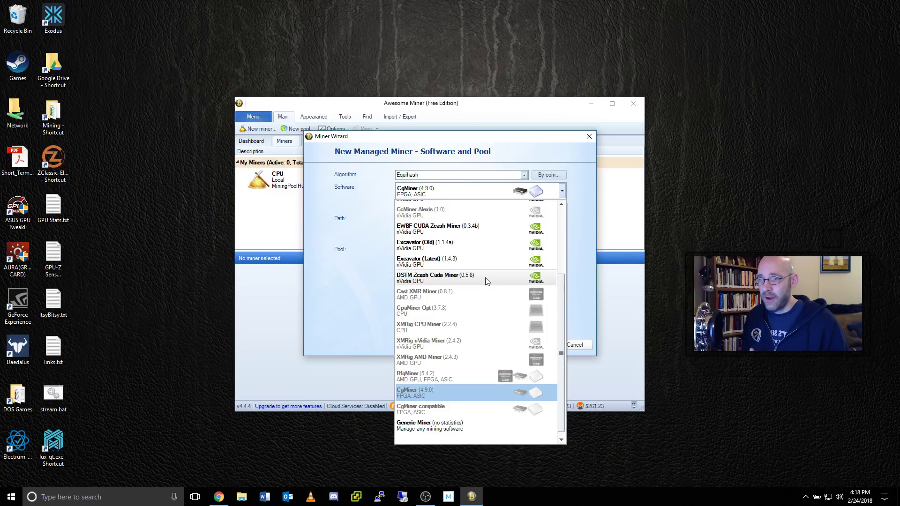
pyautogui.moveTo(563, 313); pyautogui.dragTo(575, 247)
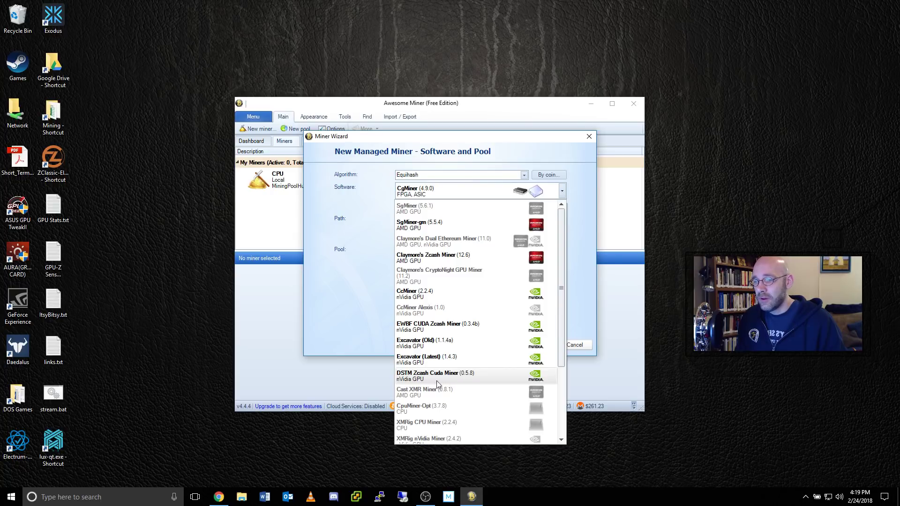
pyautogui.click(503, 376)
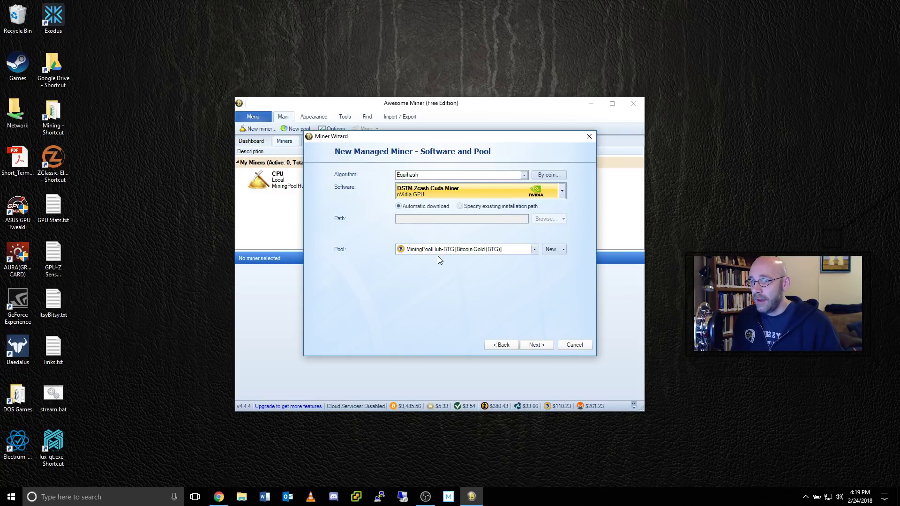
# - Create a new pool and enter 'ZClassic-MPH' as its description
pyautogui.click(553, 250)
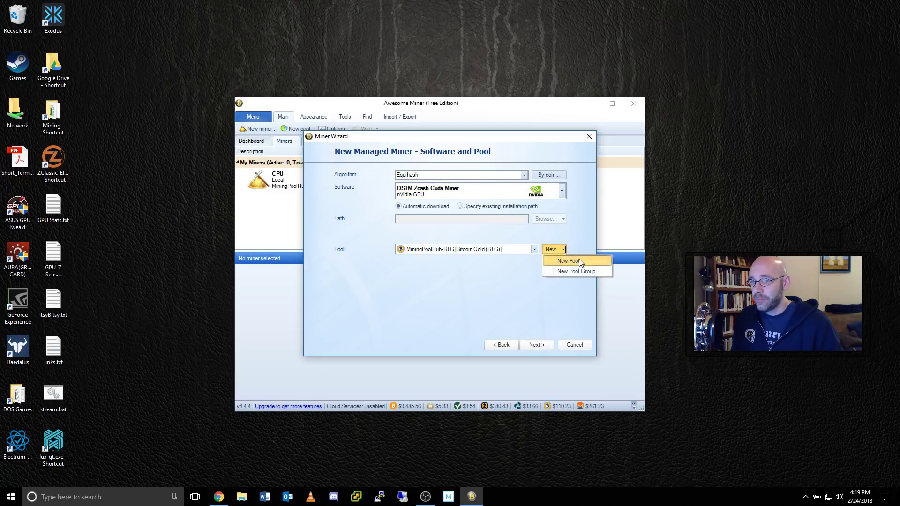
pyautogui.click(570, 261)
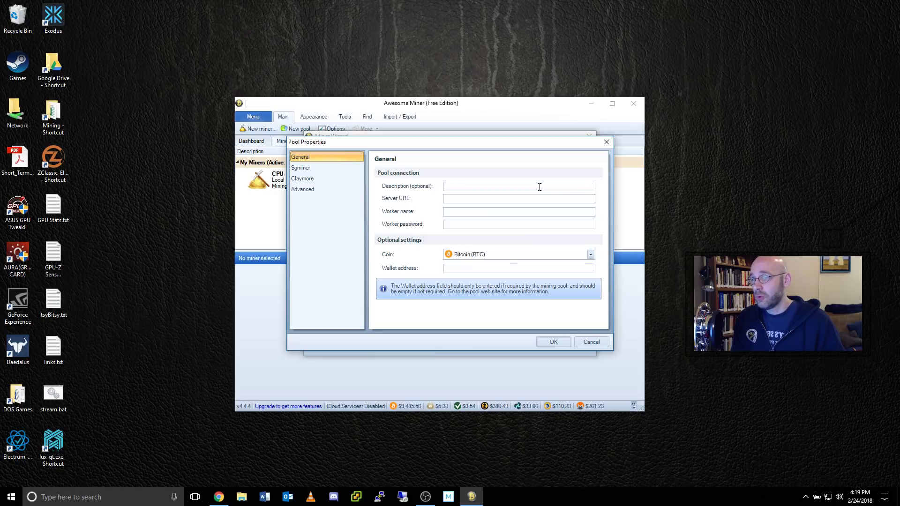
pyautogui.write('ZClassic-MPH')
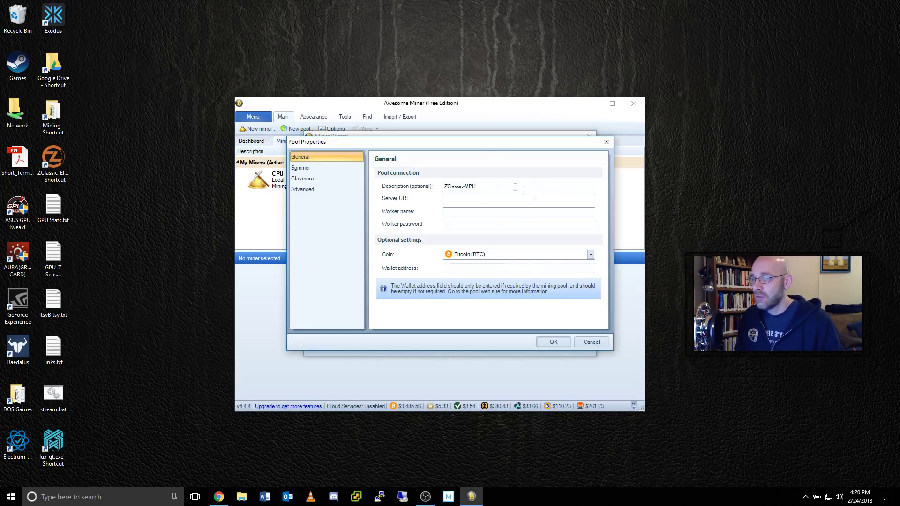
# - Copy the Zclassic pool's U.S. server address from Mining Pool Hub and return to Awesome Miner
pyautogui.click(218, 496)
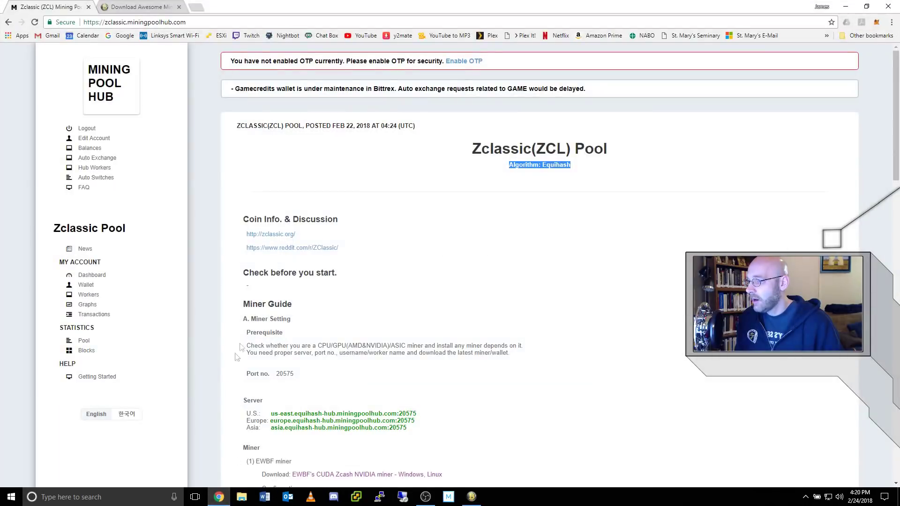
pyautogui.scroll(-4, 368, 352)
pyautogui.scroll(-1, 368, 352)
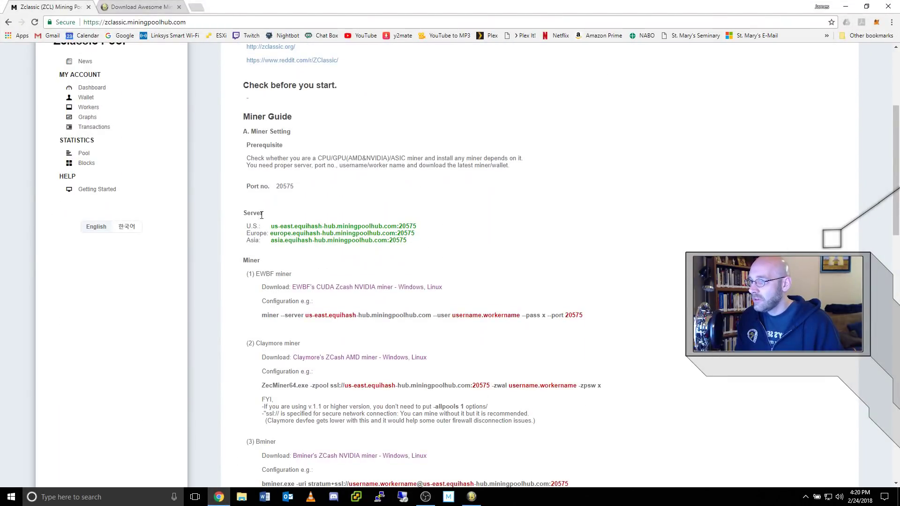
pyautogui.moveTo(271, 227); pyautogui.dragTo(416, 225)
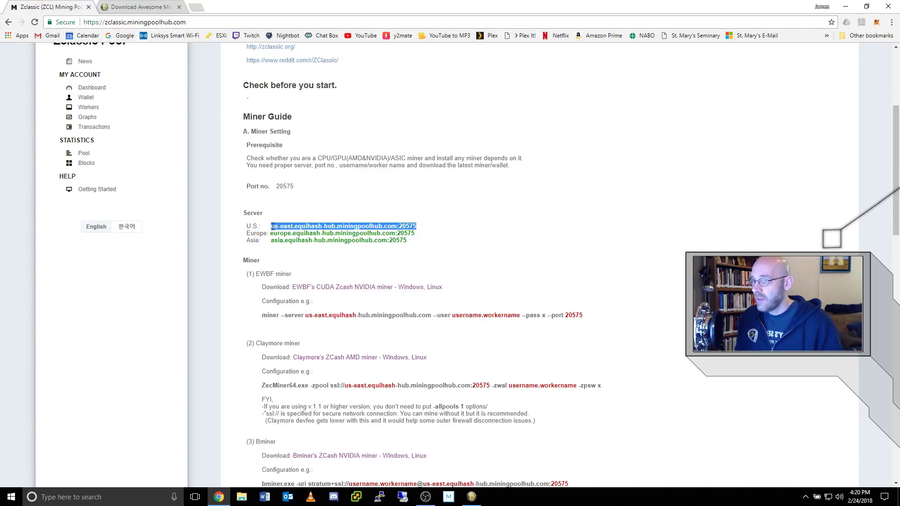
pyautogui.rightClick(410, 226)
pyautogui.click(433, 237)
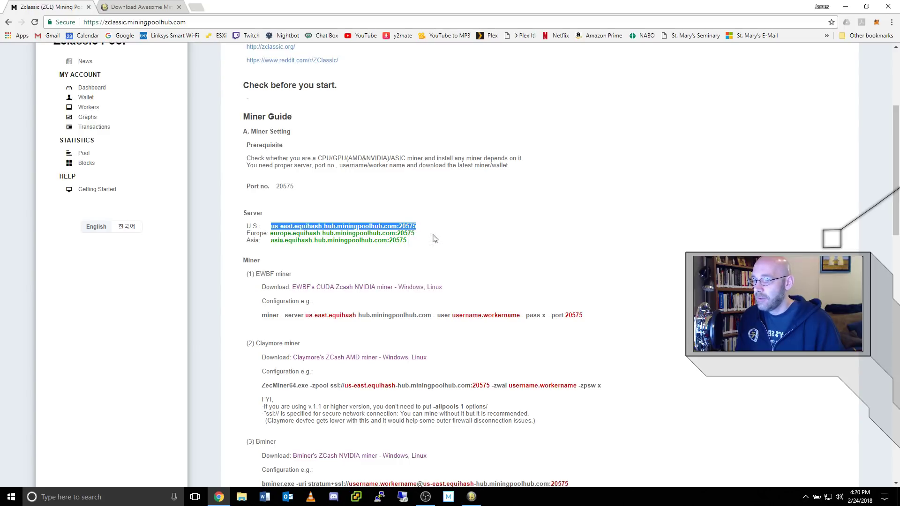
pyautogui.click(472, 496)
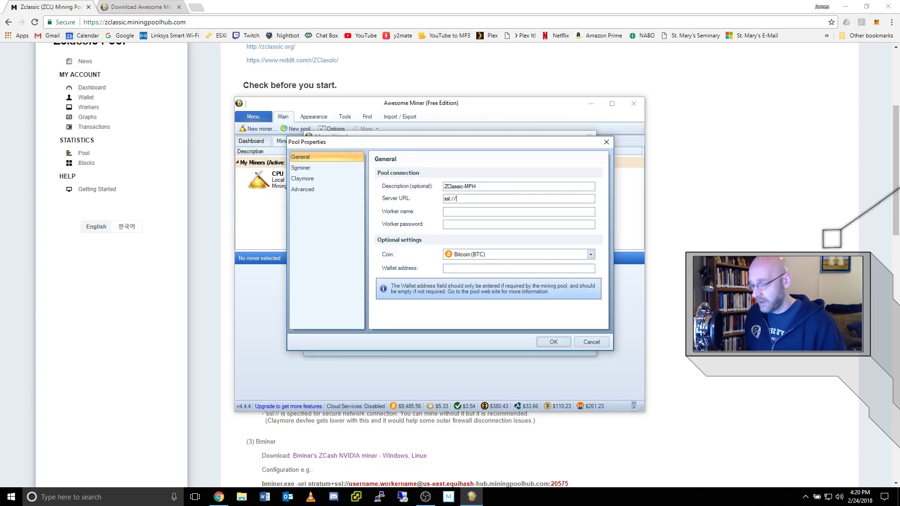
# - Paste the server address after ssl://, enter the worker name, set coin Zclassic (ZCL) and save the pool
pyautogui.hotkey('ctrl', 'v')
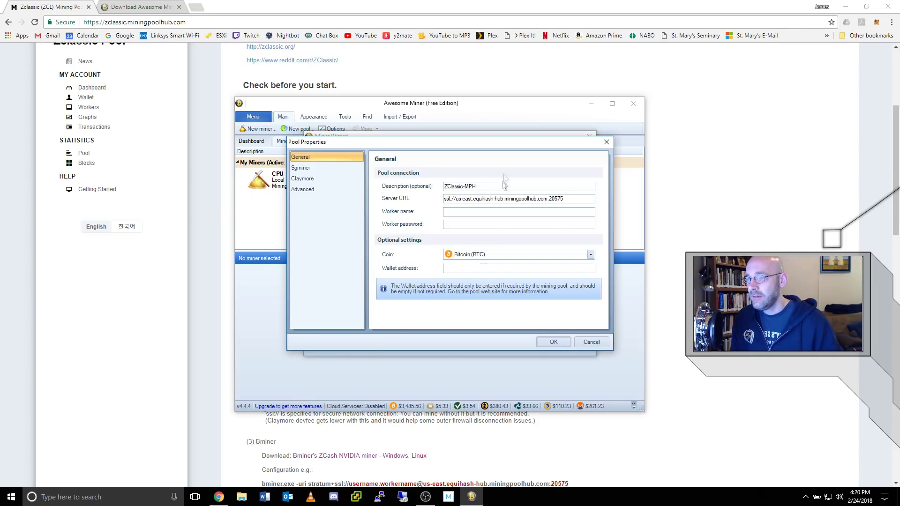
pyautogui.click(477, 212)
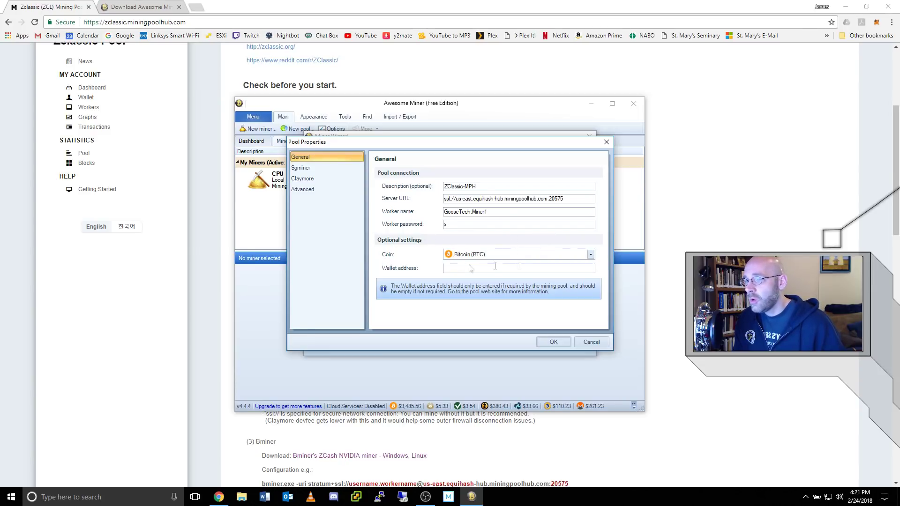
pyautogui.click(590, 255)
pyautogui.moveTo(589, 441); pyautogui.dragTo(599, 334)
pyautogui.click(484, 323)
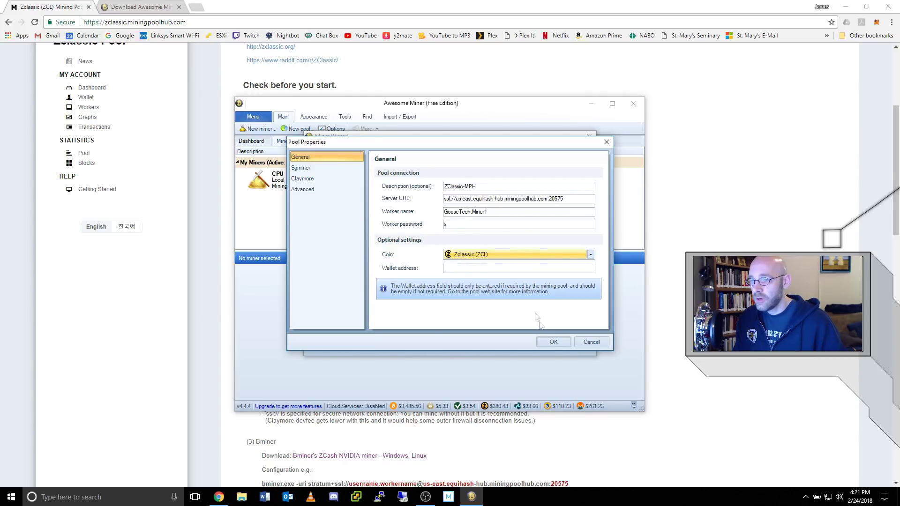
pyautogui.click(553, 342)
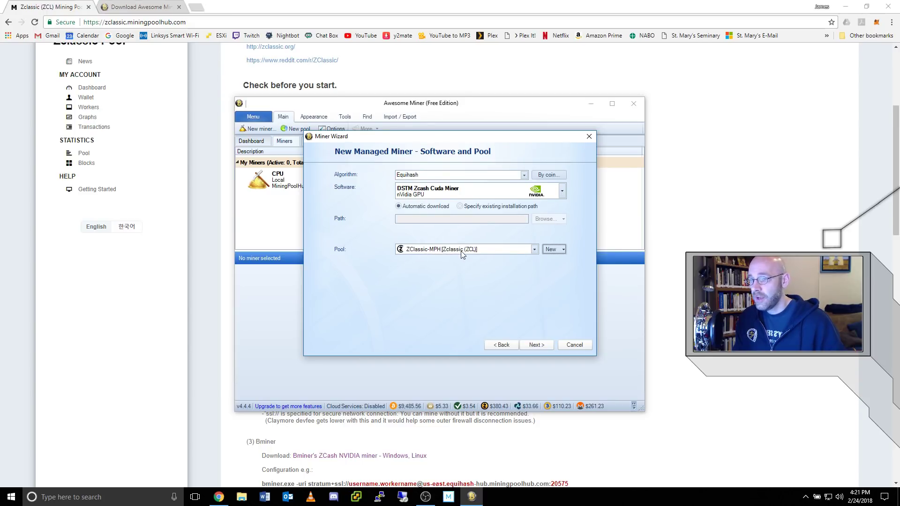
# - Finish the Miner Wizard and test-run the ZClassic Miner at about 449 H/s
pyautogui.click(540, 346)
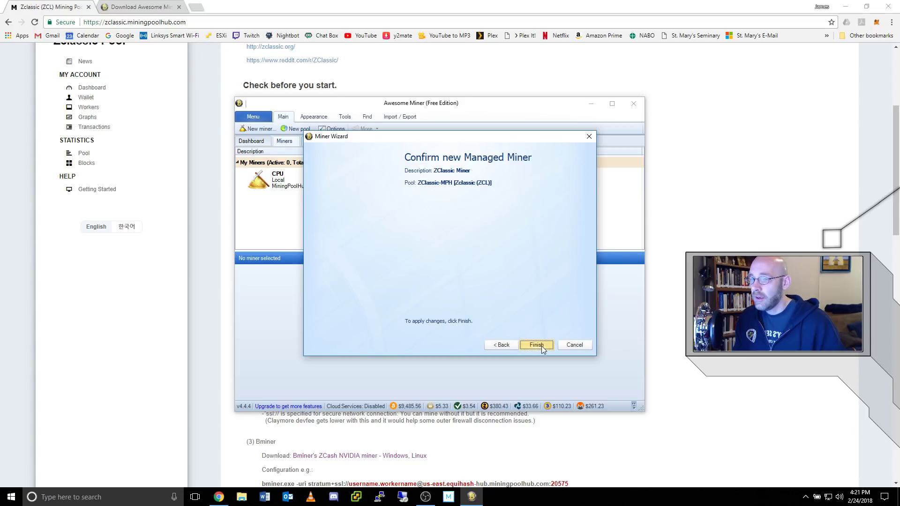
pyautogui.click(541, 345)
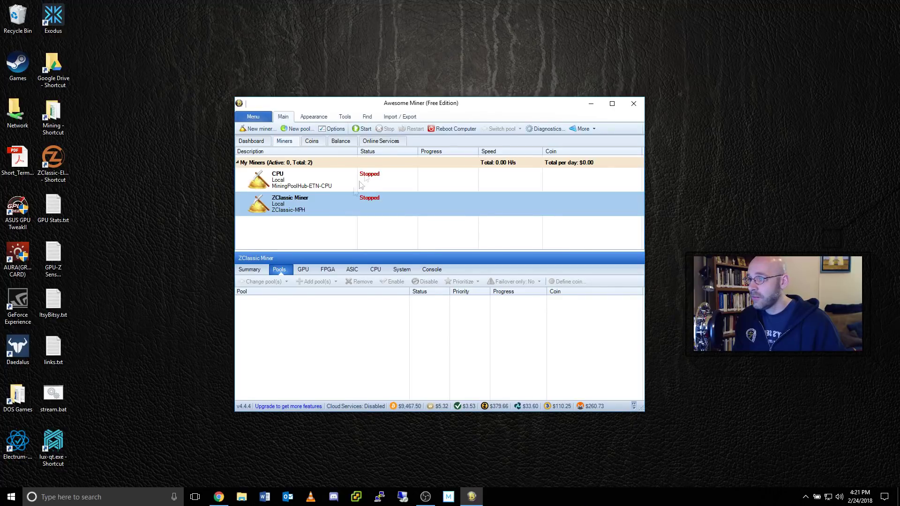
pyautogui.click(364, 129)
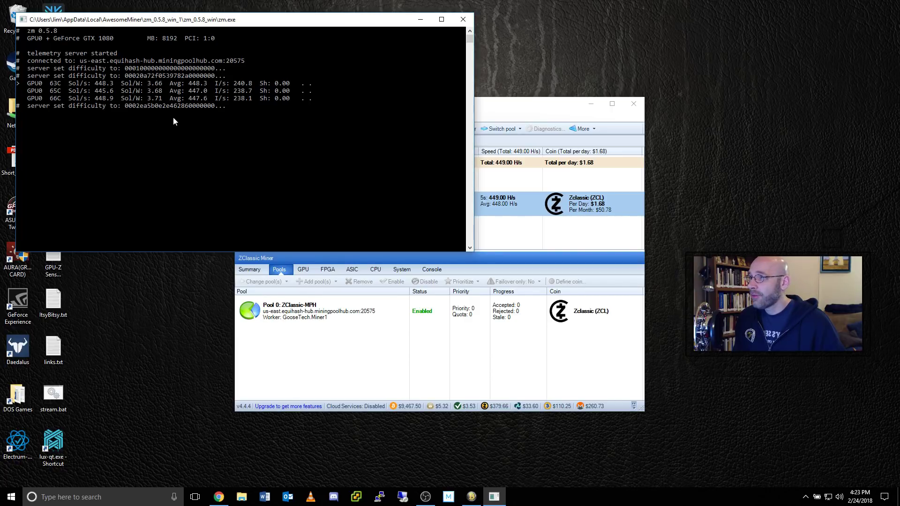
pyautogui.click(512, 118)
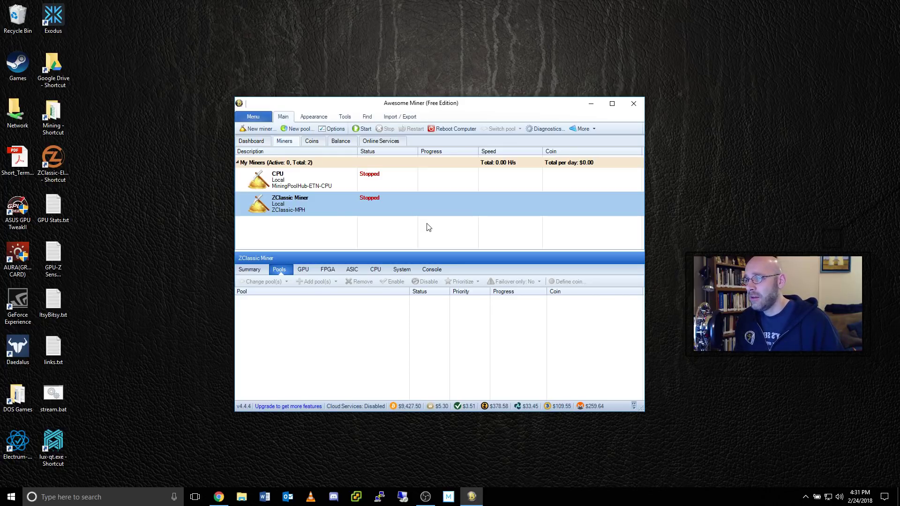
# - Rename the ZClassic Miner's description to MonaCoin Miner in its properties
pyautogui.rightClick(389, 207)
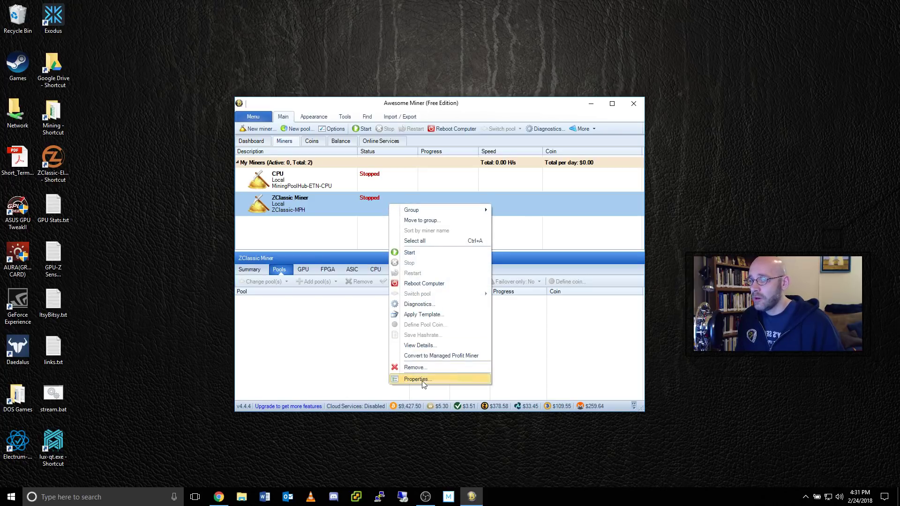
pyautogui.click(416, 379)
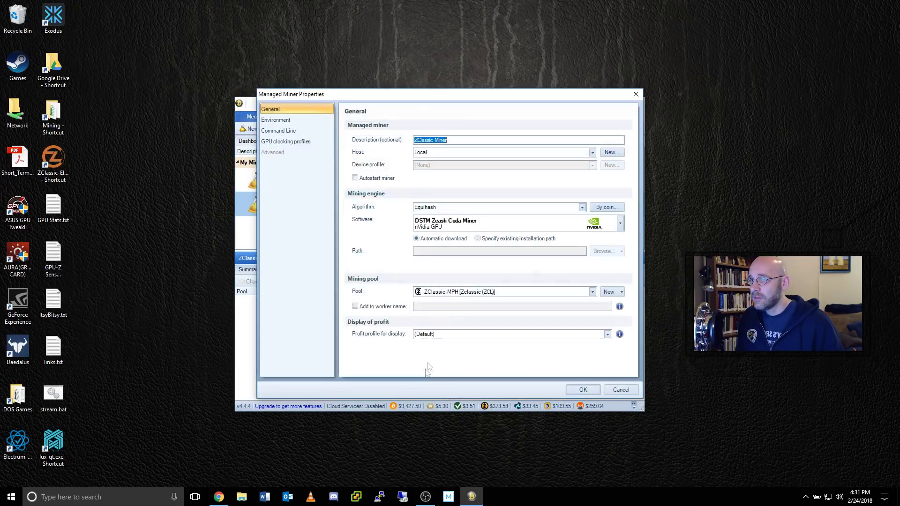
pyautogui.doubleClick(428, 141)
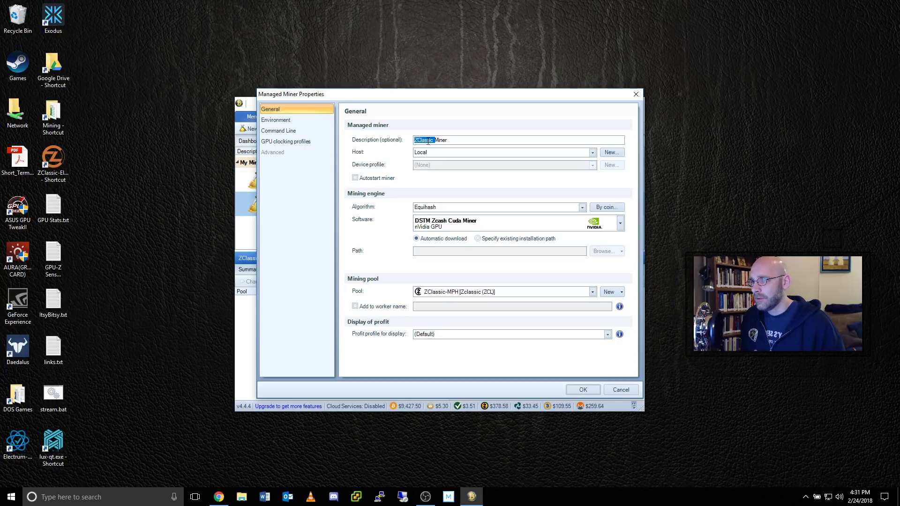
pyautogui.write('Mo')
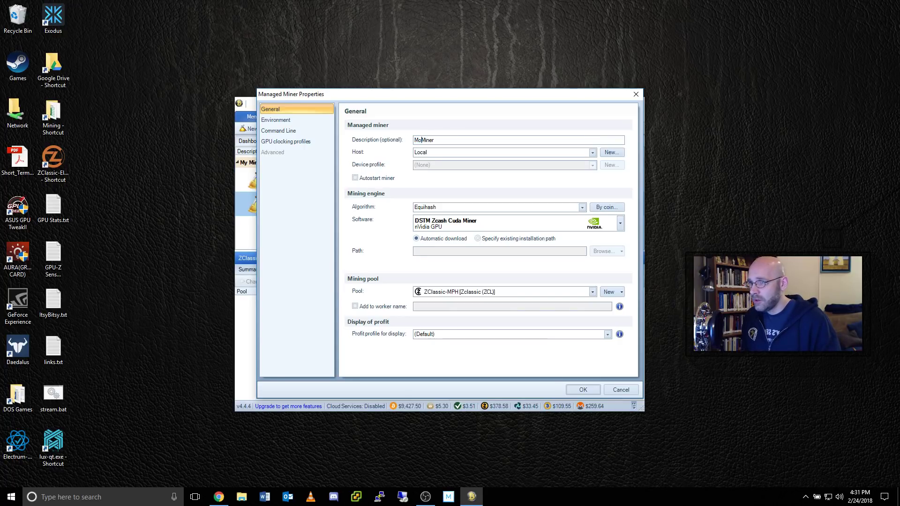
pyautogui.write('naCoin')
pyautogui.press('BackSpace')
pyautogui.press('BackSpace')
pyautogui.write('oi')
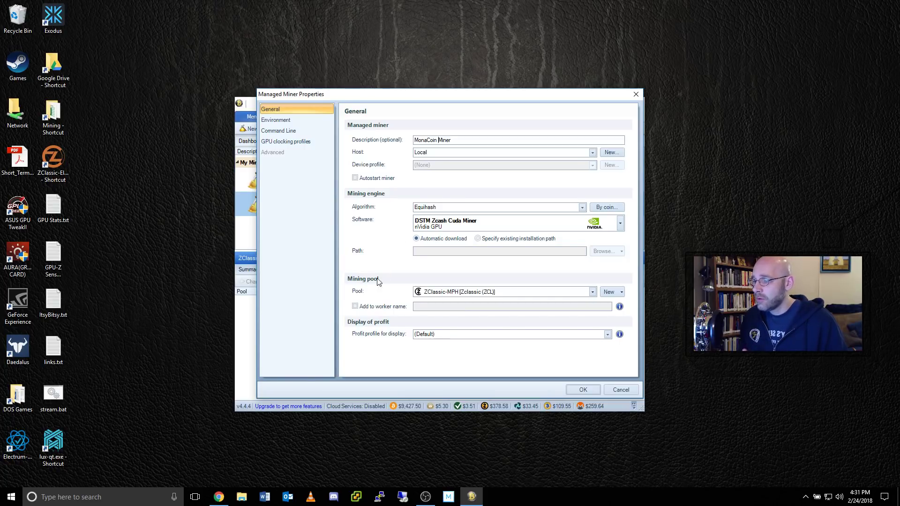
# - Check the Lyra2RE2 algorithm on the Monacoin pool page in Chrome
pyautogui.click(218, 496)
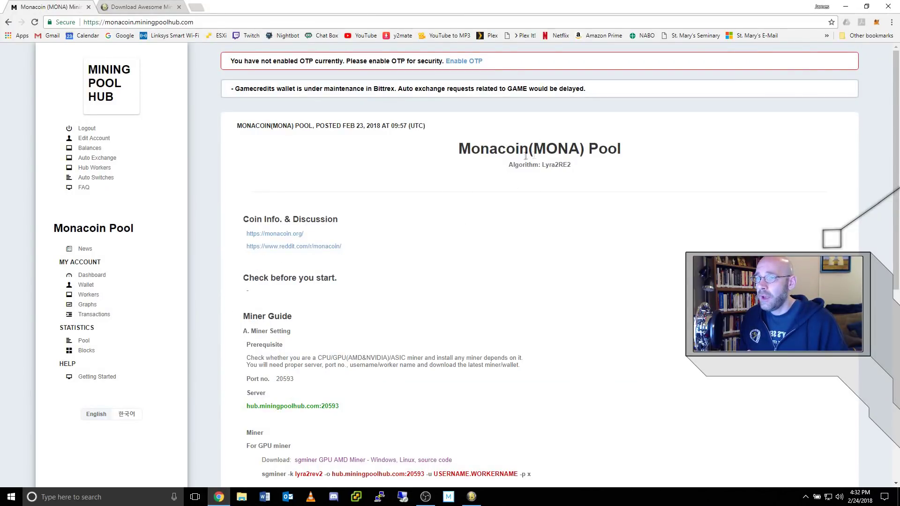
pyautogui.moveTo(542, 166); pyautogui.dragTo(570, 168)
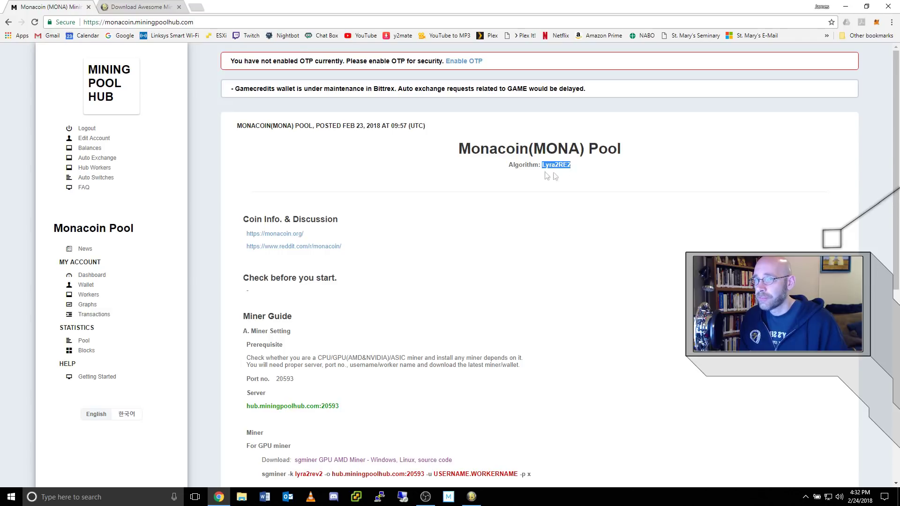
pyautogui.click(845, 7)
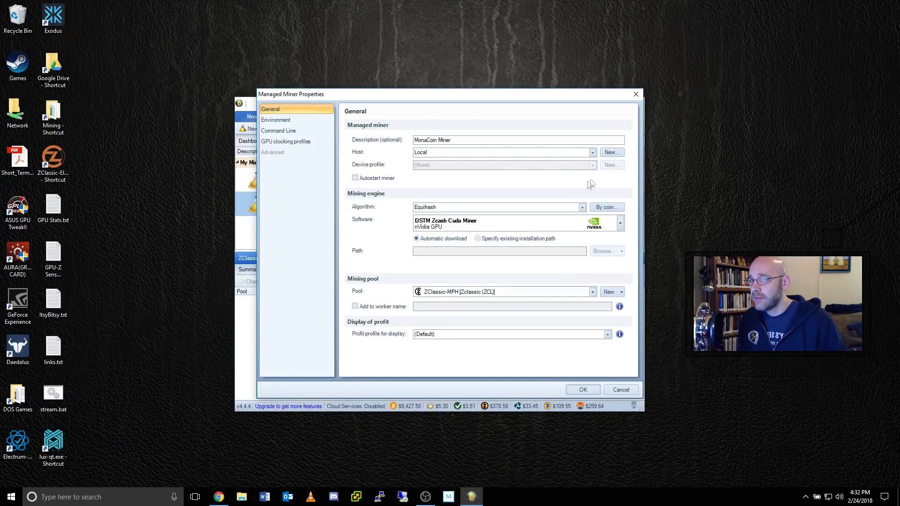
# - Set the miner's algorithm to Lyra2REv2 and its coin to Monacoin (MONA)
pyautogui.click(582, 207)
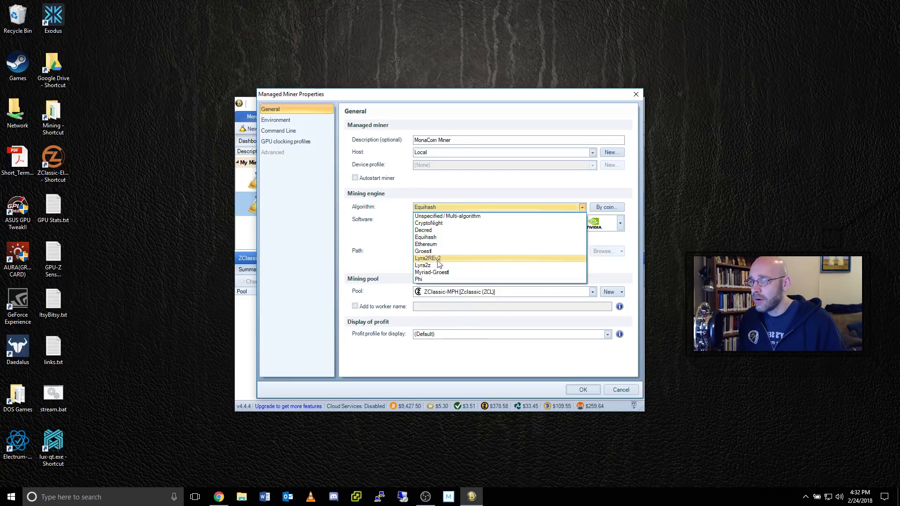
pyautogui.click(439, 259)
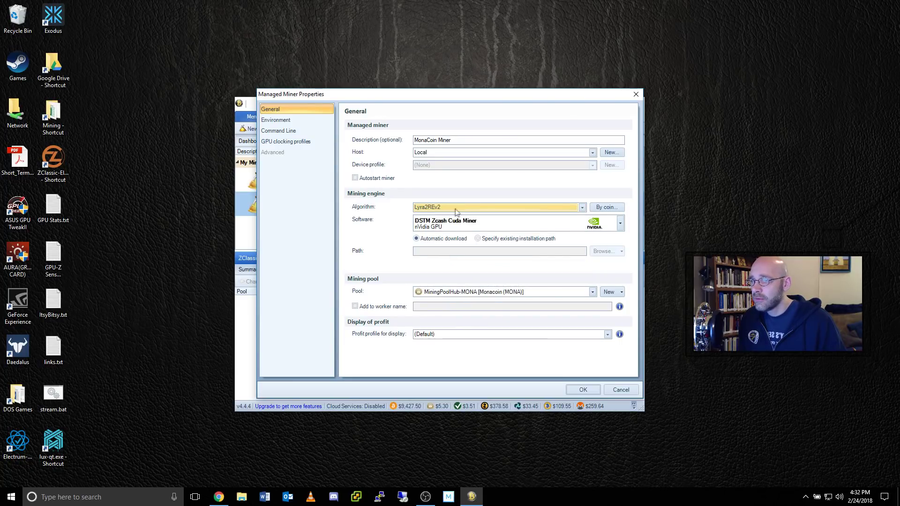
pyautogui.click(608, 211)
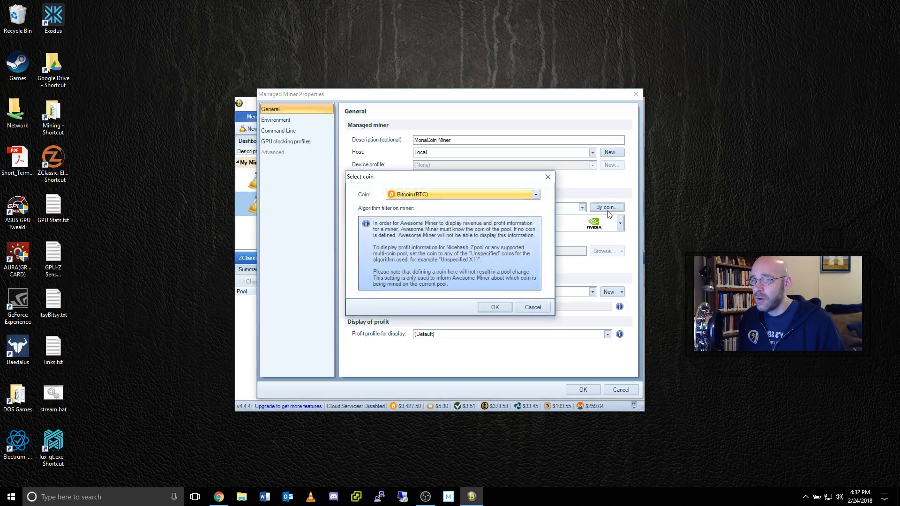
pyautogui.click(535, 194)
pyautogui.moveTo(532, 380); pyautogui.dragTo(539, 283)
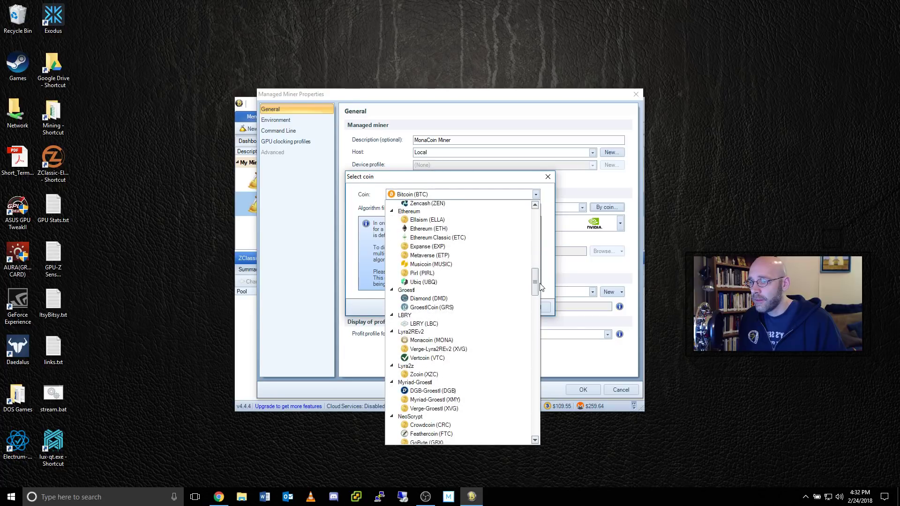
pyautogui.click(449, 337)
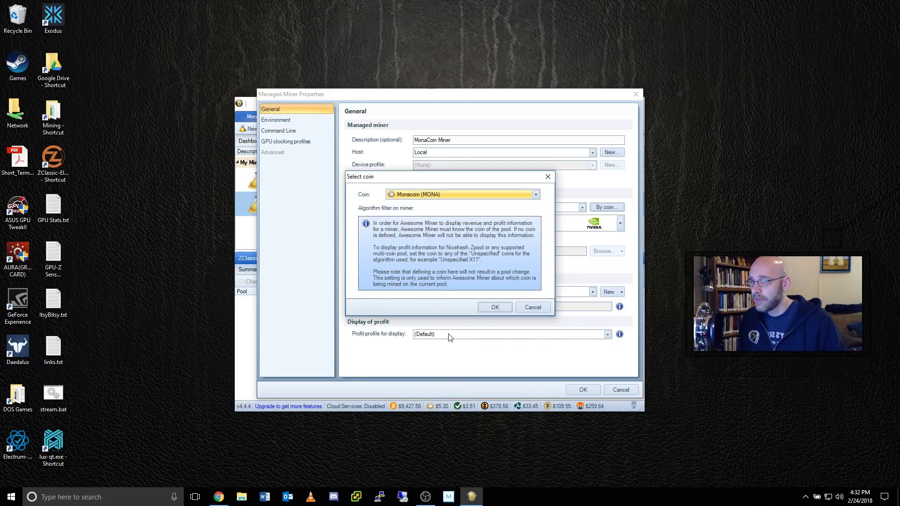
pyautogui.click(504, 310)
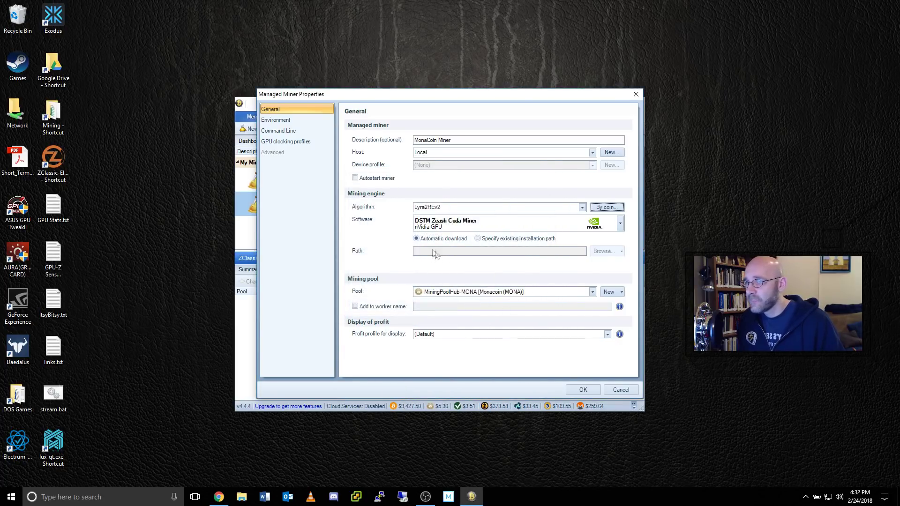
# - Choose CcMiner for NVIDIA GPUs as the mining software
pyautogui.click(620, 223)
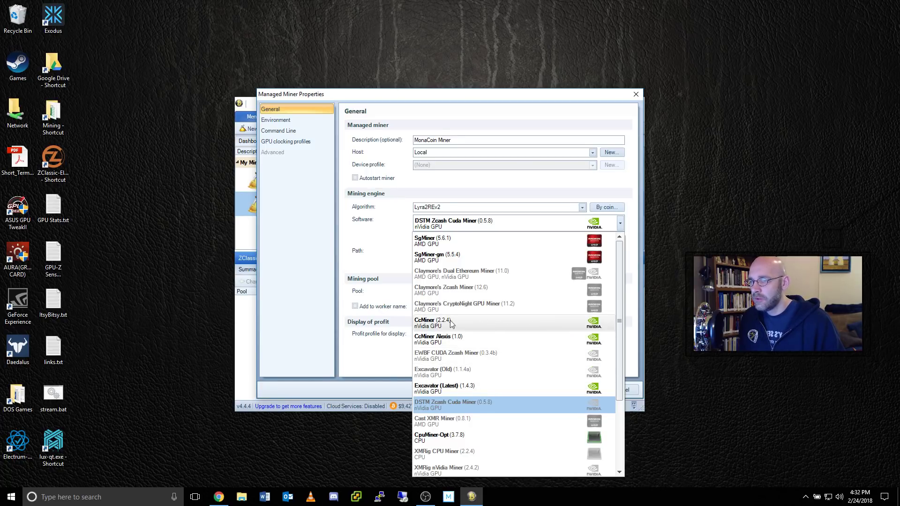
pyautogui.click(503, 322)
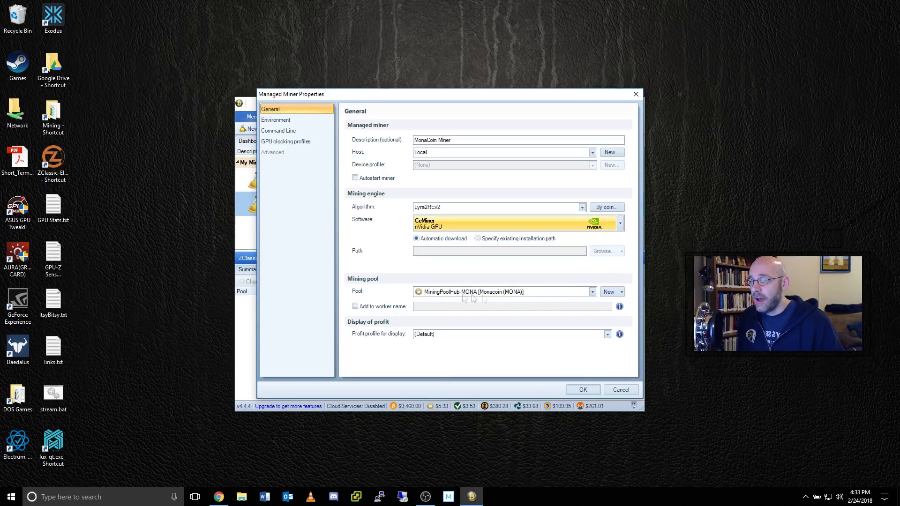
pyautogui.click(608, 293)
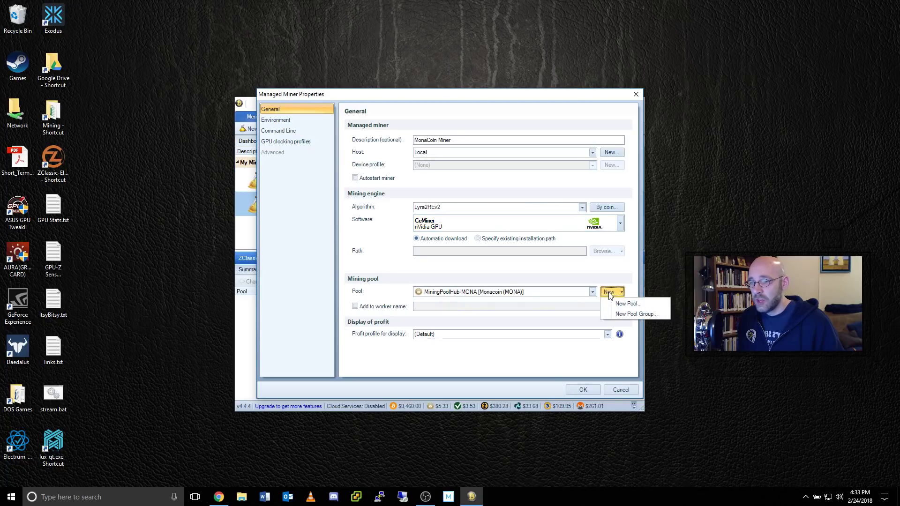
# - Start a new pool named MonaCoin-MPH with a server URL beginning stratum+tcp://
pyautogui.click(625, 304)
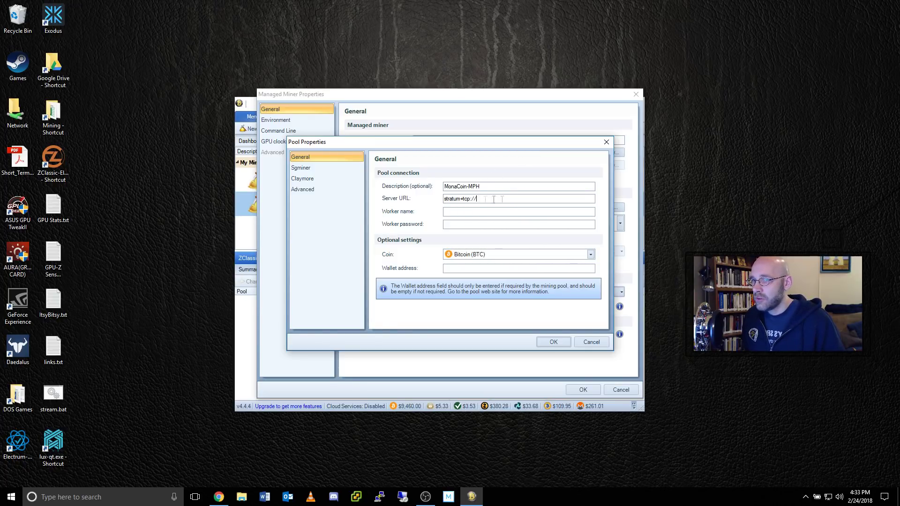
# - Copy the Monacoin server address hub.miningpoolhub.com:20593 from Mining Pool Hub and return to Awesome Miner
pyautogui.click(219, 496)
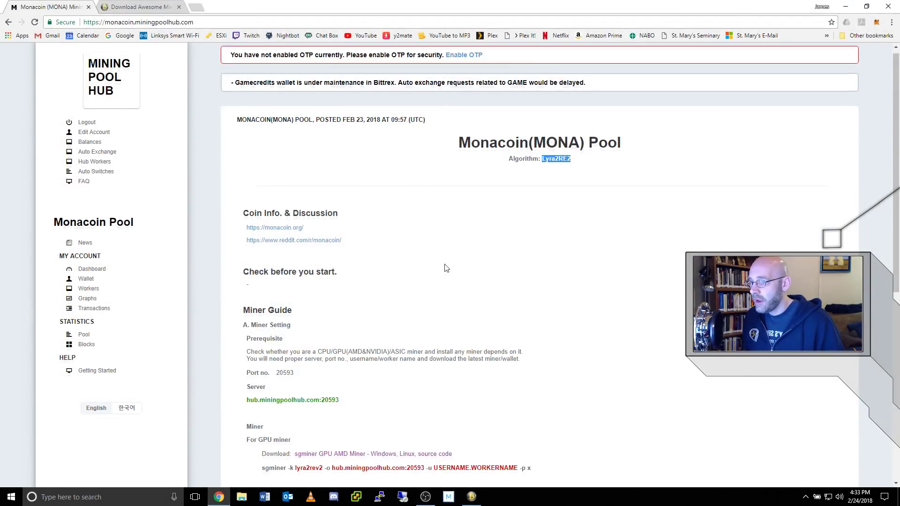
pyautogui.scroll(-2, 440, 273)
pyautogui.scroll(-2, 440, 273)
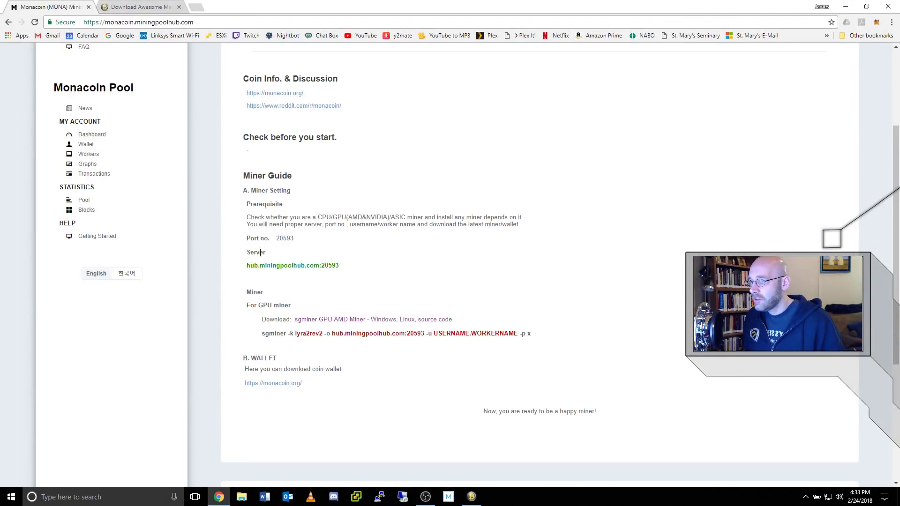
pyautogui.moveTo(247, 266); pyautogui.dragTo(327, 266)
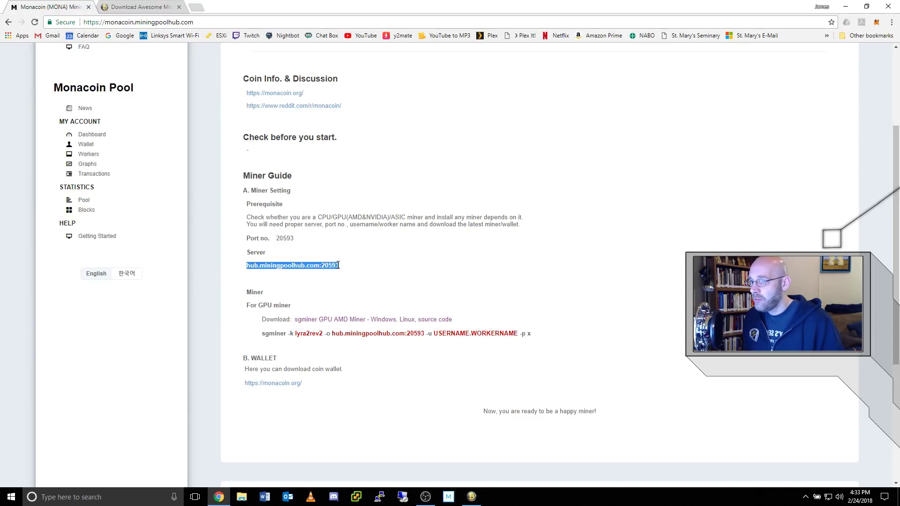
pyautogui.rightClick(329, 266)
pyautogui.click(359, 278)
pyautogui.click(845, 6)
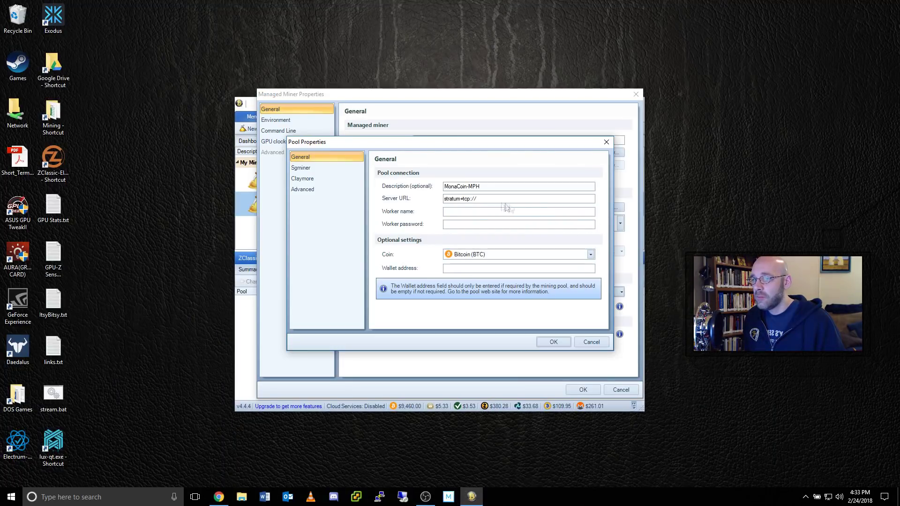
# - Paste hub.miningpoolhub.com:20593 as server URL, enter the worker name, set coin Monacoin (MONA) and save
pyautogui.rightClick(482, 199)
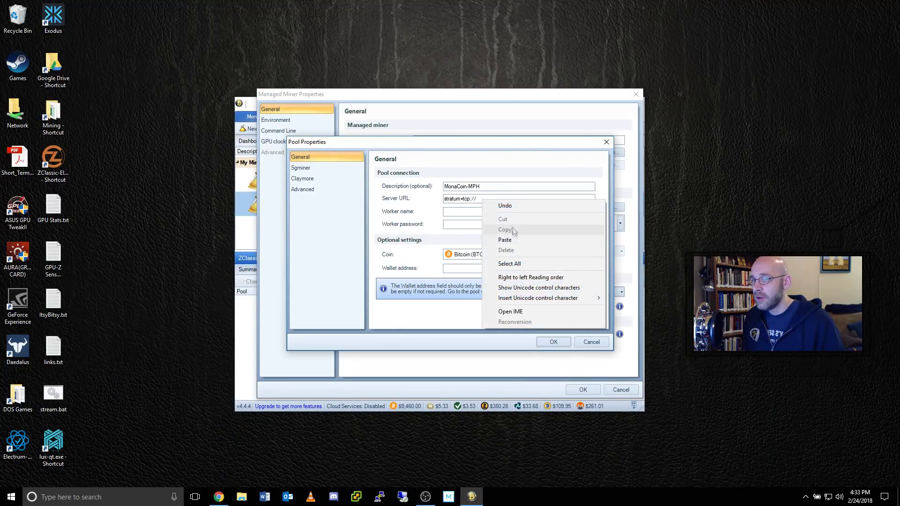
pyautogui.click(504, 240)
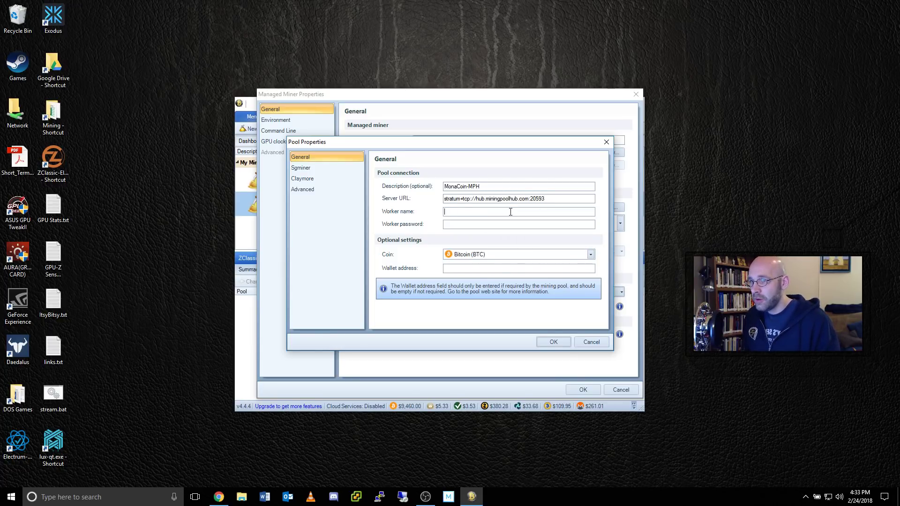
pyautogui.write('oseTech.Miner1')
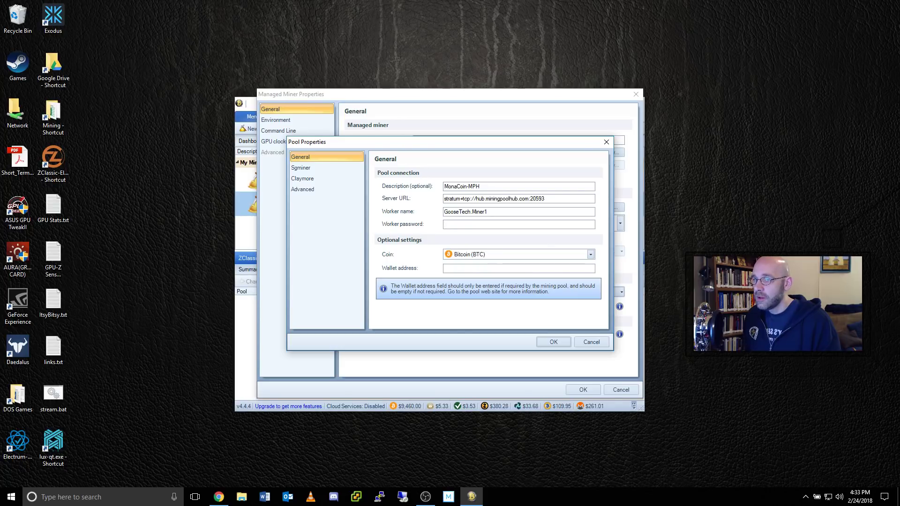
pyautogui.click(591, 254)
pyautogui.moveTo(589, 441); pyautogui.dragTo(612, 345)
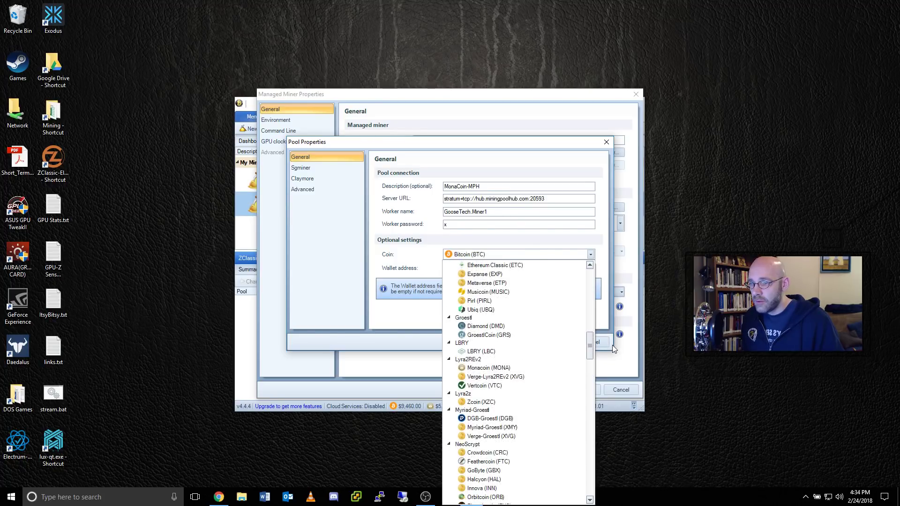
pyautogui.click(497, 357)
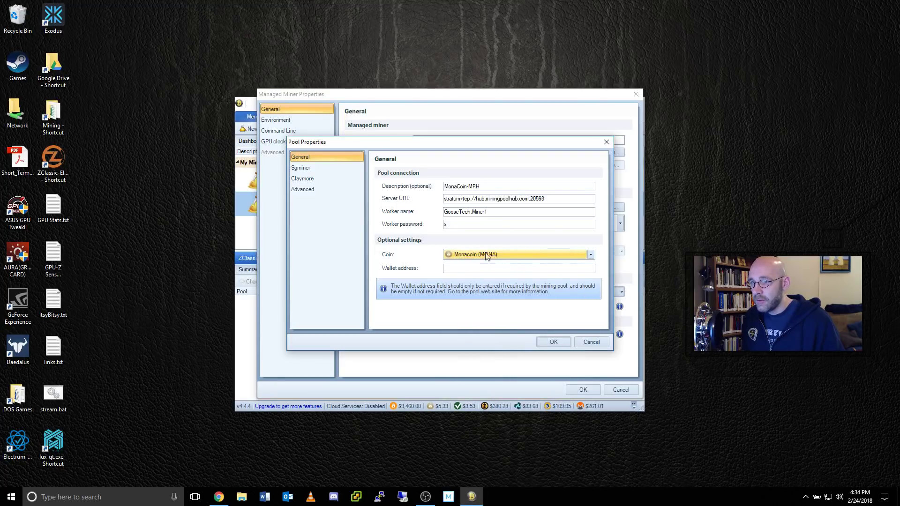
pyautogui.click(553, 341)
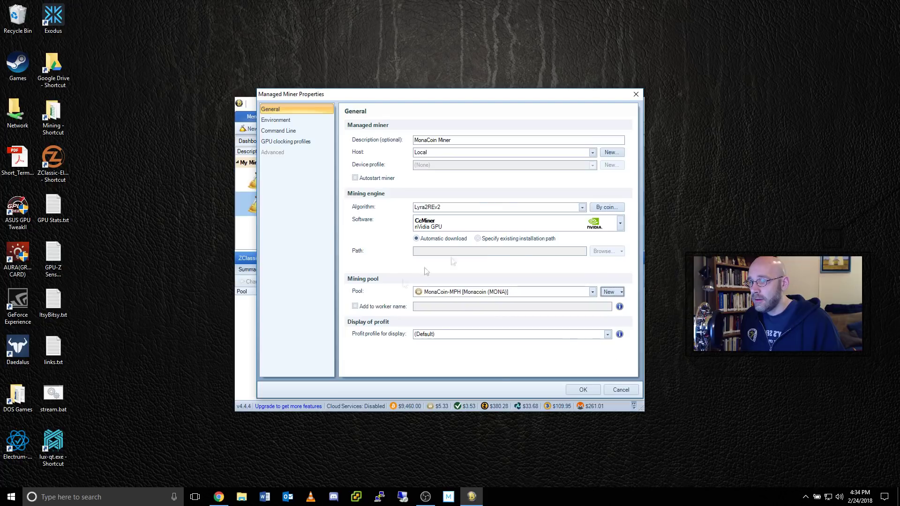
# - Save the MonaCoin Miner and test-run it until ccminer reports accepted shares
pyautogui.click(583, 389)
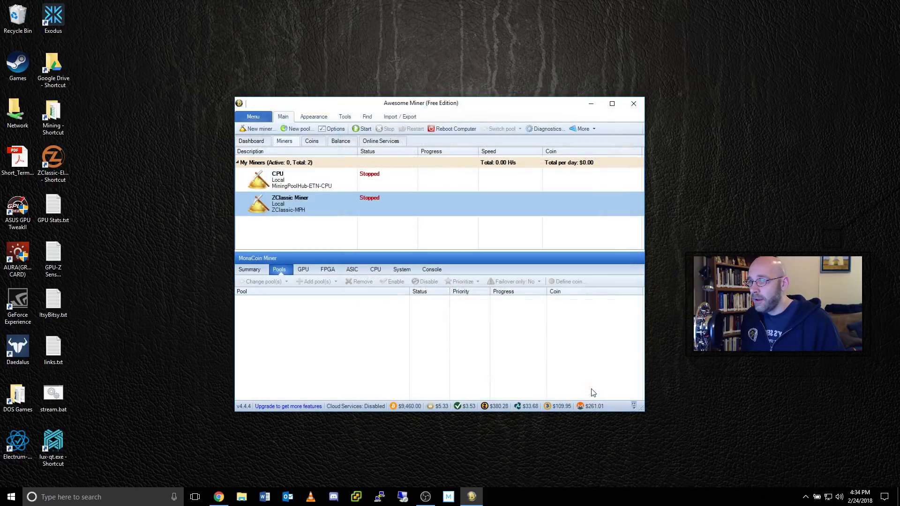
pyautogui.click(366, 129)
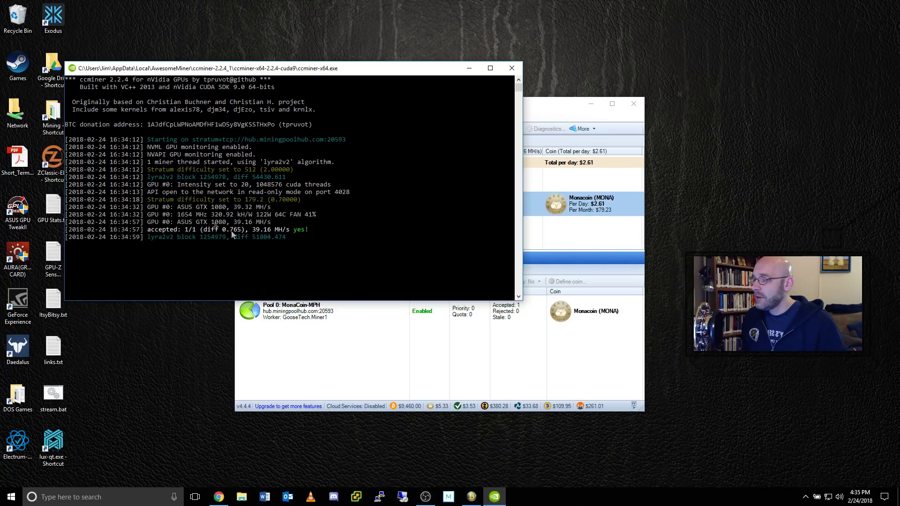
pyautogui.click(559, 111)
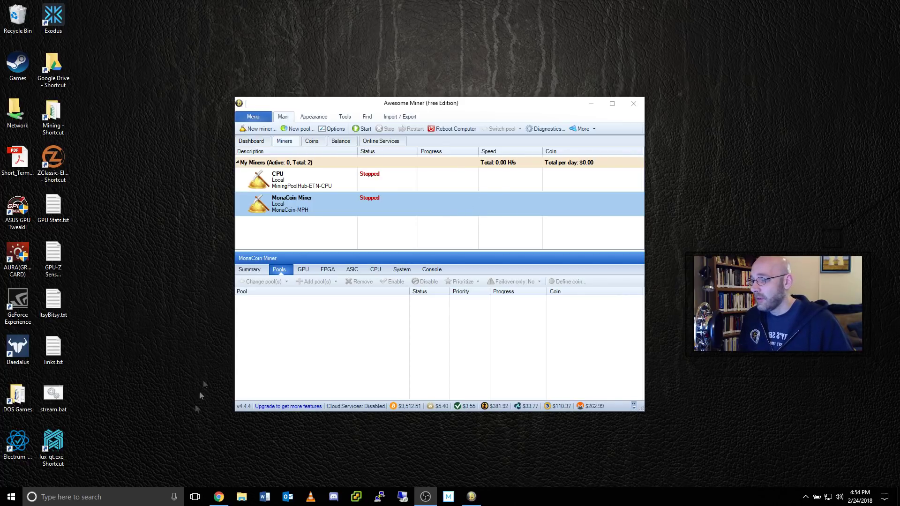
# - Review Mining Pool Hub's NVIDIA auto-switching ports in Chrome, then return to Awesome Miner
pyautogui.click(219, 496)
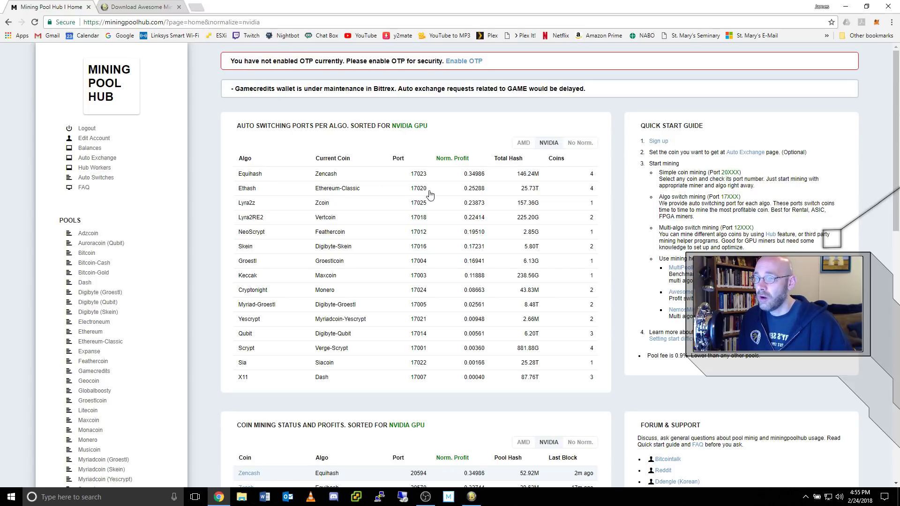
pyautogui.click(845, 7)
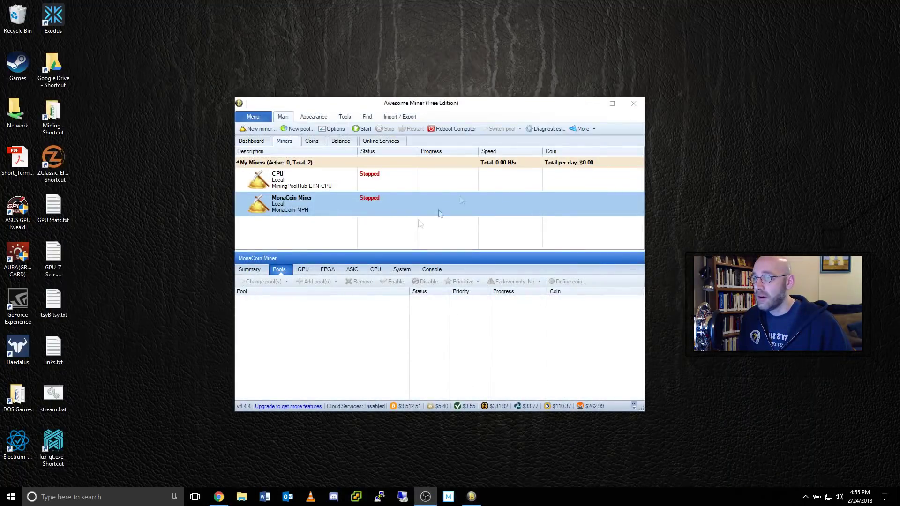
# - Rename the MonaCoin Miner to Ethash Miner in its properties
pyautogui.rightClick(397, 201)
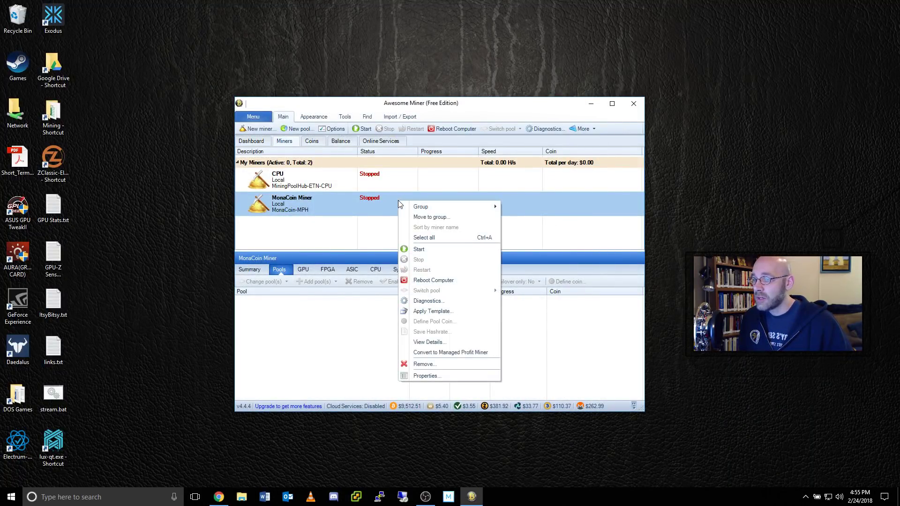
pyautogui.click(425, 376)
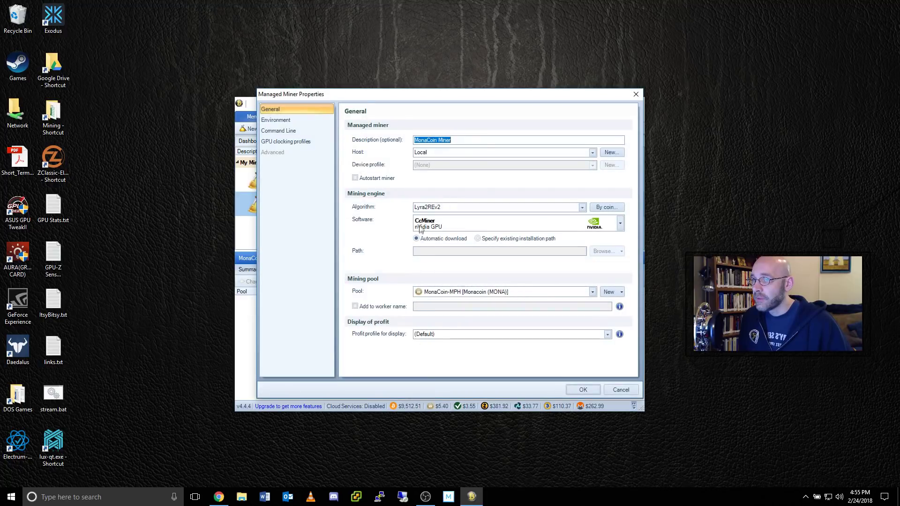
pyautogui.moveTo(437, 140); pyautogui.dragTo(406, 145)
pyautogui.write('Ethash')
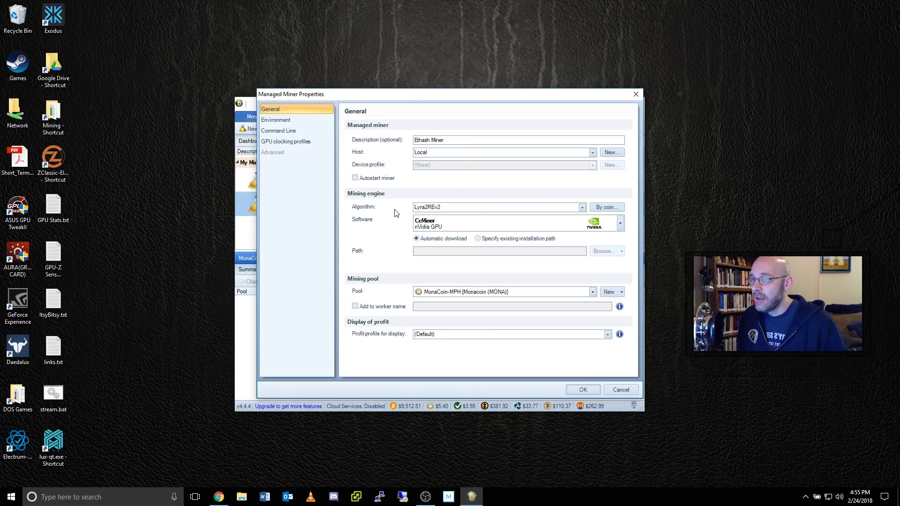
# - Set algorithm Ethereum by coin Unspecified Ethereum, with Claymore's Dual Ethereum Miner software
pyautogui.click(582, 207)
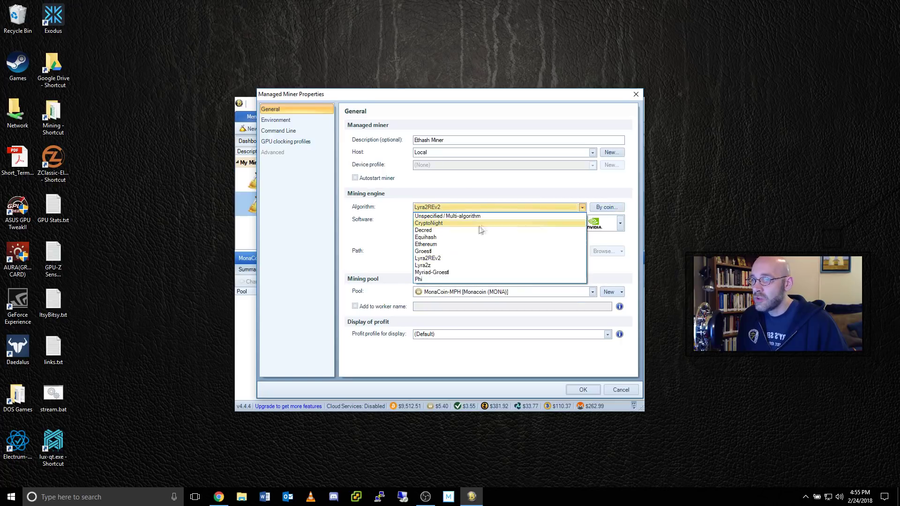
pyautogui.click(433, 245)
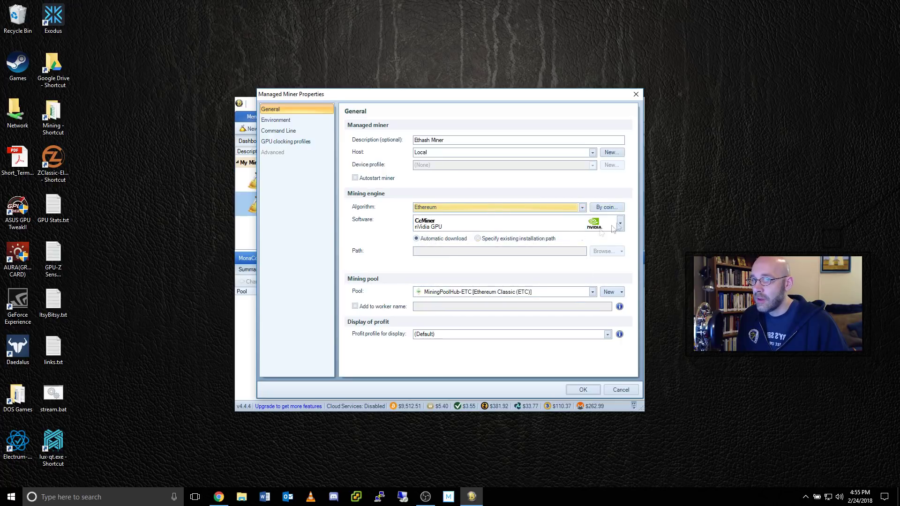
pyautogui.click(607, 207)
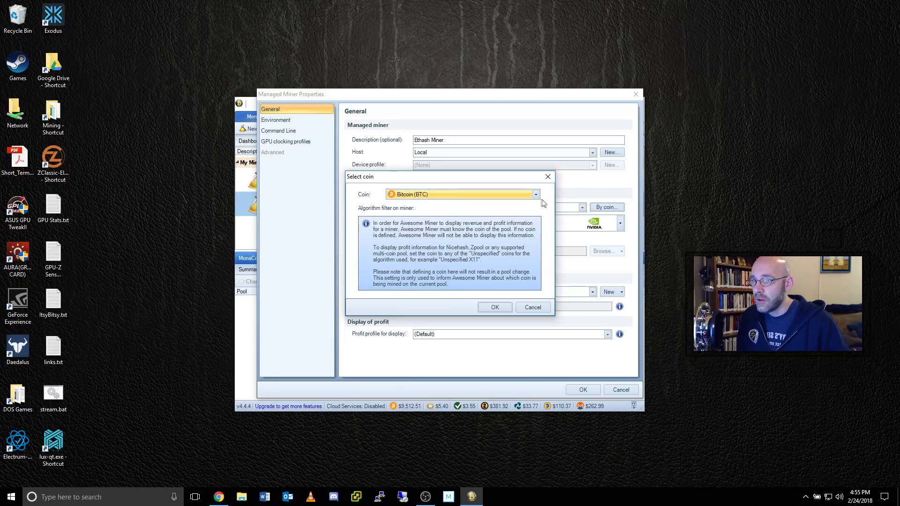
pyautogui.click(535, 195)
pyautogui.moveTo(534, 380); pyautogui.dragTo(546, 232)
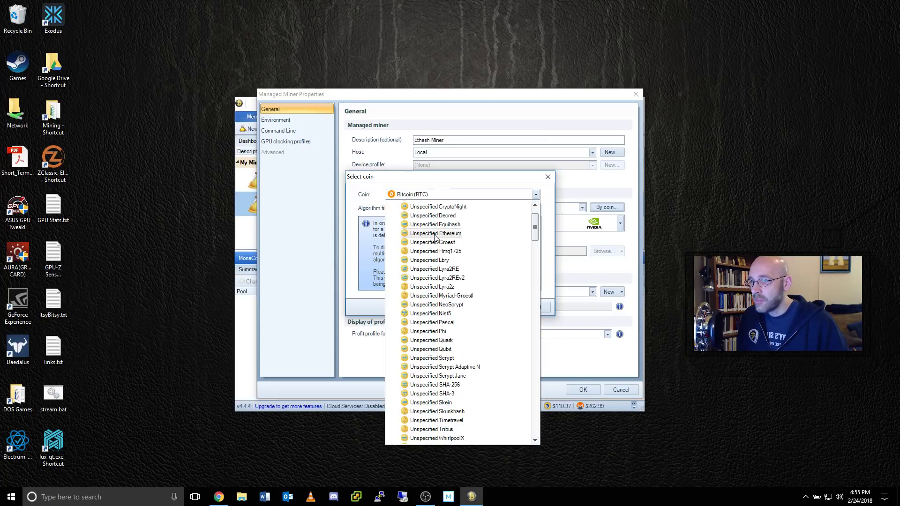
pyautogui.click(451, 237)
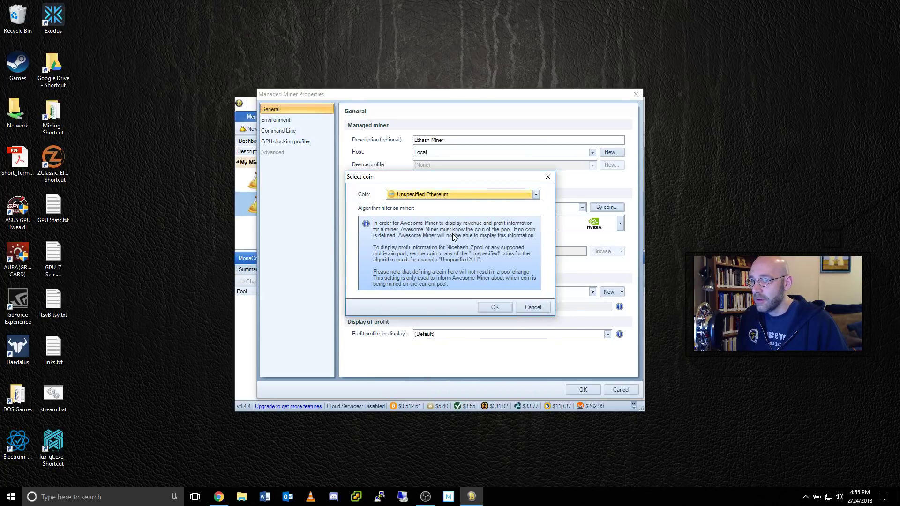
pyautogui.click(495, 307)
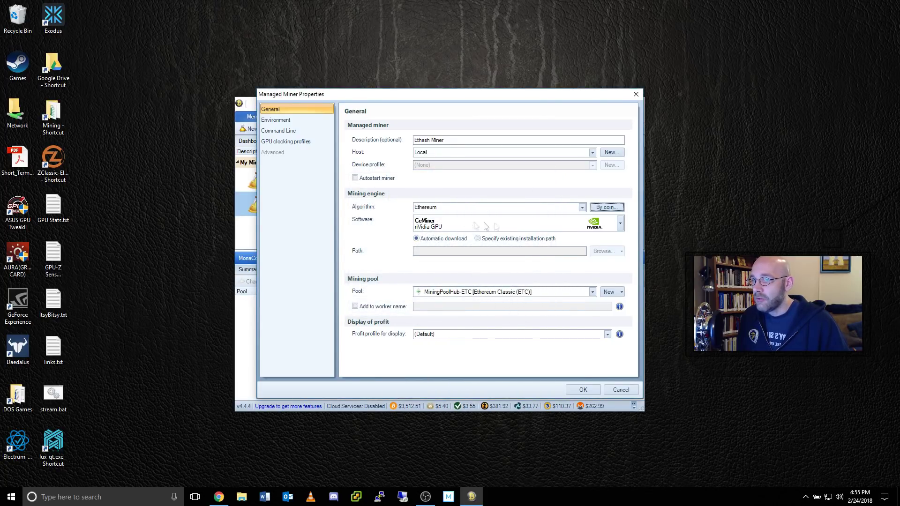
pyautogui.click(620, 224)
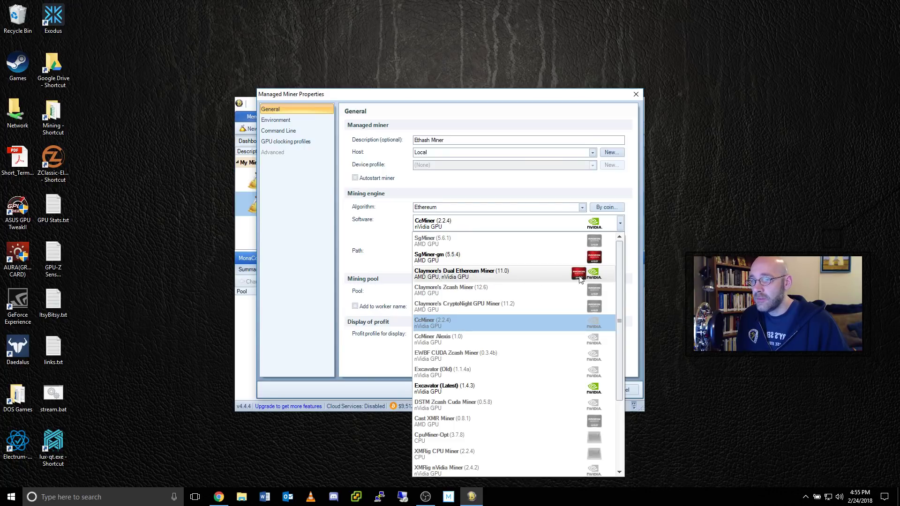
pyautogui.click(530, 272)
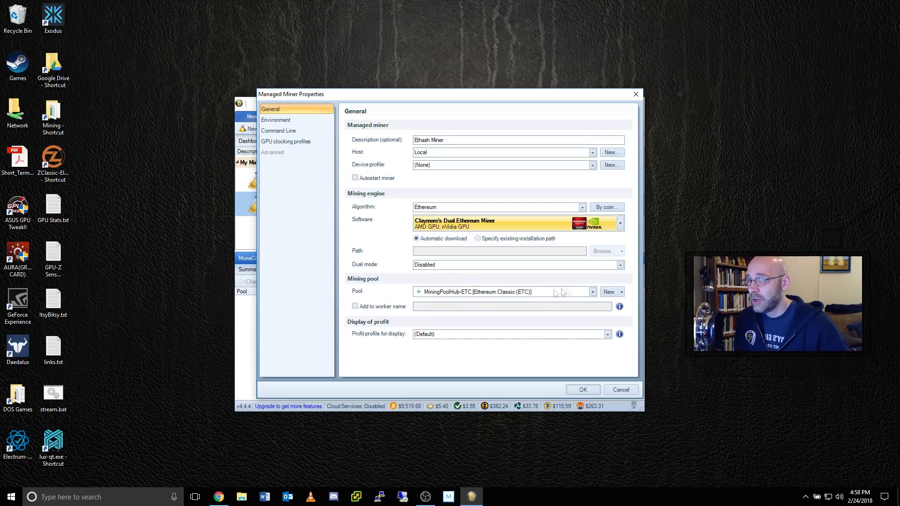
# - Create a new pool named Ethash-MPH, begin its stratum+tcp:// server URL, then return to Mining Pool Hub
pyautogui.click(610, 292)
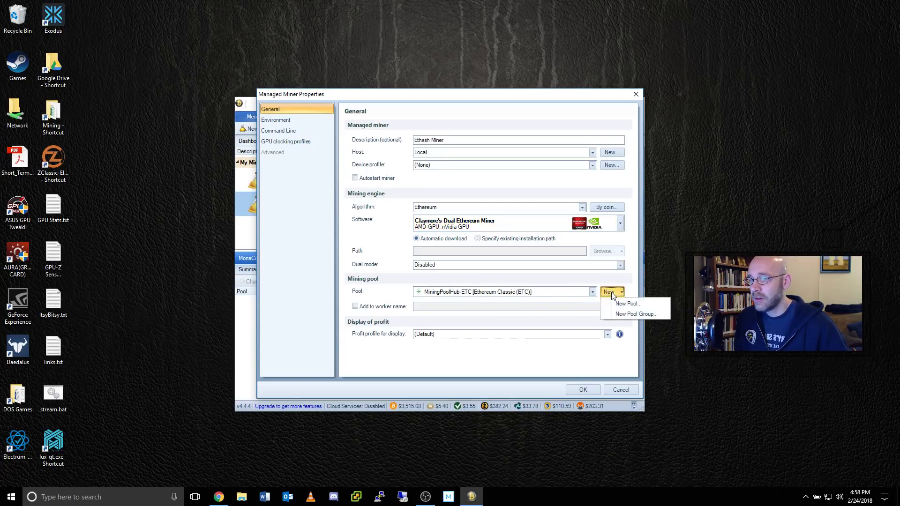
pyautogui.click(628, 303)
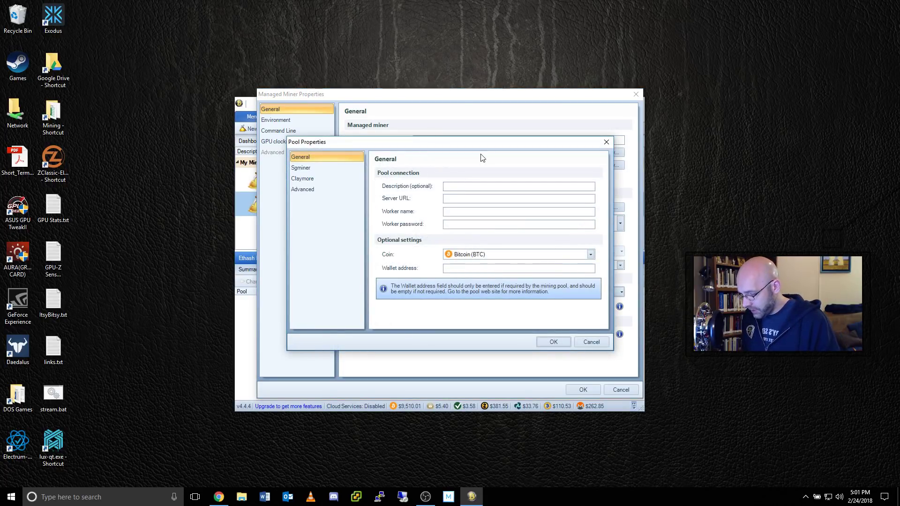
pyautogui.write('E')
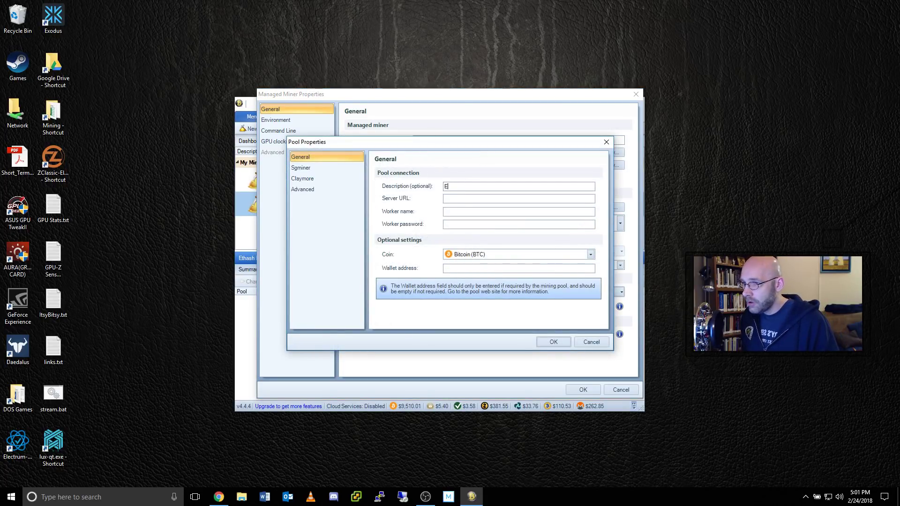
pyautogui.write('thash')
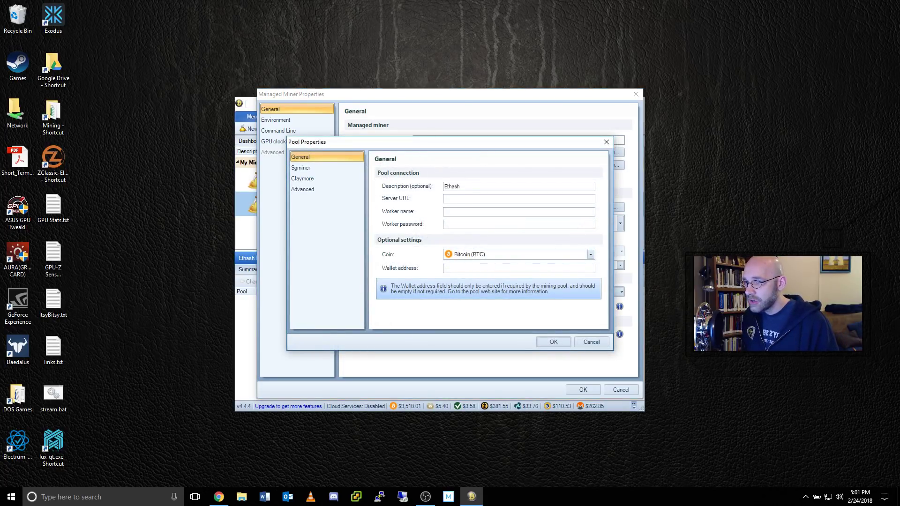
pyautogui.write('-MPH')
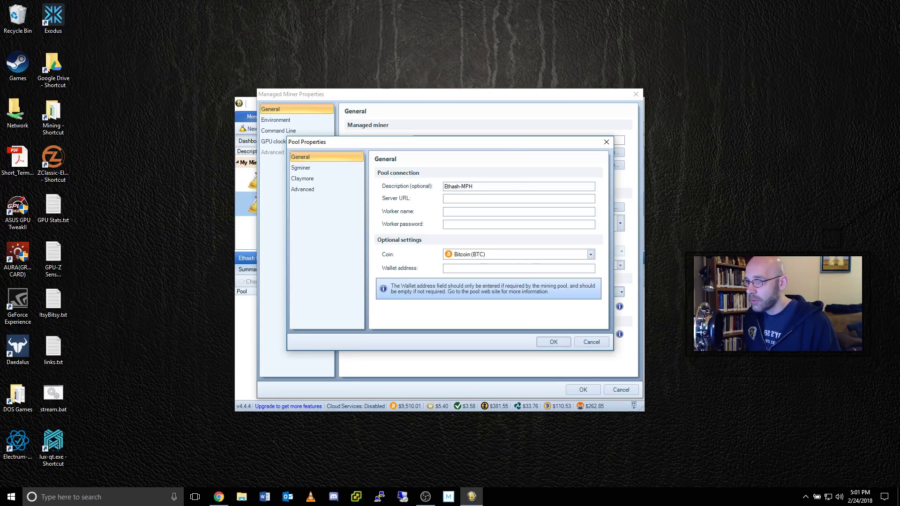
pyautogui.write('stratum+tcp://')
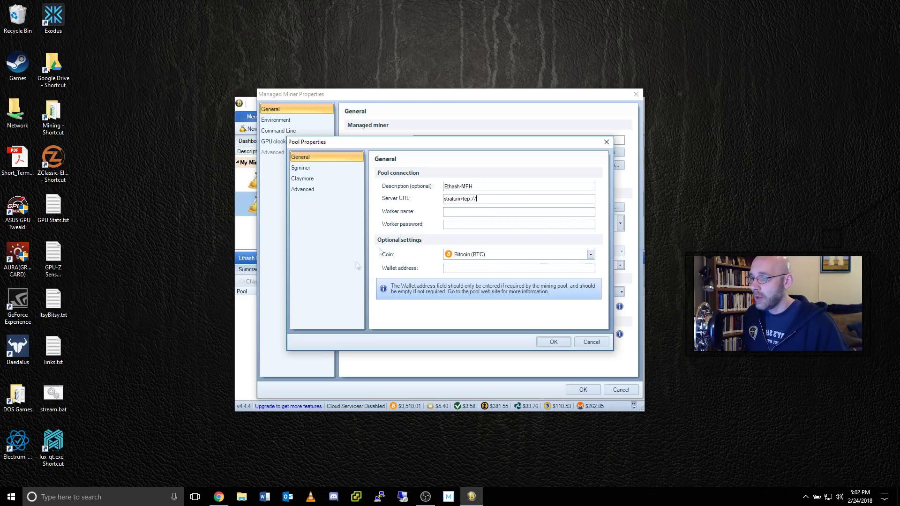
pyautogui.click(220, 497)
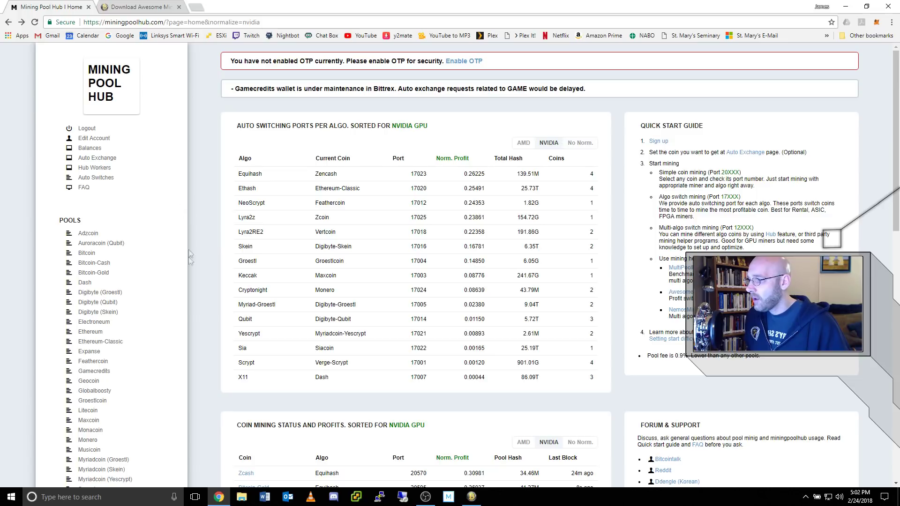
# - Copy the Ethereum-Classic pool's U.S. server address, us-east.ethash-hub.miningpoolhub.com
pyautogui.click(116, 346)
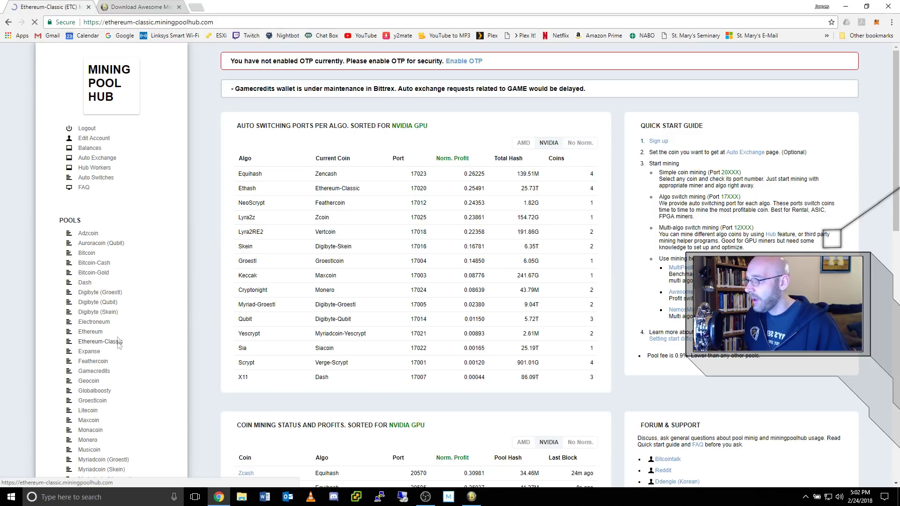
pyautogui.scroll(-3, 427, 341)
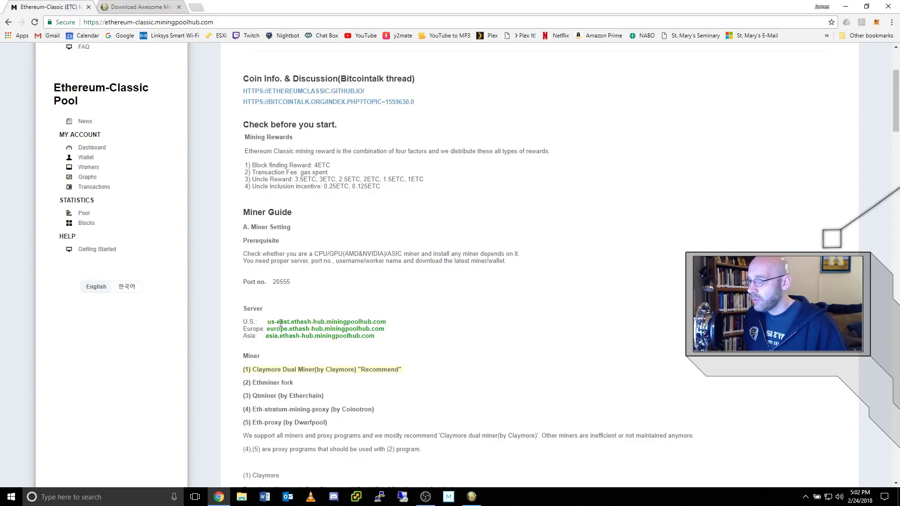
pyautogui.moveTo(268, 322); pyautogui.dragTo(384, 322)
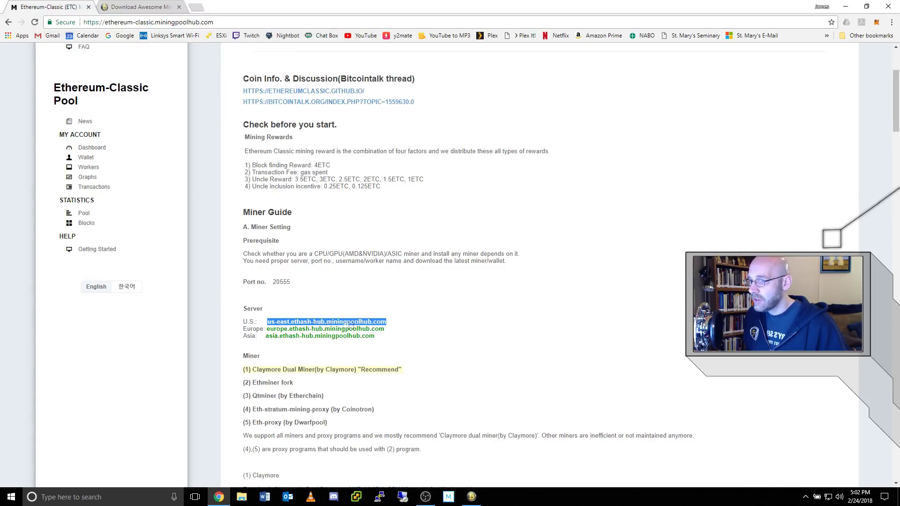
pyautogui.rightClick(368, 323)
pyautogui.click(395, 331)
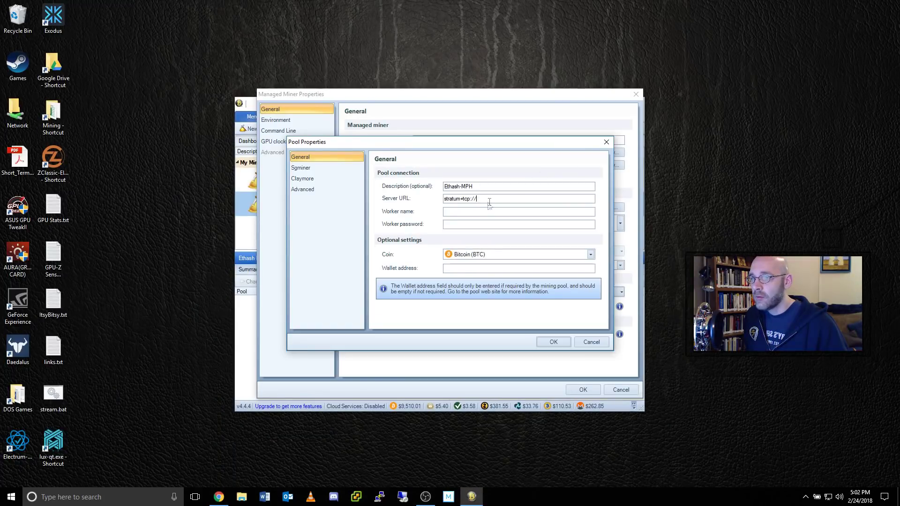
pyautogui.rightClick(491, 199)
pyautogui.click(525, 239)
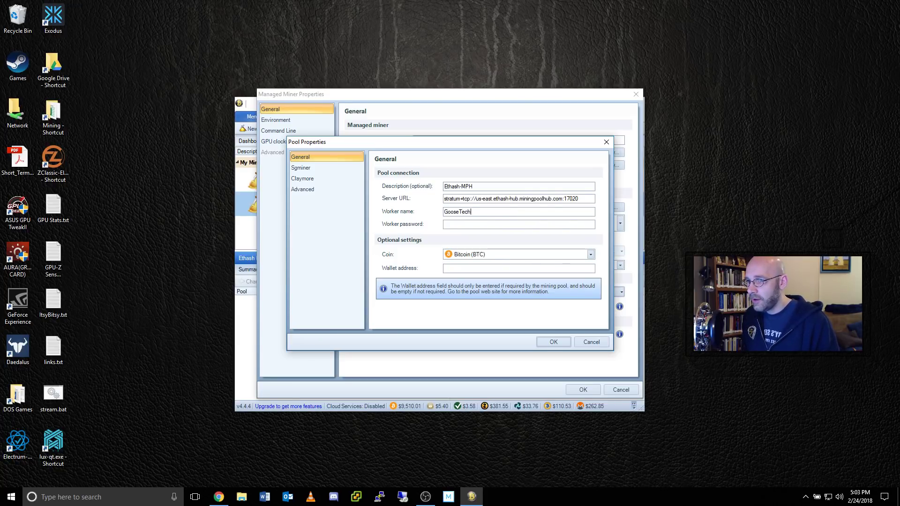
pyautogui.click(482, 212)
pyautogui.write('GooseTech.Miner1')
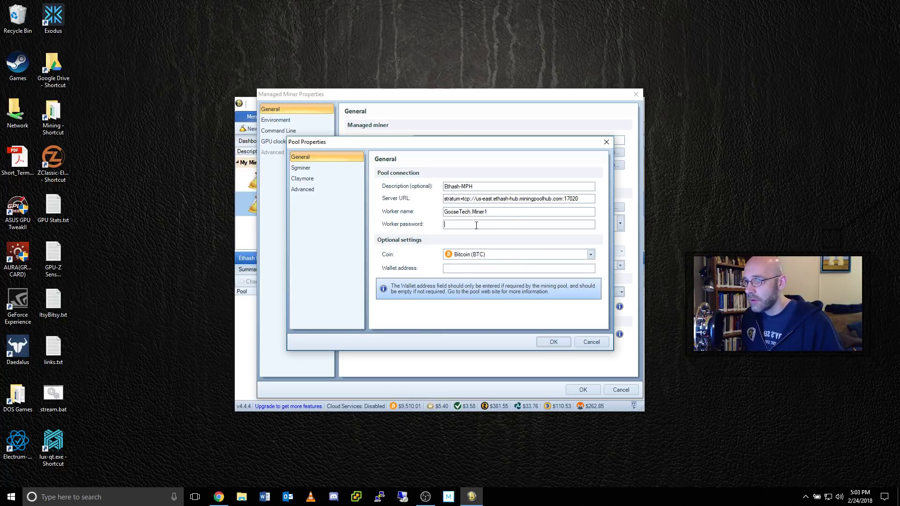
pyautogui.click(491, 225)
pyautogui.write('x')
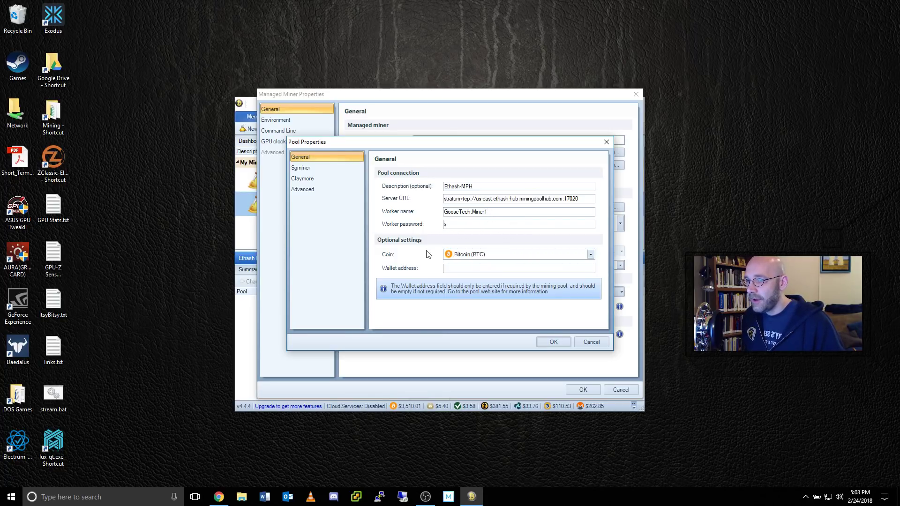
# - Set the pool coin to Unspecified Ethereum and copy the worker name into Wallet address
pyautogui.click(589, 254)
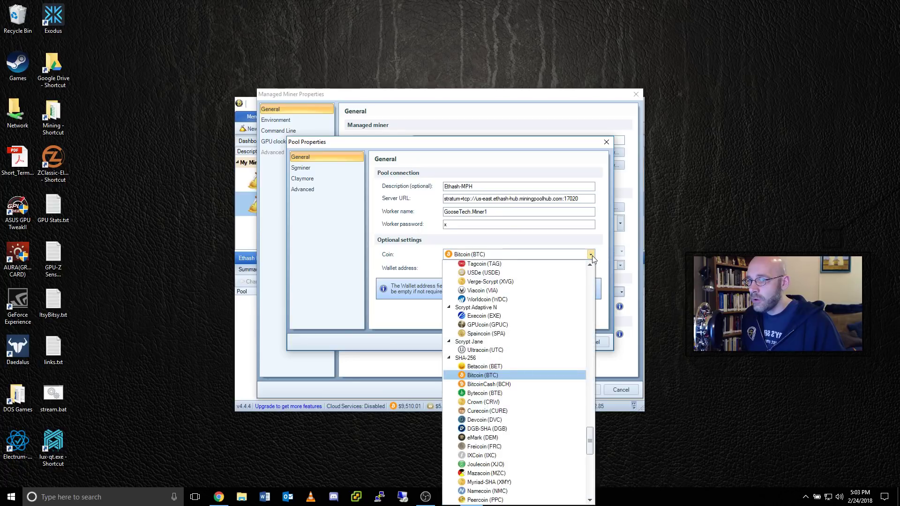
pyautogui.moveTo(590, 439); pyautogui.dragTo(607, 281)
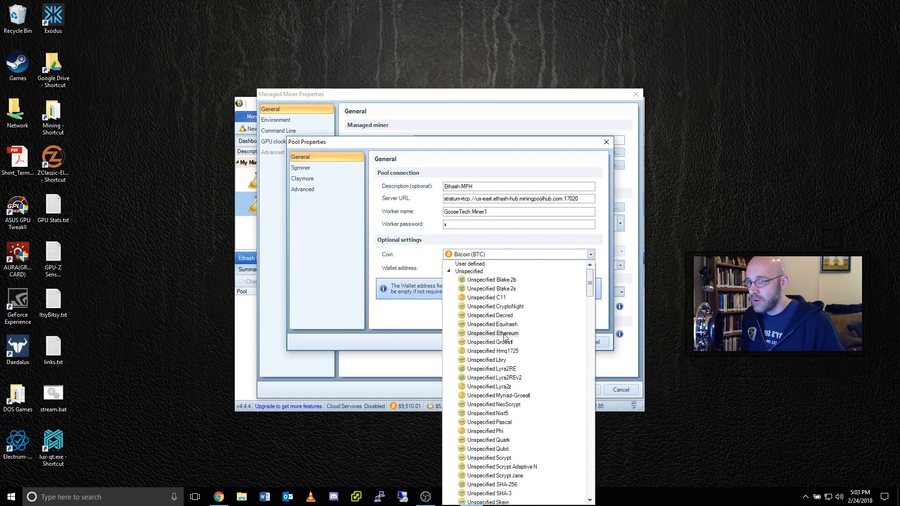
pyautogui.click(492, 333)
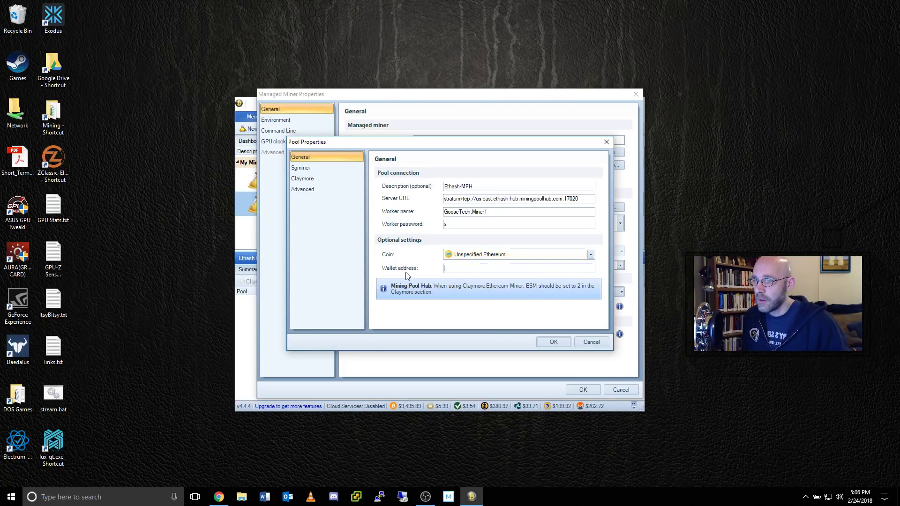
pyautogui.moveTo(444, 211); pyautogui.dragTo(489, 210)
pyautogui.hotkey('ctrl', 'c')
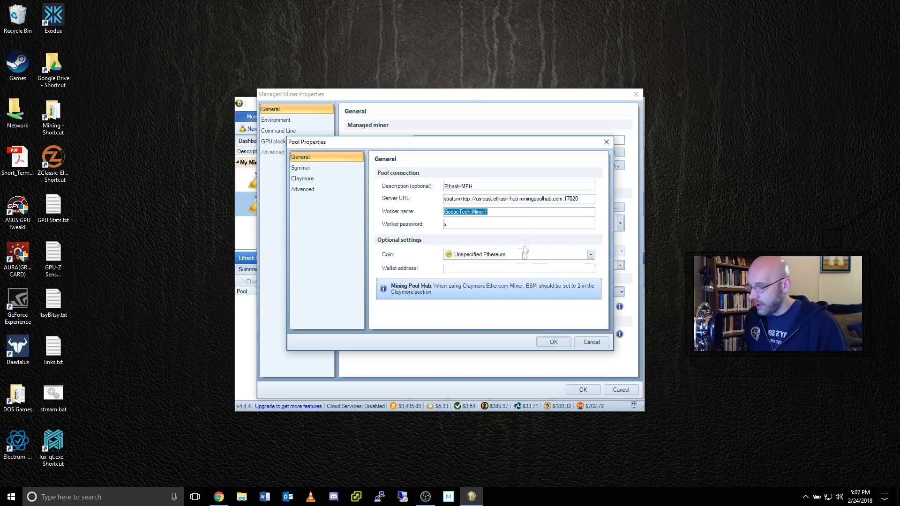
pyautogui.click(497, 268)
pyautogui.hotkey('ctrl', 'v')
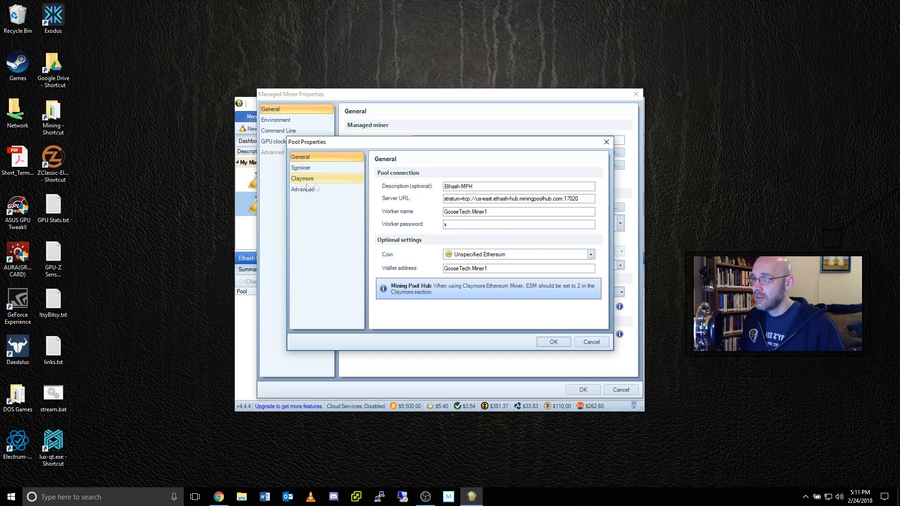
# - Add the Claymore pool setting esm with value 2
pyautogui.click(311, 180)
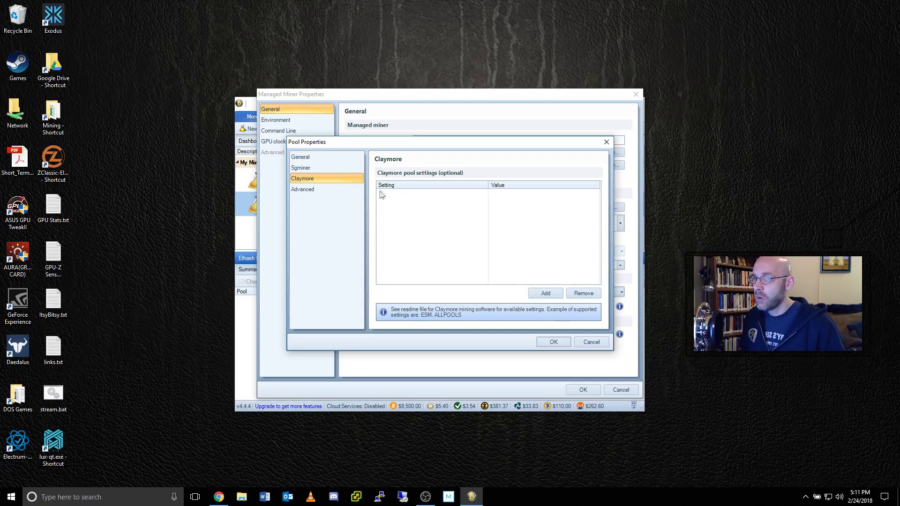
pyautogui.click(538, 293)
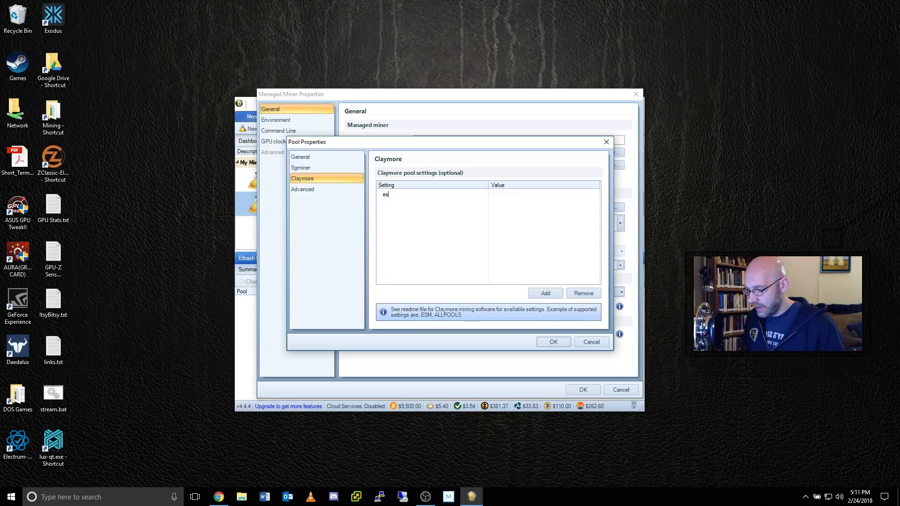
pyautogui.click(497, 194)
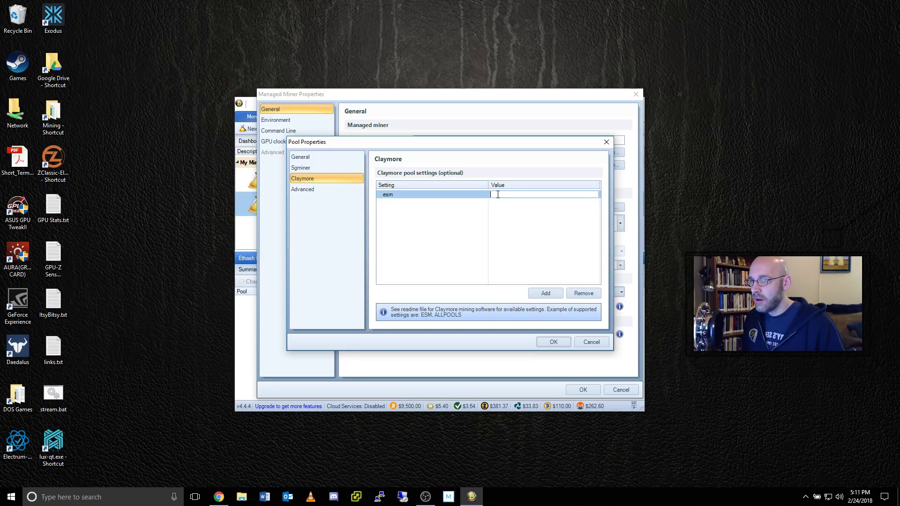
pyautogui.write('2')
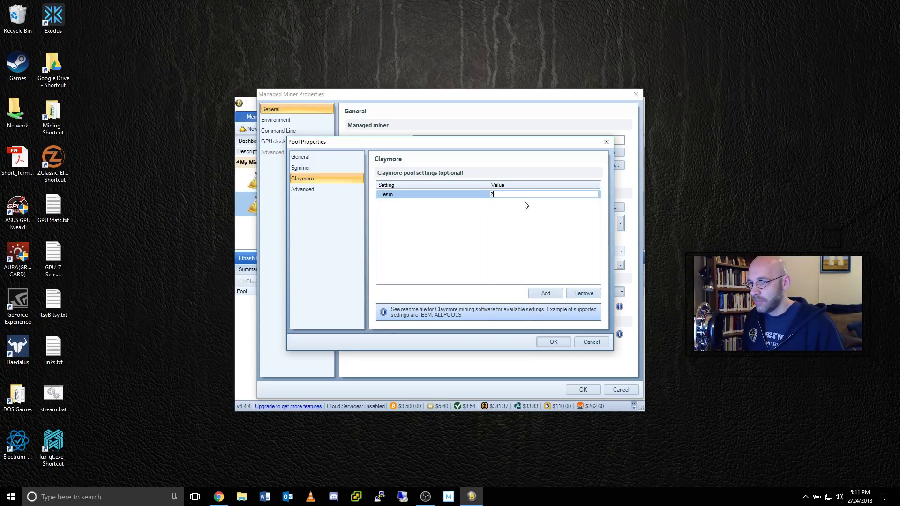
pyautogui.press('Return')
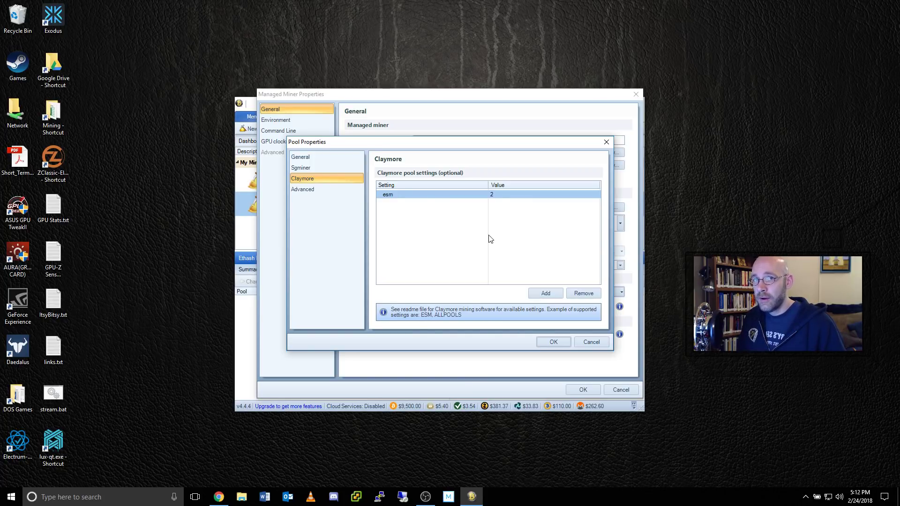
# - Add the -mpsw API password command-line parameter and save the pool
pyautogui.click(310, 190)
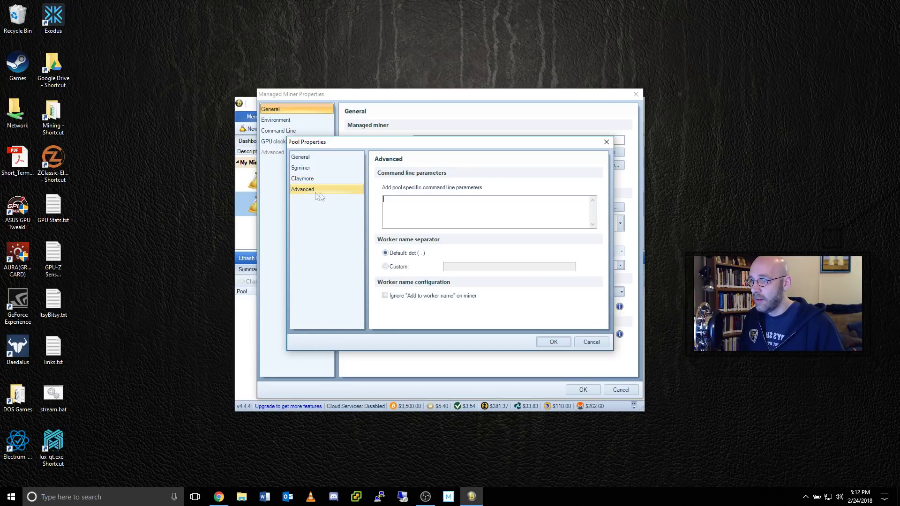
pyautogui.click(414, 210)
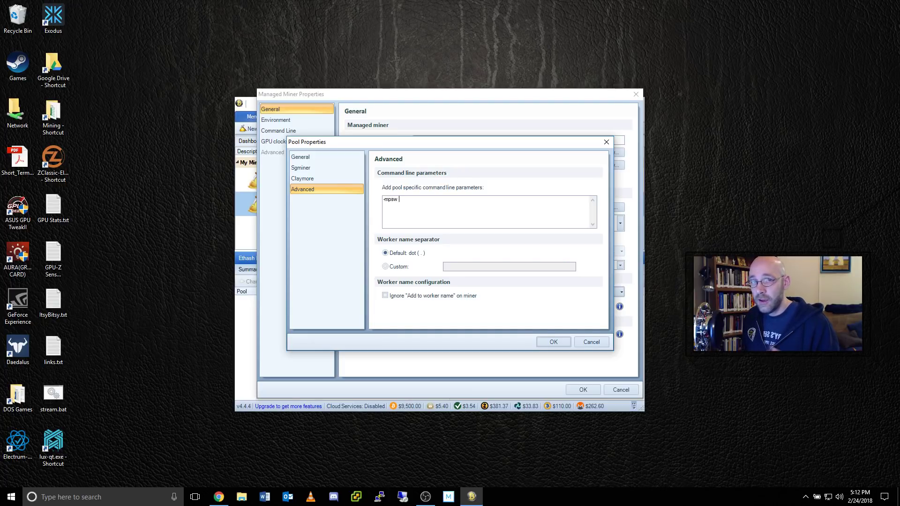
pyautogui.write('-mpsw password')
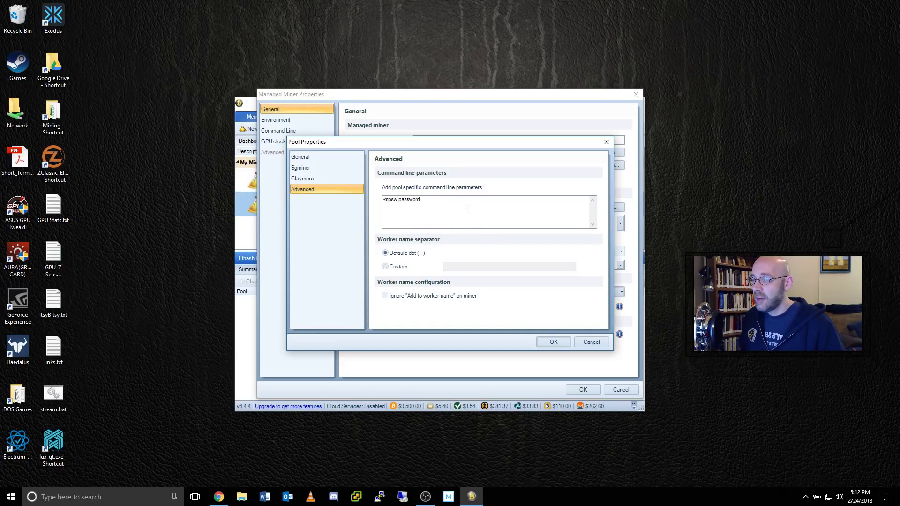
pyautogui.click(553, 343)
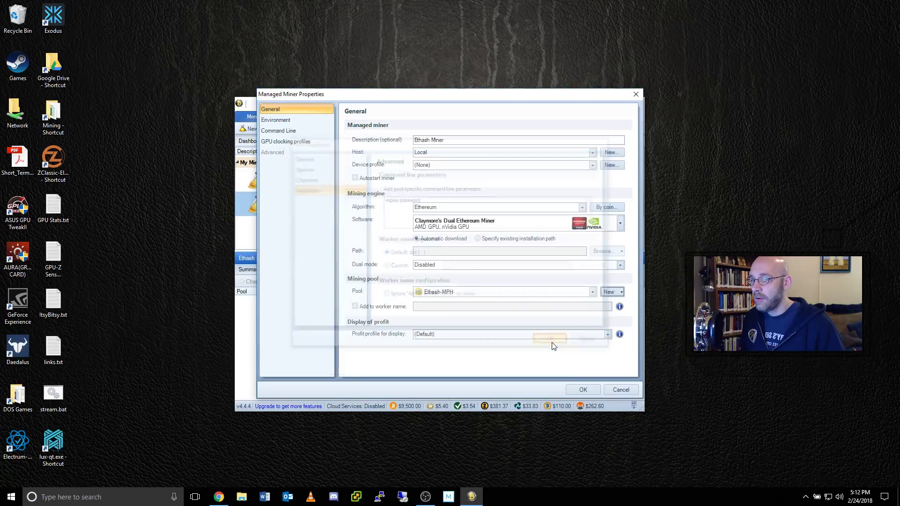
# - Save the miner, then set the Claymore API request password in Options > Advanced
pyautogui.click(588, 392)
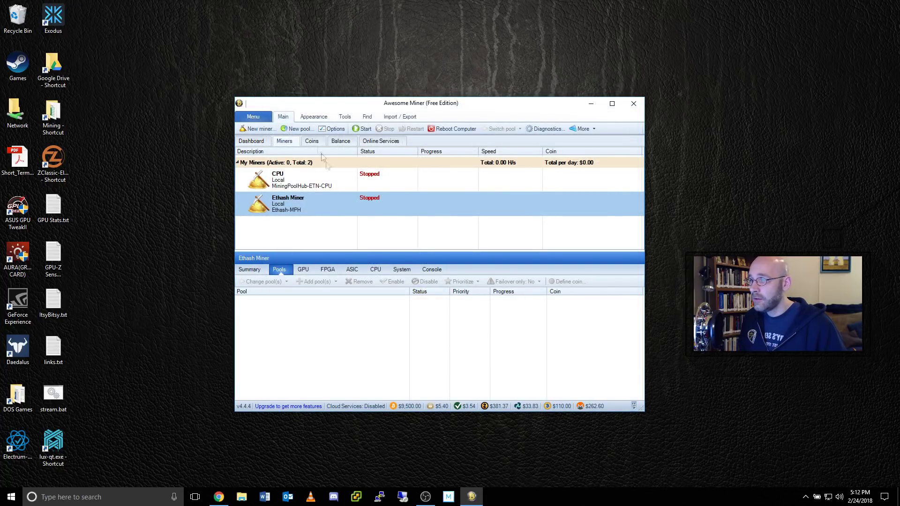
pyautogui.click(334, 128)
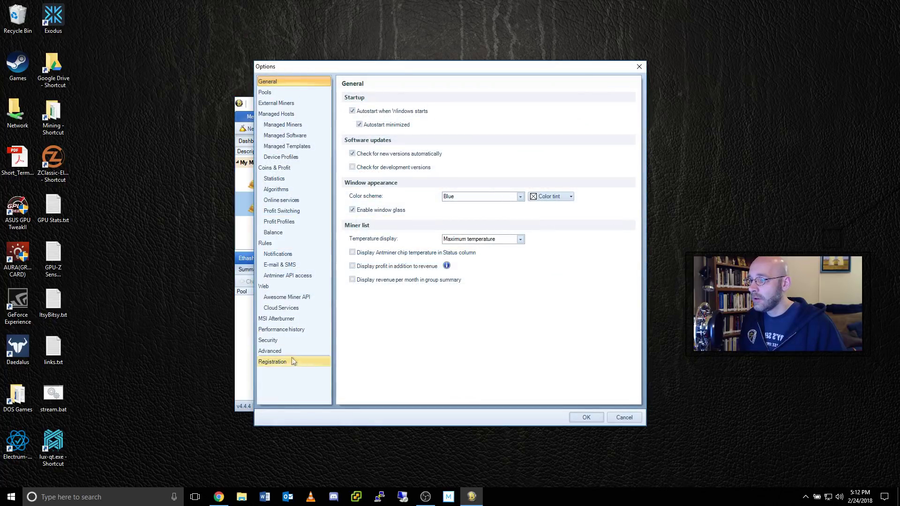
pyautogui.click(282, 351)
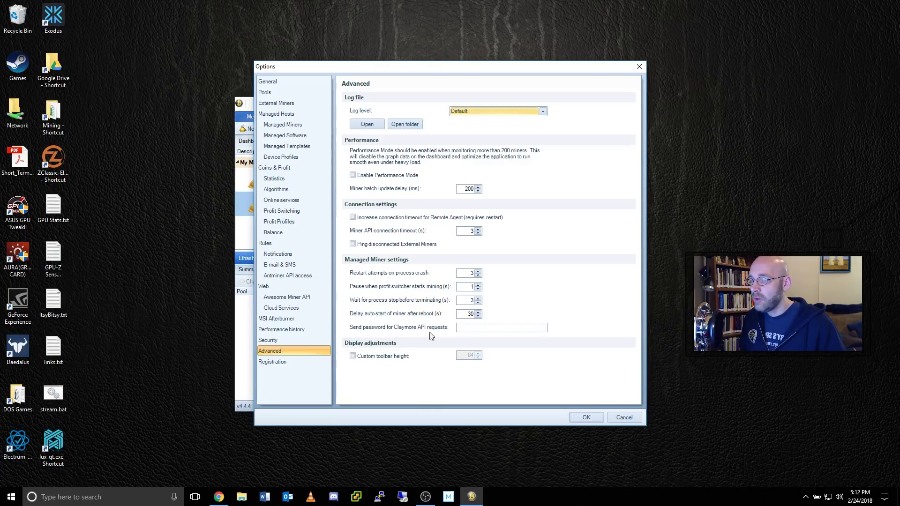
pyautogui.click(476, 326)
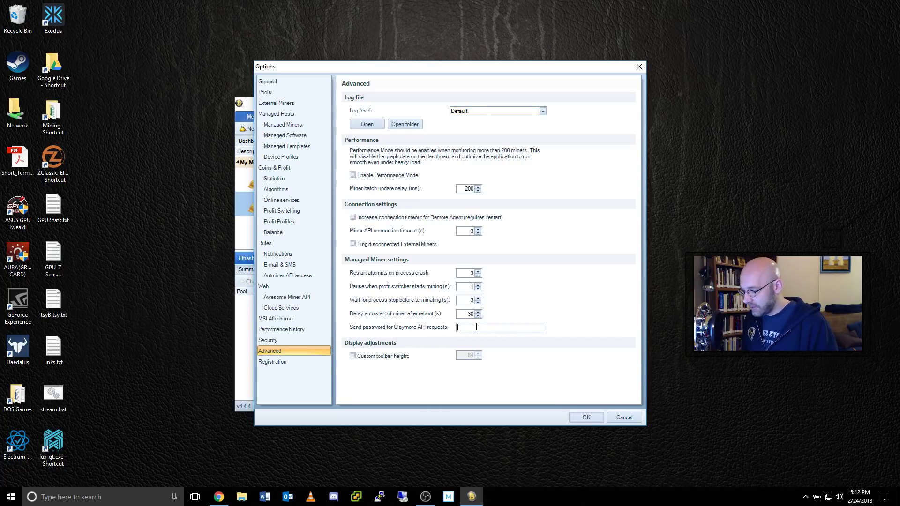
pyautogui.write('password')
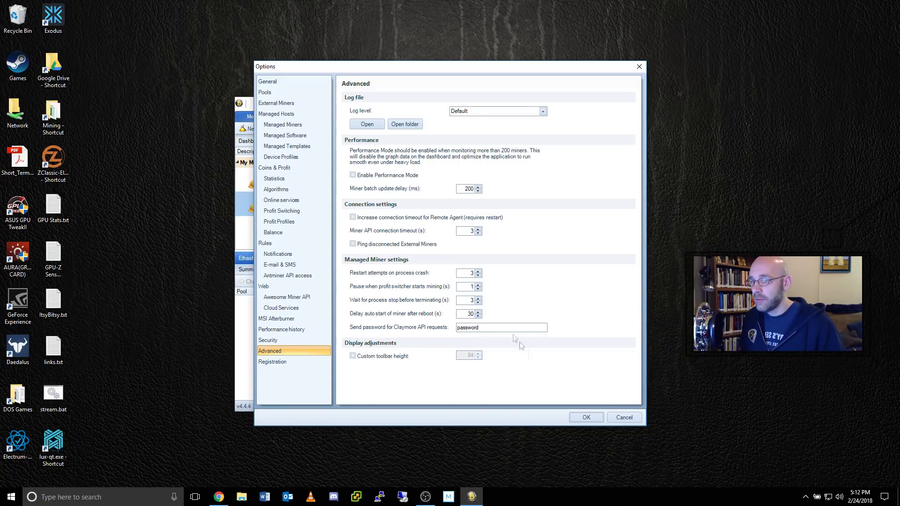
pyautogui.click(592, 417)
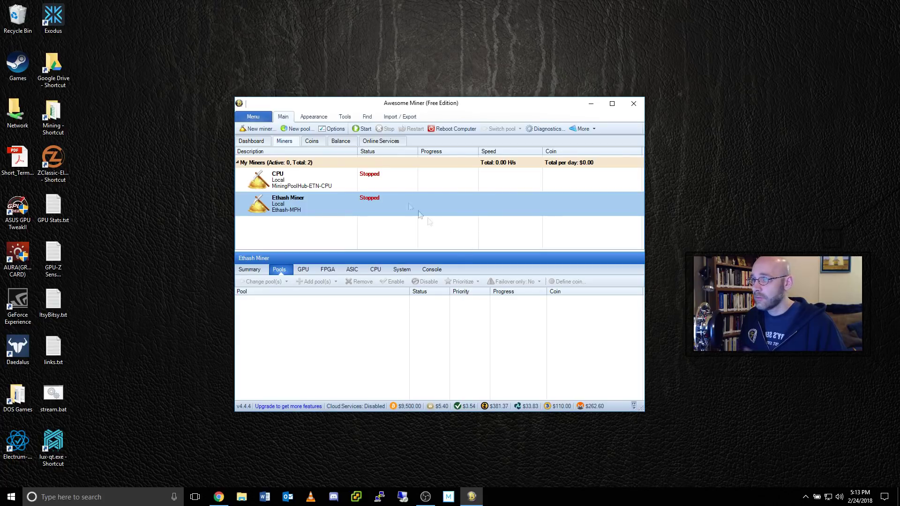
pyautogui.click(365, 129)
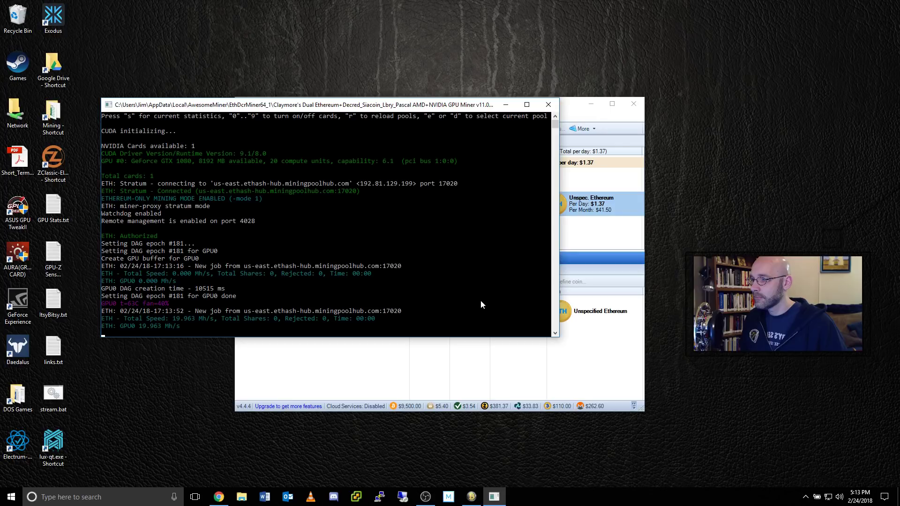
pyautogui.hotkey('alt', 'Tab')
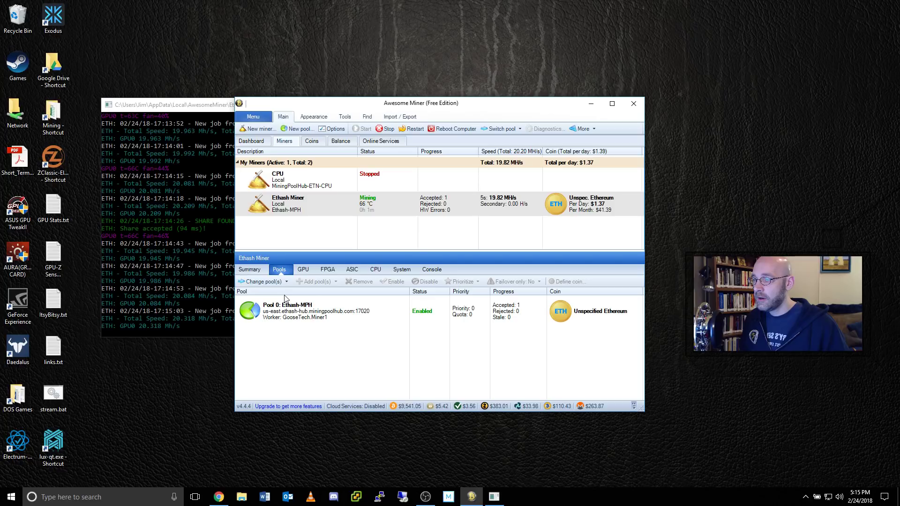
pyautogui.click(382, 129)
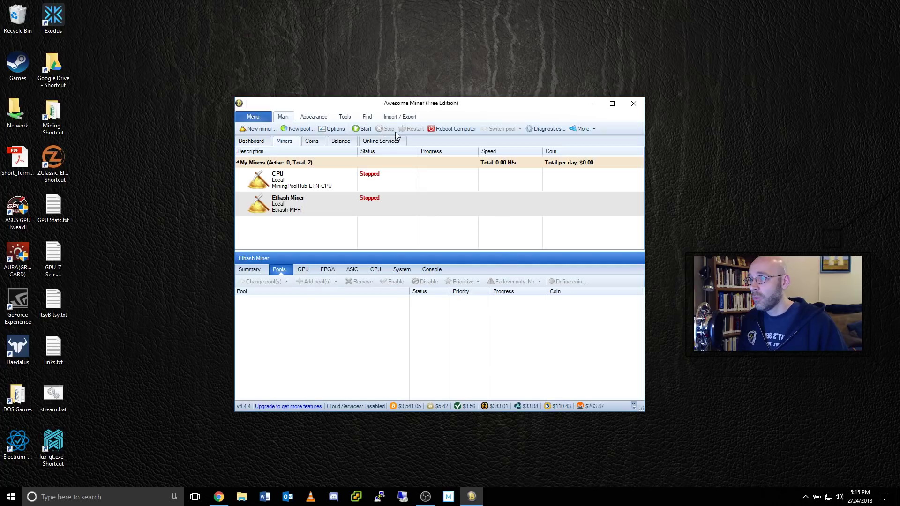
# - Rename the Ethash Miner to Equihash Miner in its properties
pyautogui.rightClick(399, 204)
pyautogui.click(427, 378)
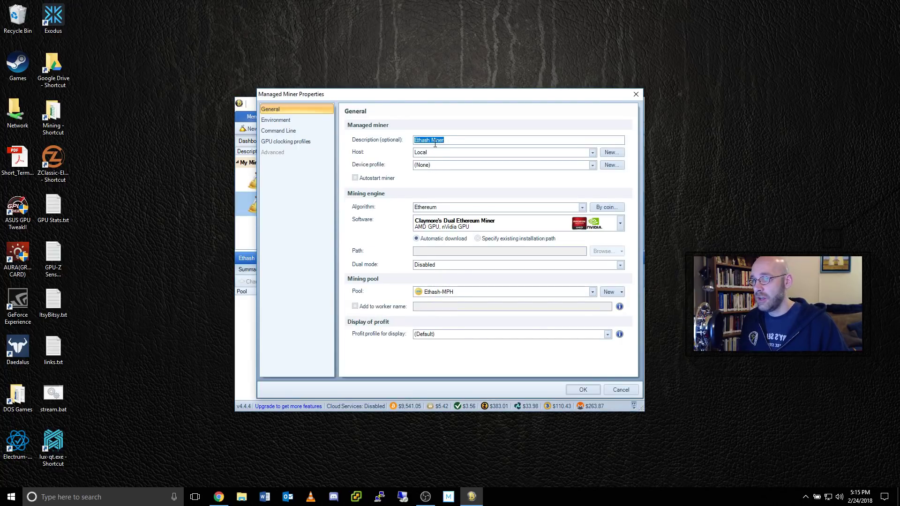
pyautogui.moveTo(430, 140); pyautogui.dragTo(415, 139)
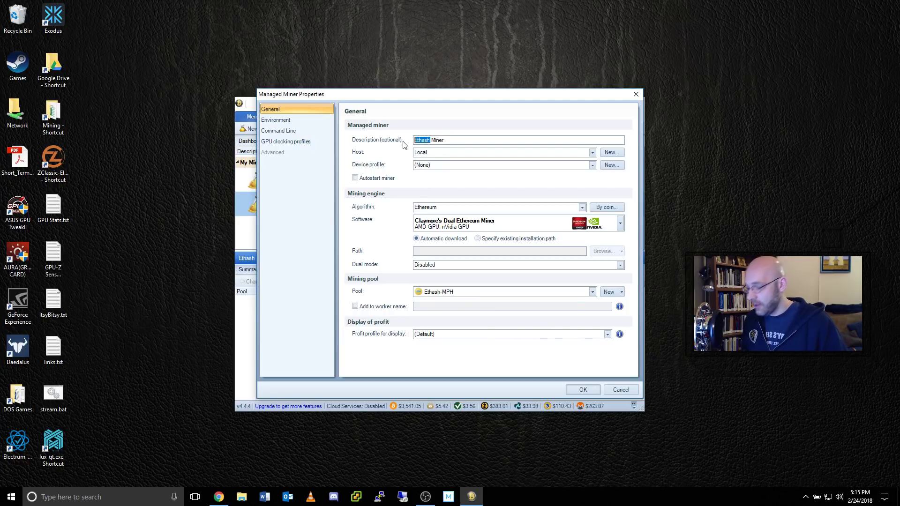
pyautogui.write('Equihash')
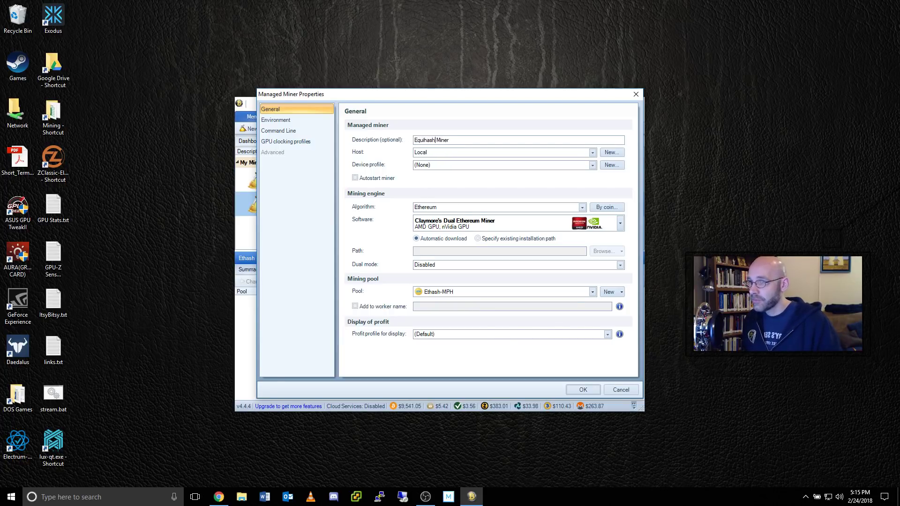
# - Set algorithm Equihash by coin Unspecified Equihash, with DSTM Zcash Cuda Miner software
pyautogui.click(582, 207)
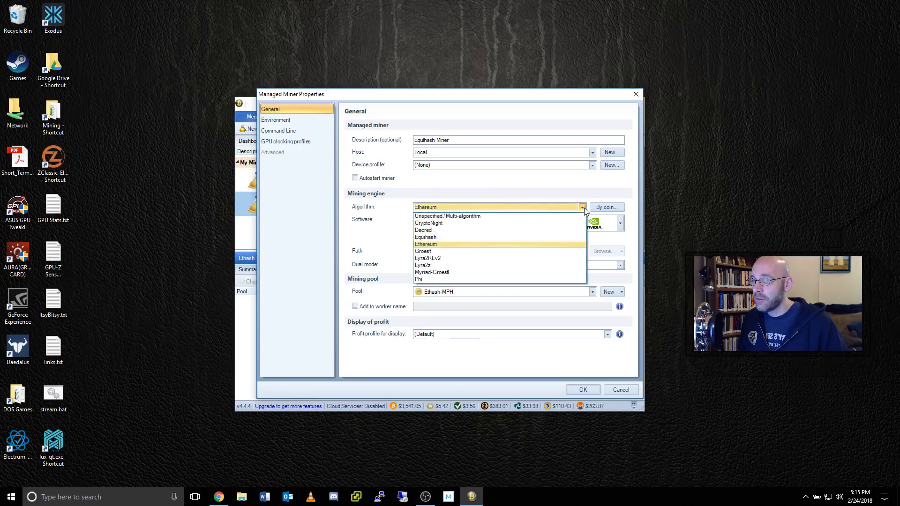
pyautogui.click(445, 238)
pyautogui.click(618, 207)
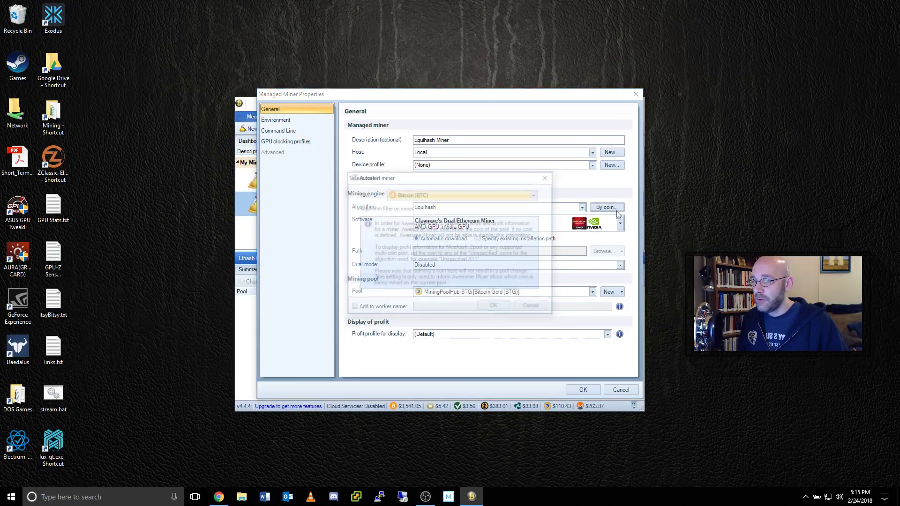
pyautogui.click(535, 194)
pyautogui.moveTo(536, 377); pyautogui.dragTo(541, 219)
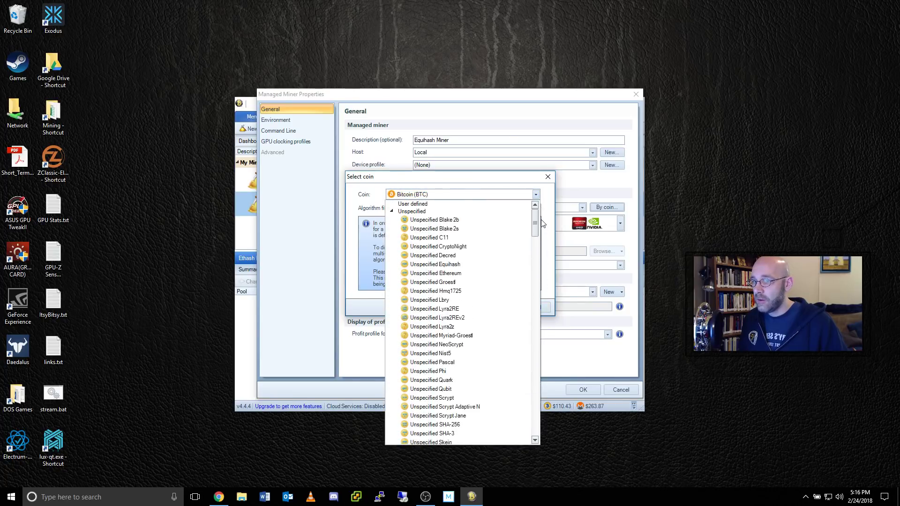
pyautogui.click(449, 266)
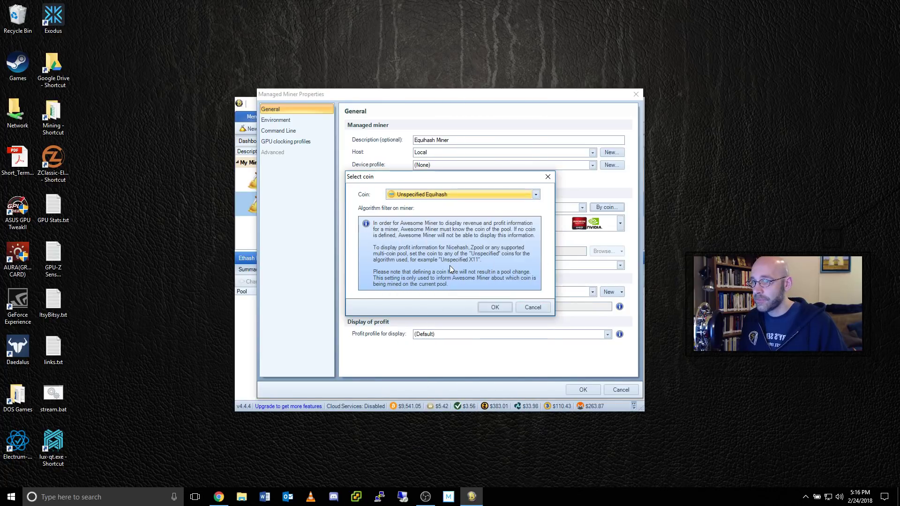
pyautogui.click(495, 308)
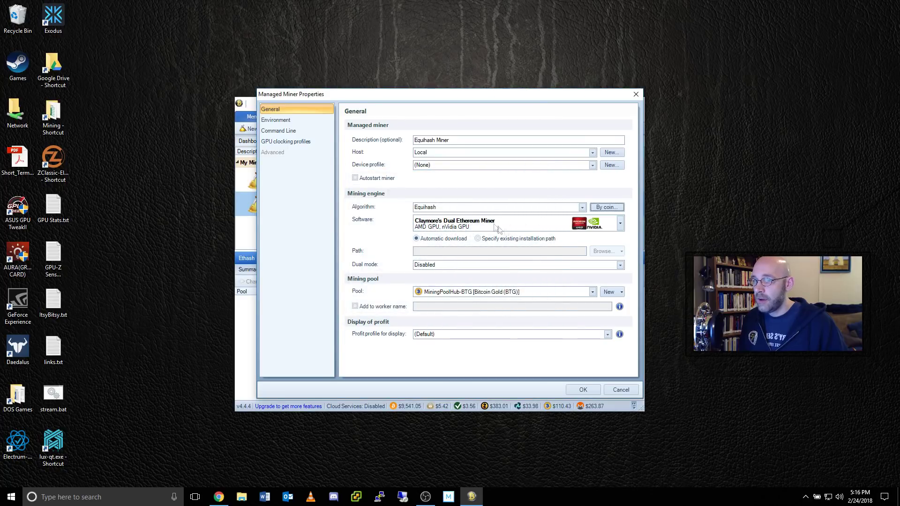
pyautogui.click(620, 224)
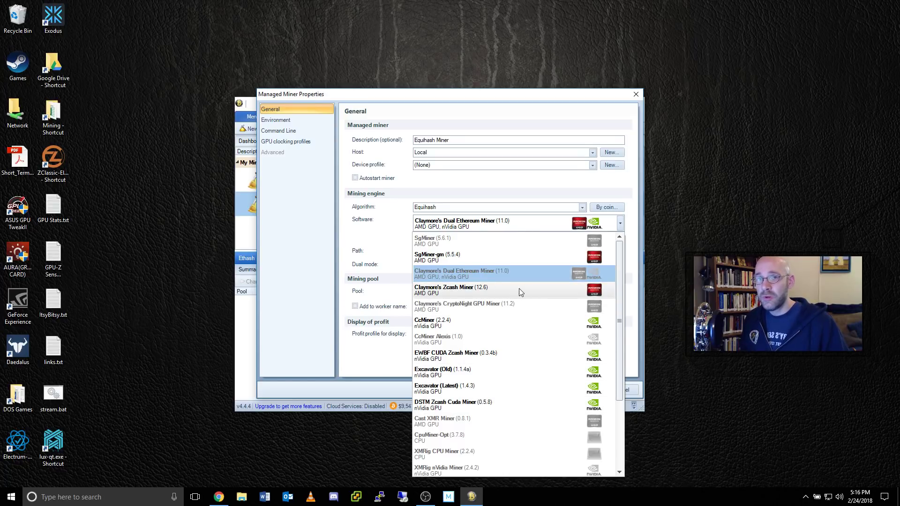
pyautogui.click(524, 402)
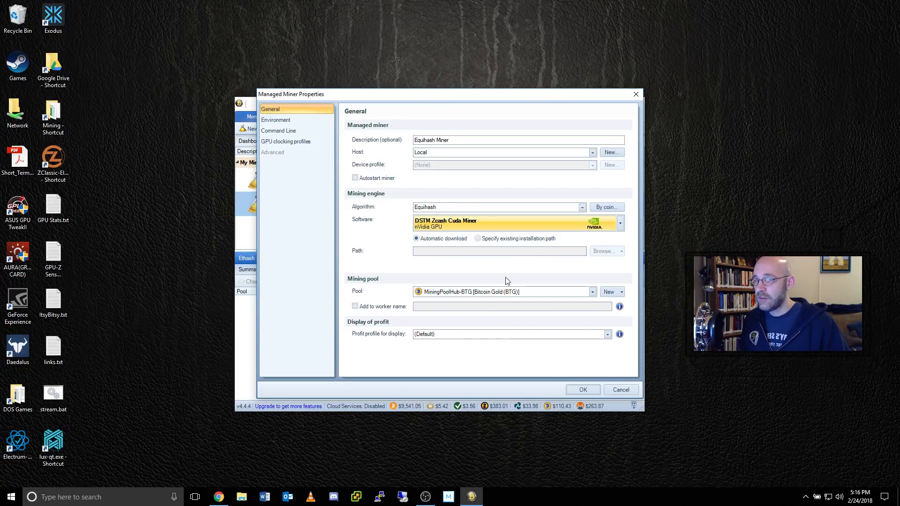
# - Create a new pool named Equihash-MPH, then return to Mining Pool Hub
pyautogui.click(608, 292)
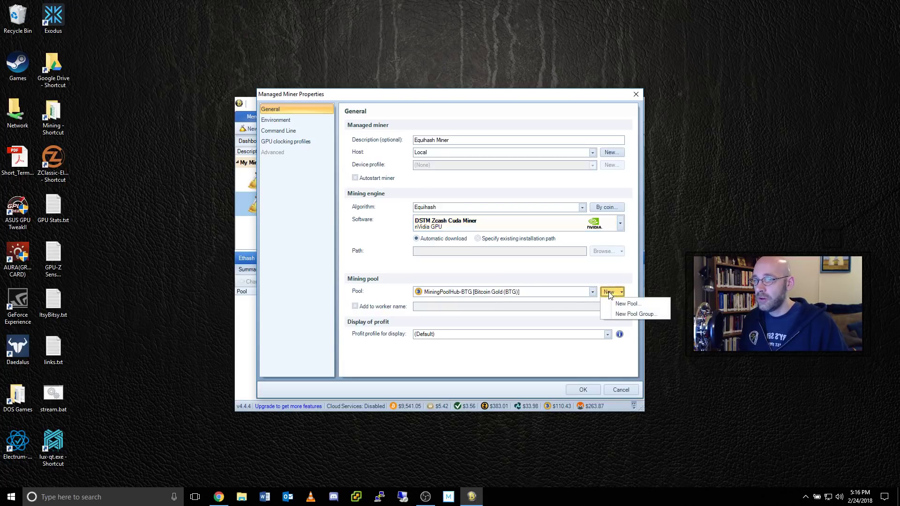
pyautogui.click(650, 304)
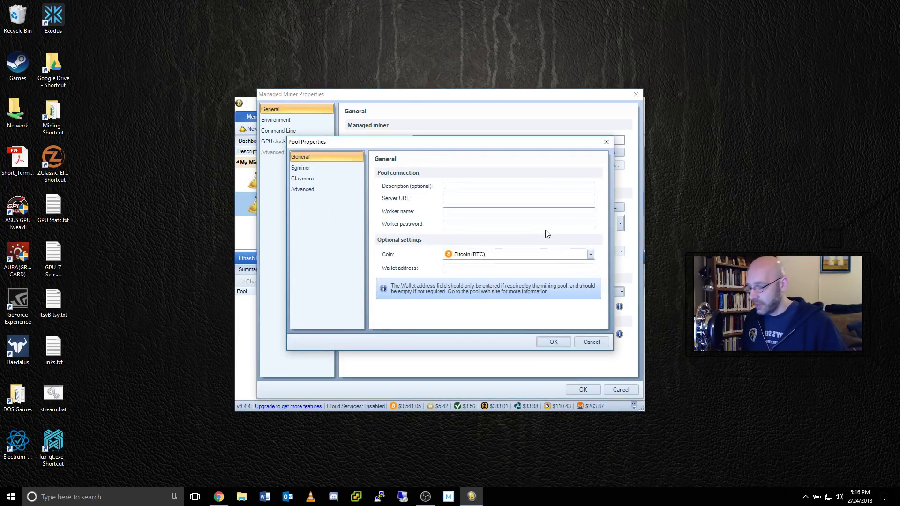
pyautogui.write('EDqui')
pyautogui.press('BackSpace')
pyautogui.press('BackSpace')
pyautogui.press('BackSpace')
pyautogui.press('BackSpace')
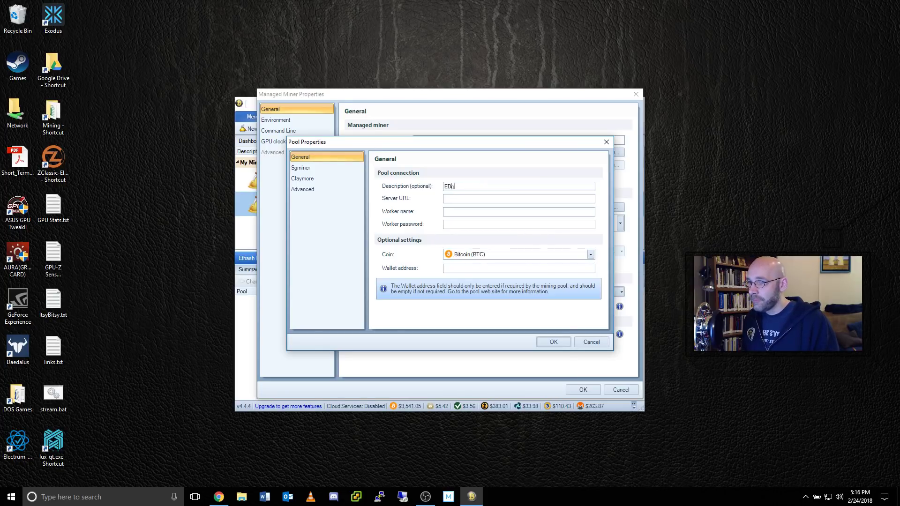
pyautogui.write('quihash-MPH')
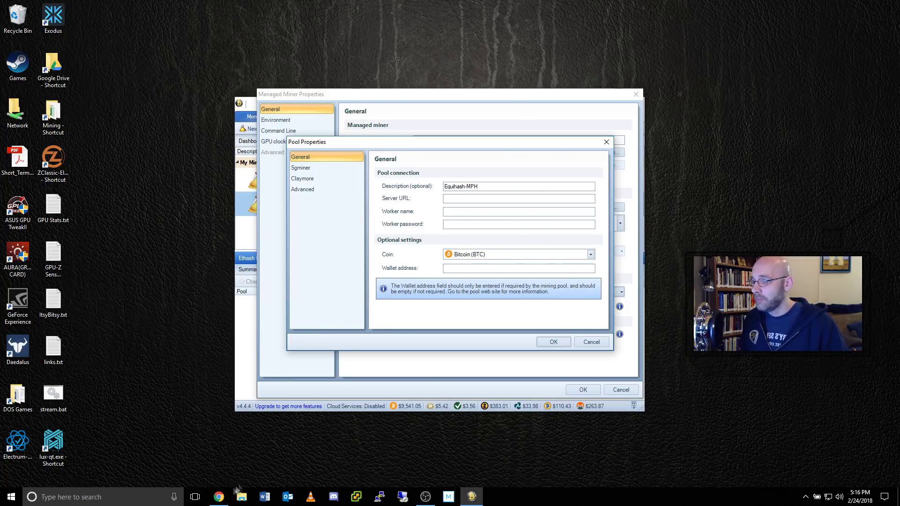
pyautogui.click(219, 496)
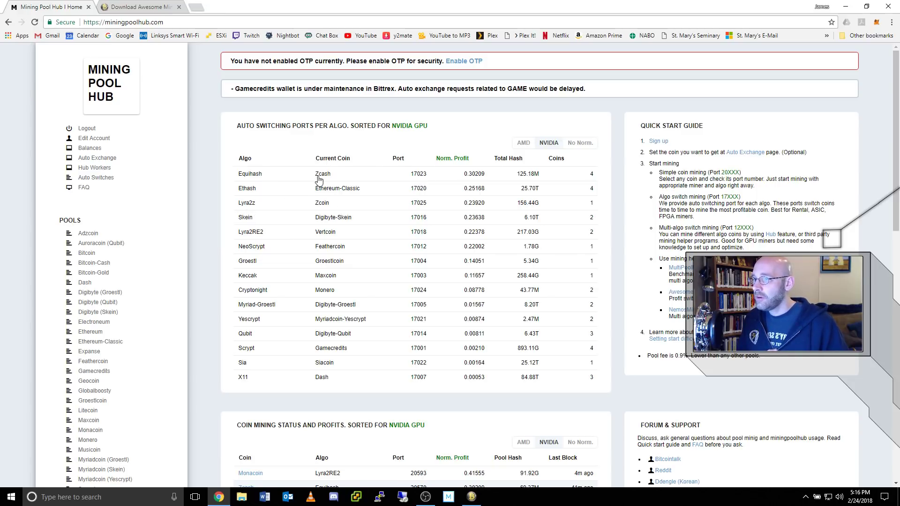
# - Copy the Zcash pool's U.S. us-east.equihash-hub server address
pyautogui.scroll(-4, 164, 275)
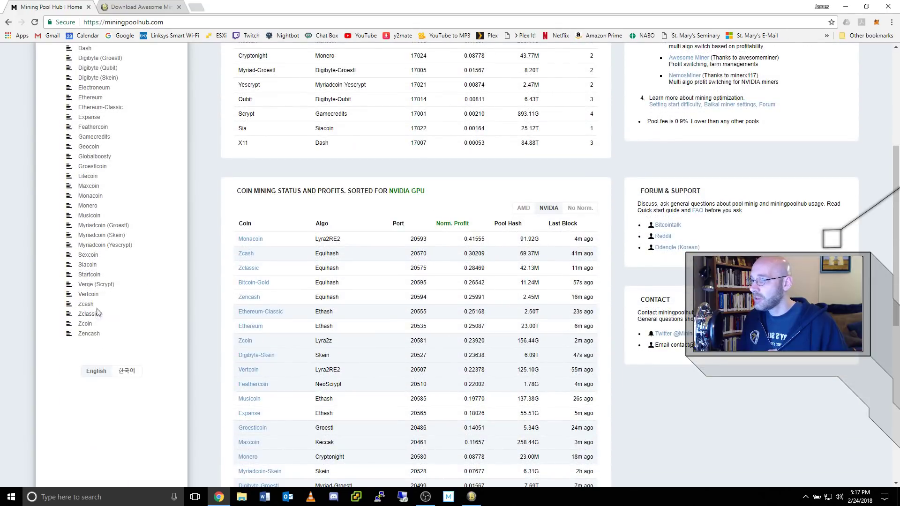
pyautogui.click(92, 307)
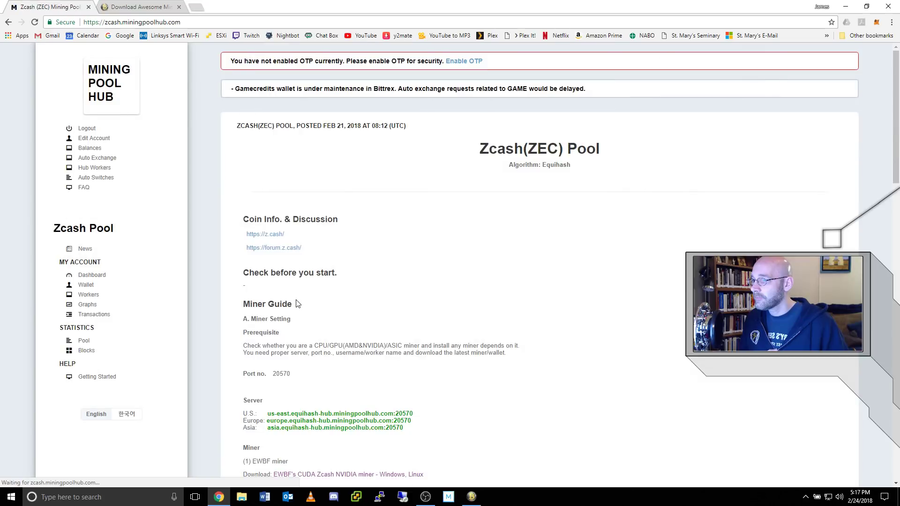
pyautogui.scroll(-2, 429, 323)
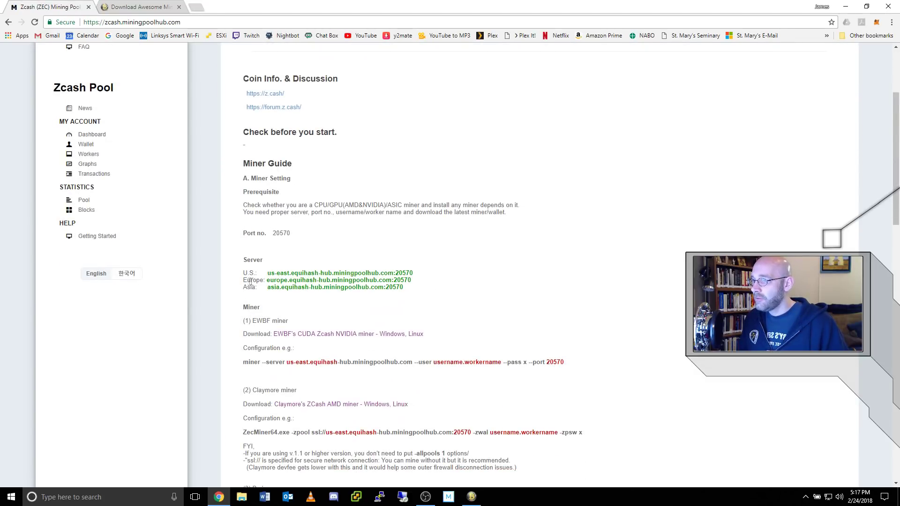
pyautogui.moveTo(268, 273); pyautogui.dragTo(396, 274)
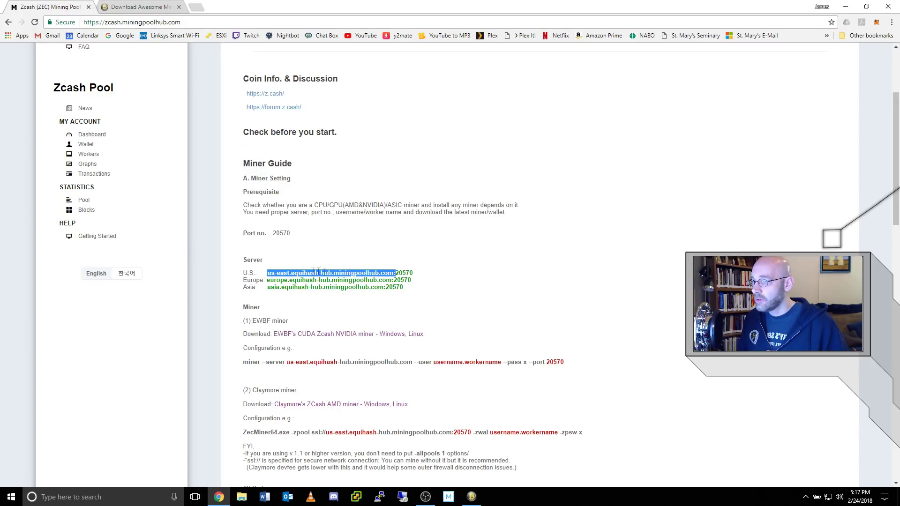
pyautogui.rightClick(382, 273)
pyautogui.click(410, 280)
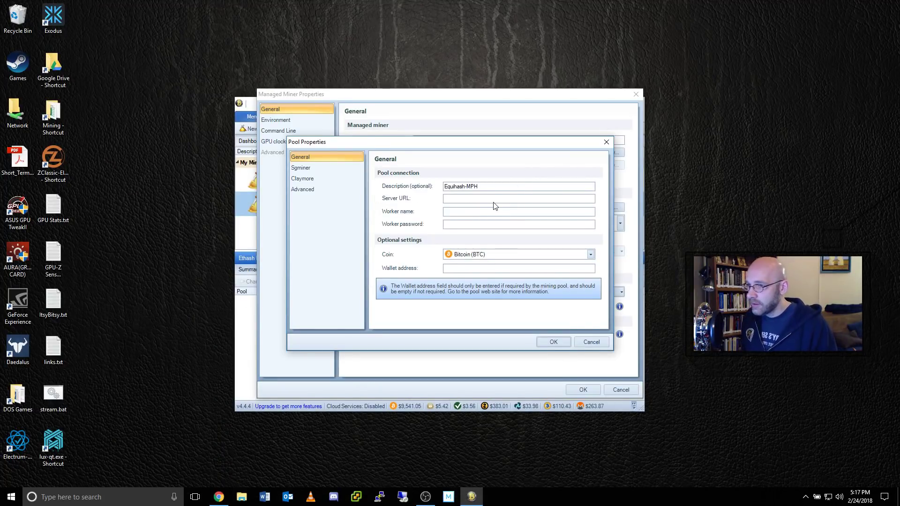
pyautogui.write('stratum+tcp:/')
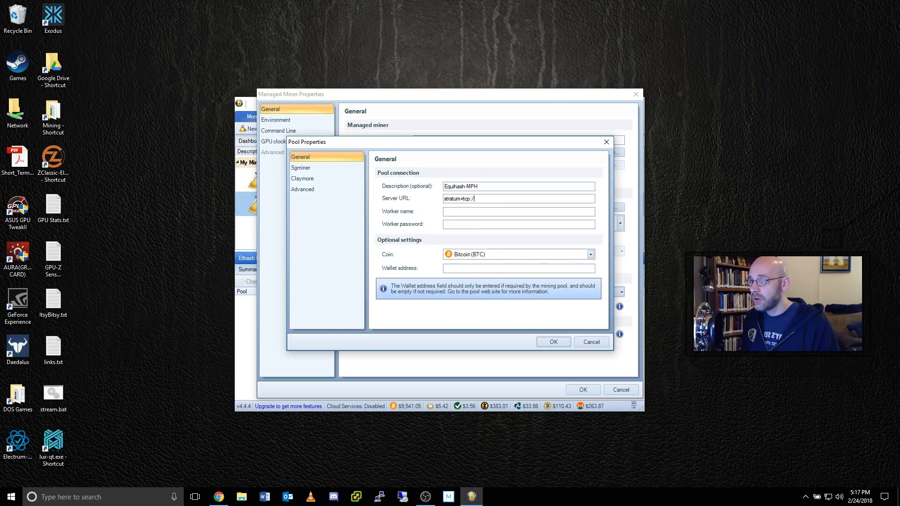
pyautogui.write('/')
pyautogui.hotkey('ctrl', 'v')
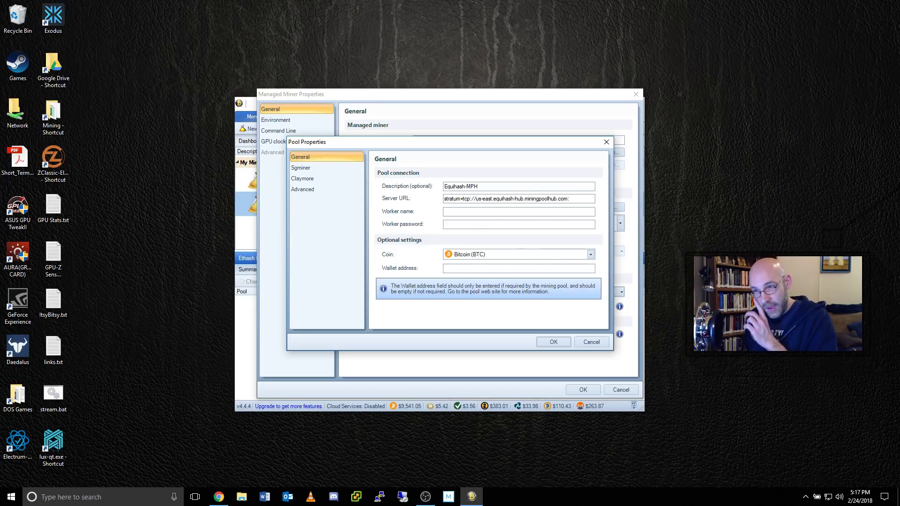
pyautogui.write('17023')
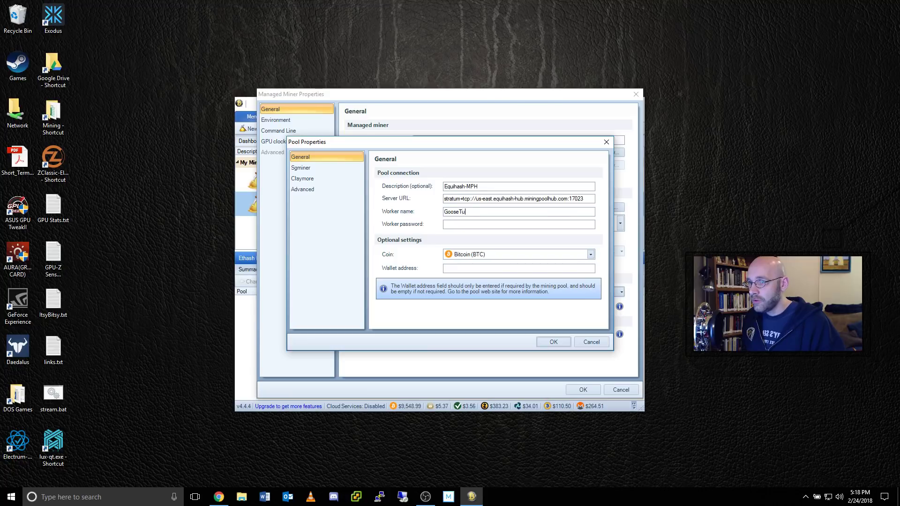
pyautogui.press('BackSpace')
pyautogui.press('BackSpace')
pyautogui.write('ech.Miner1')
pyautogui.press('Tab')
pyautogui.write('x')
# - Set the pool coin to Unspecified Equihash and copy the worker name into Wallet address
pyautogui.click(590, 254)
pyautogui.moveTo(591, 448); pyautogui.dragTo(604, 289)
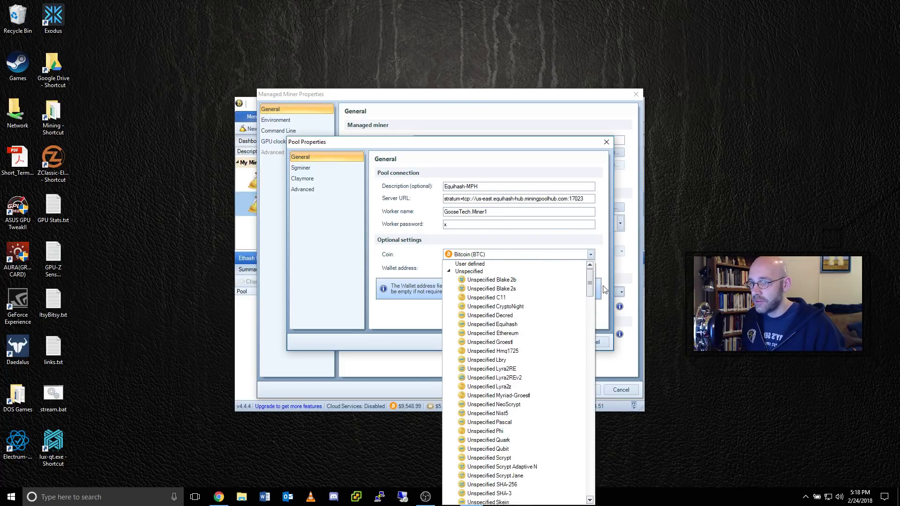
pyautogui.click(492, 324)
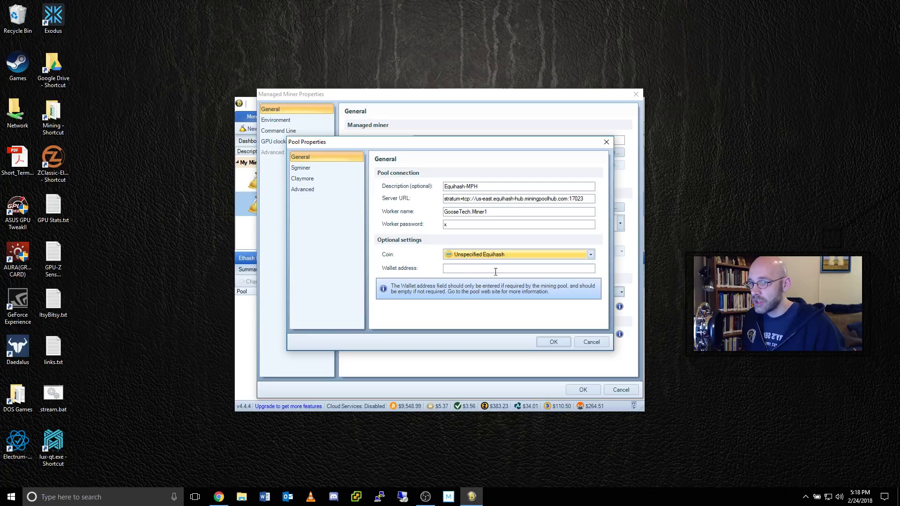
pyautogui.click(495, 271)
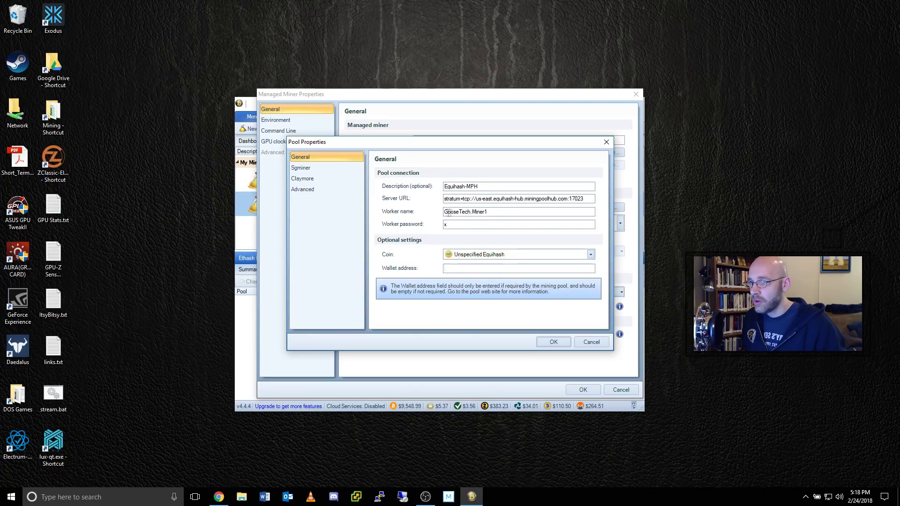
pyautogui.moveTo(490, 212); pyautogui.dragTo(407, 215)
pyautogui.hotkey('ctrl', 'c')
pyautogui.click(465, 268)
pyautogui.hotkey('ctrl', 'v')
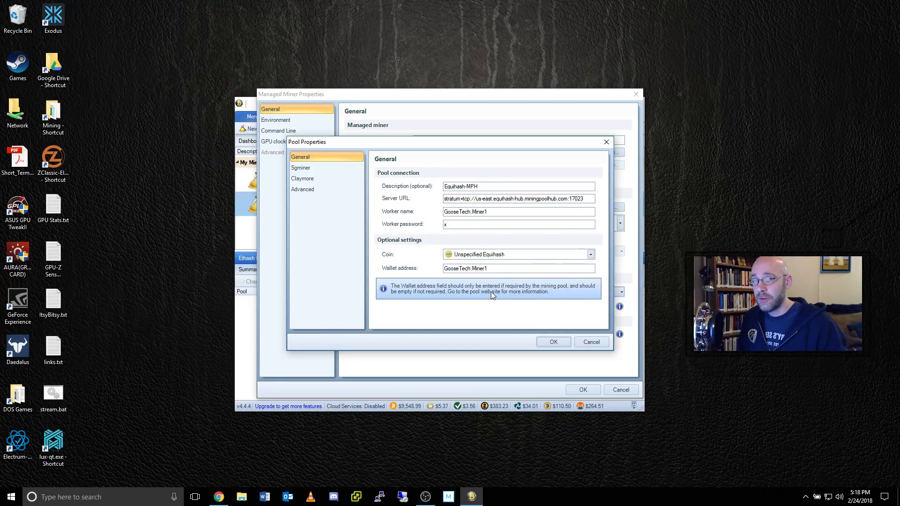
# - Save the Equihash-MPH pool and Equihash Miner, then test-run the miner
pyautogui.click(554, 342)
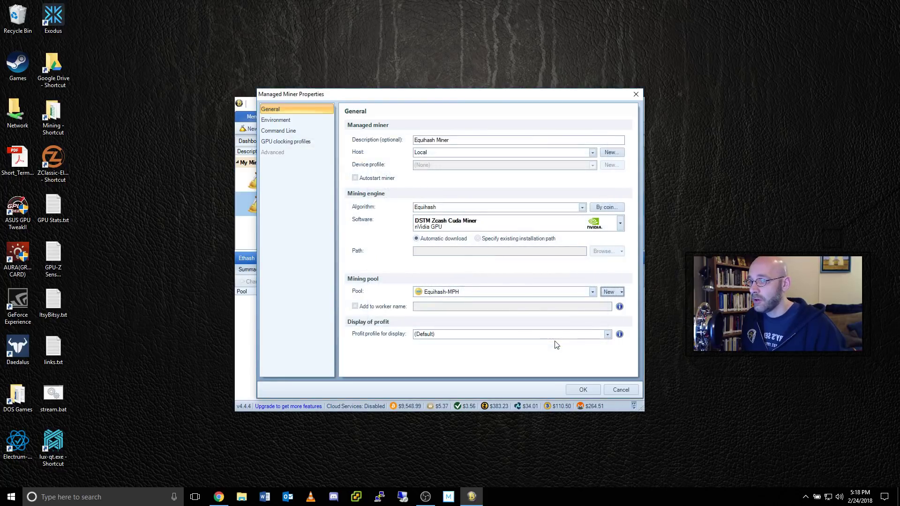
pyautogui.click(588, 390)
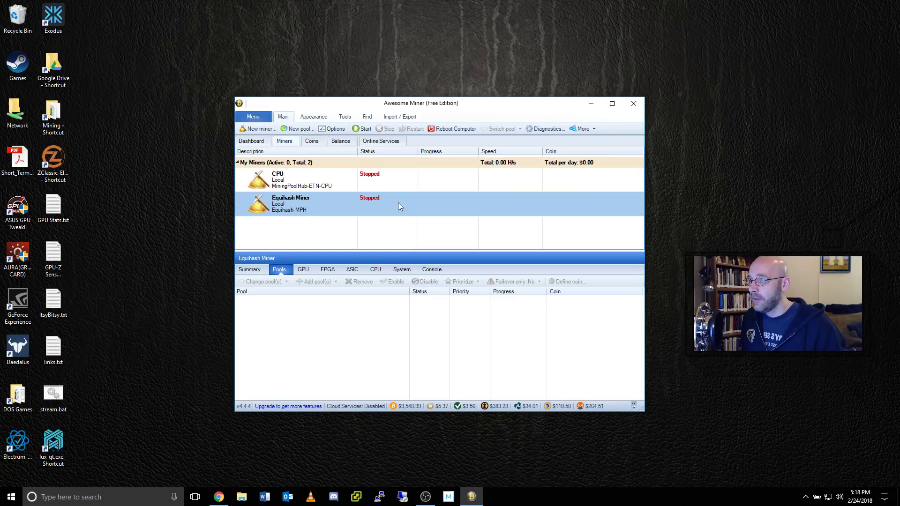
pyautogui.click(367, 130)
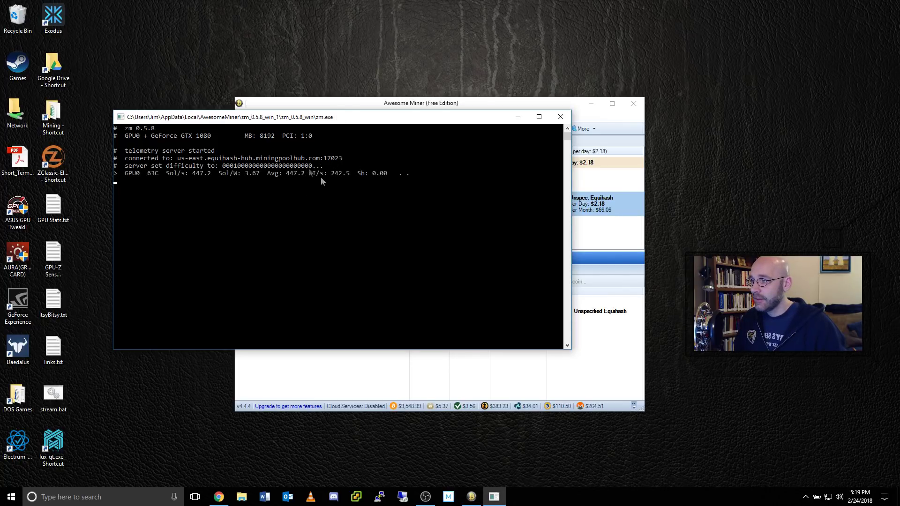
pyautogui.click(615, 207)
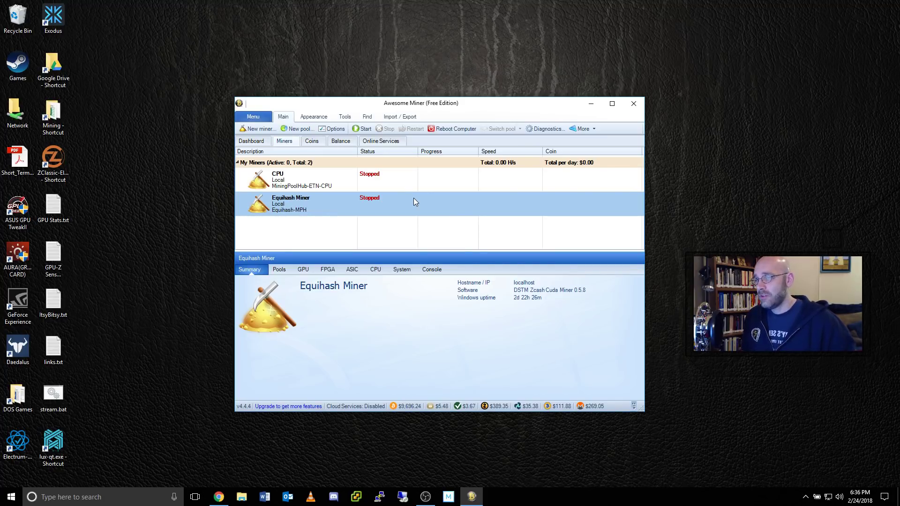
# - Convert the Equihash Miner to a Managed Profit Miner, then remove it and confirm
pyautogui.rightClick(386, 201)
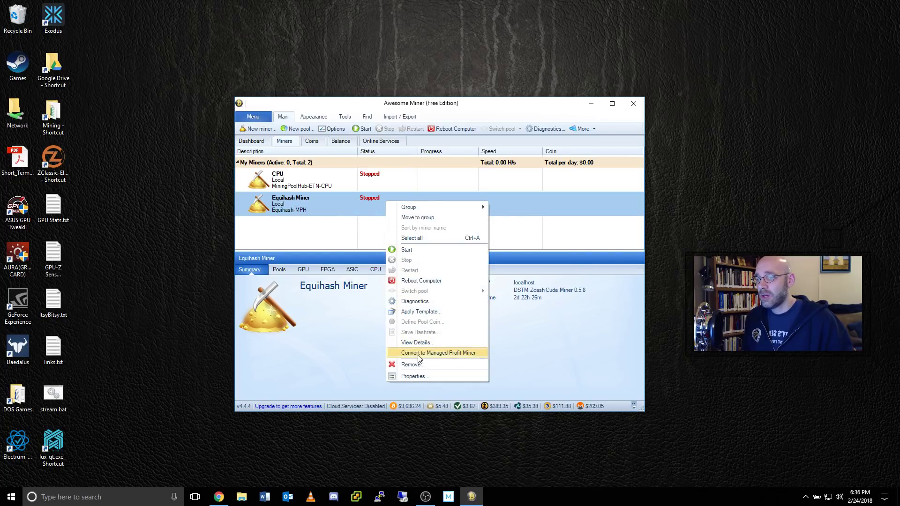
pyautogui.click(463, 353)
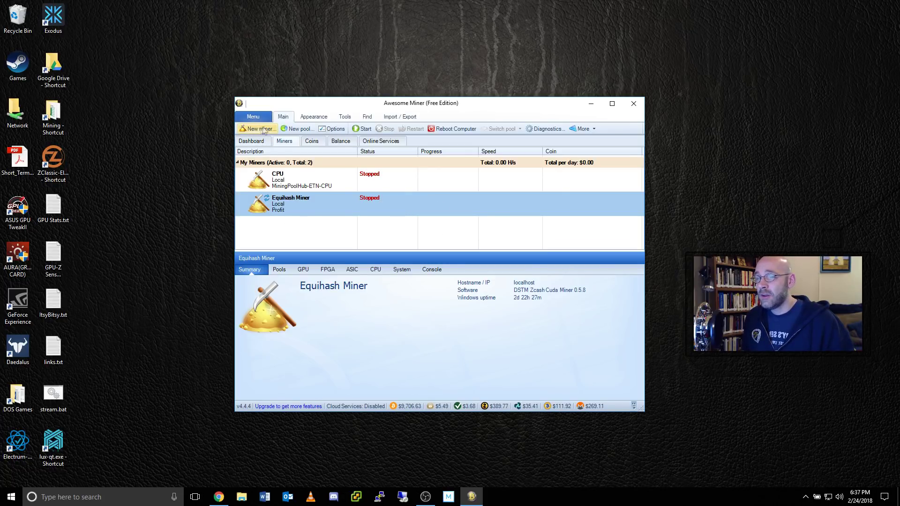
pyautogui.rightClick(405, 200)
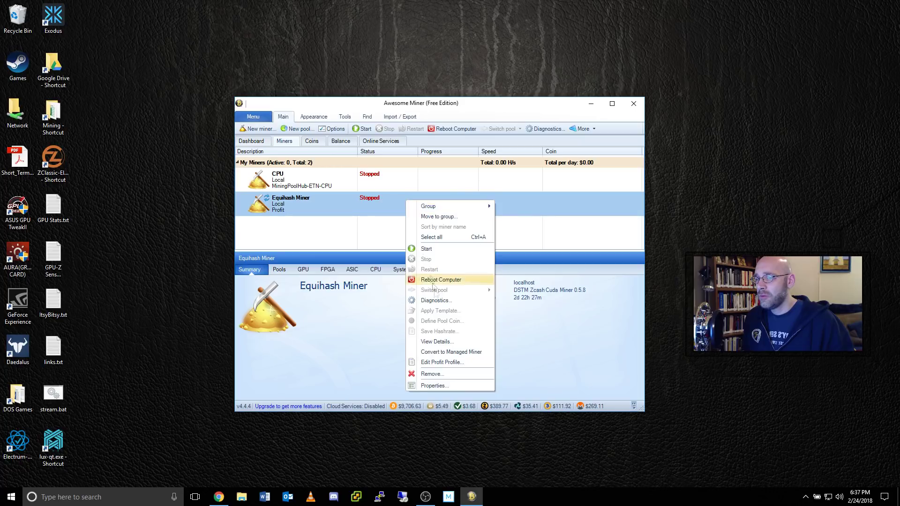
pyautogui.click(451, 375)
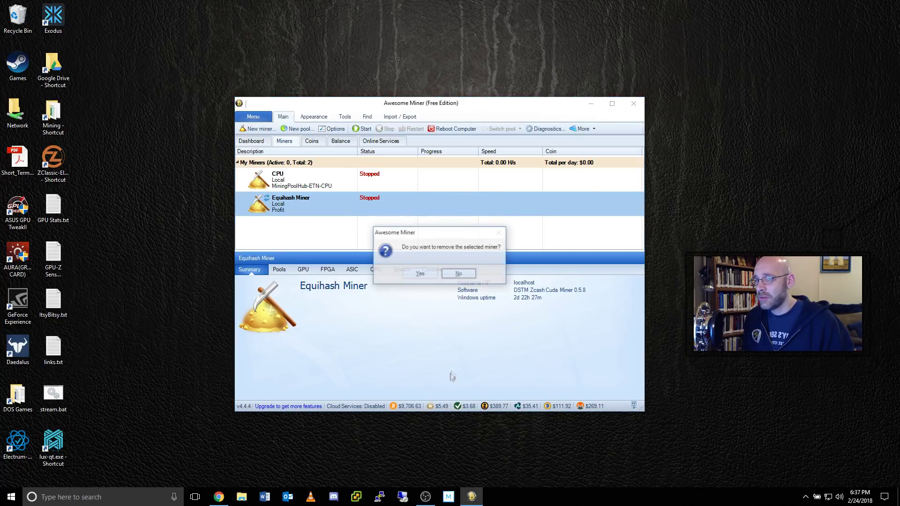
pyautogui.click(427, 272)
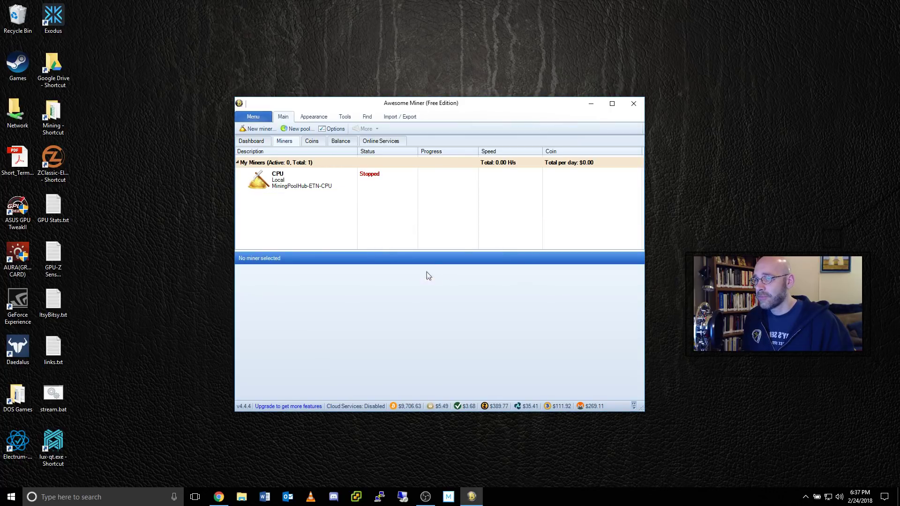
# - Add a local Managed Profit Miner 'Multi-Algo-Profit-Swtiching-MPH' using the nVidia GPU profile
pyautogui.click(259, 129)
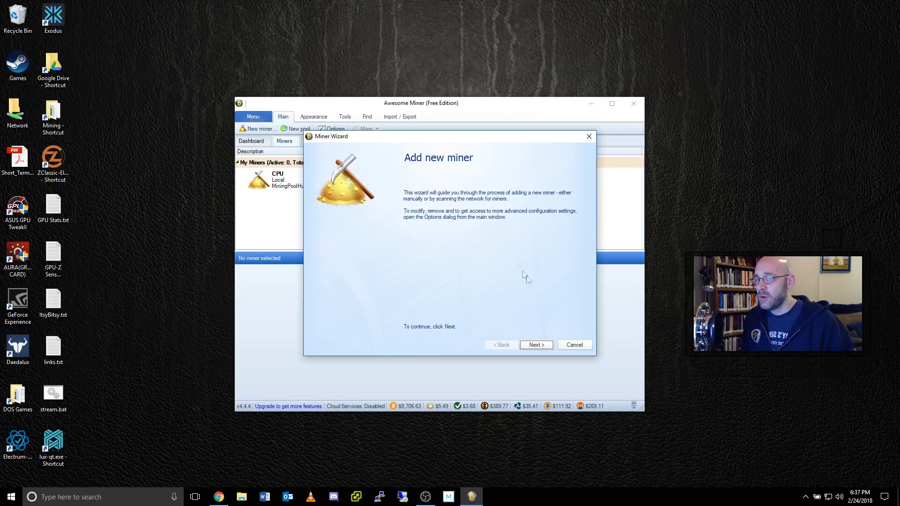
pyautogui.click(541, 350)
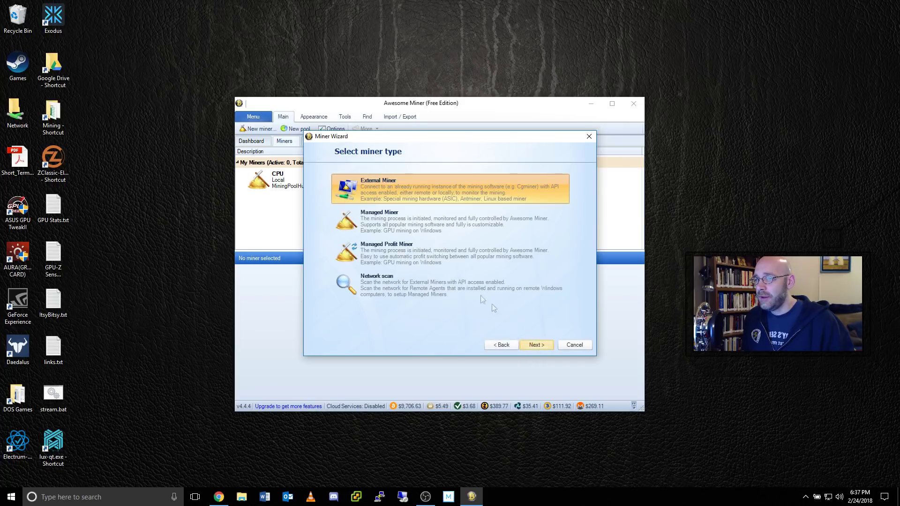
pyautogui.click(374, 251)
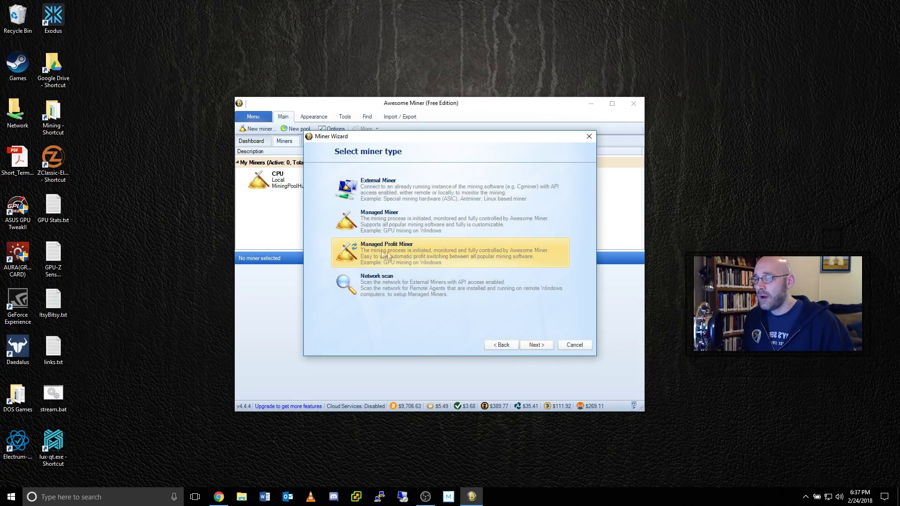
pyautogui.click(537, 344)
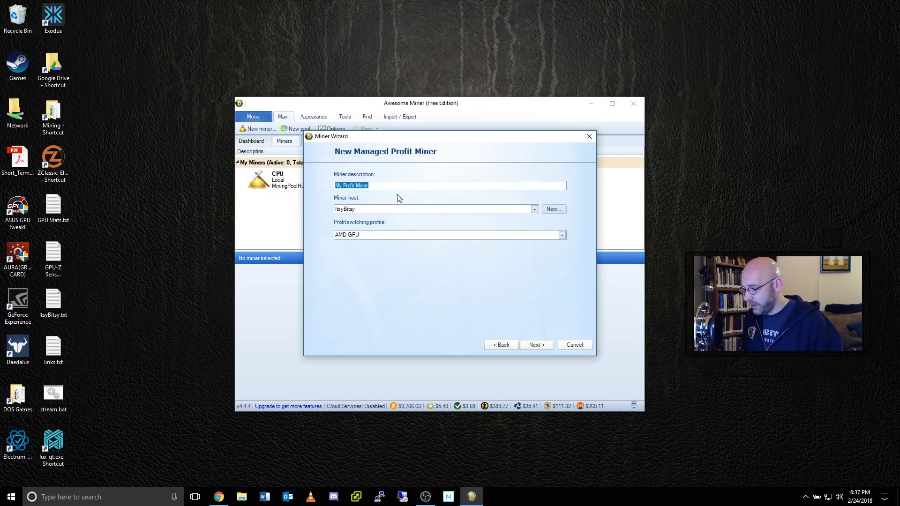
pyautogui.write('Multi-Algo-Profit-Swtiching-MPH')
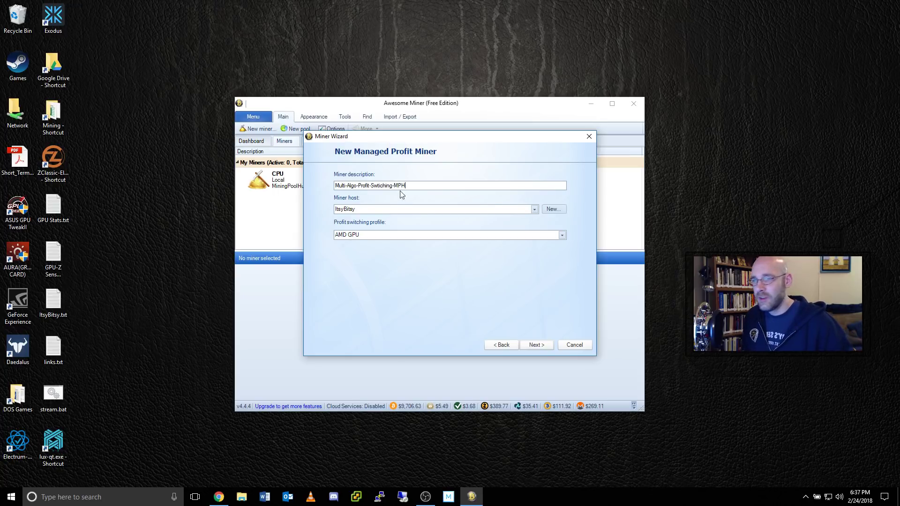
pyautogui.click(534, 210)
pyautogui.click(356, 227)
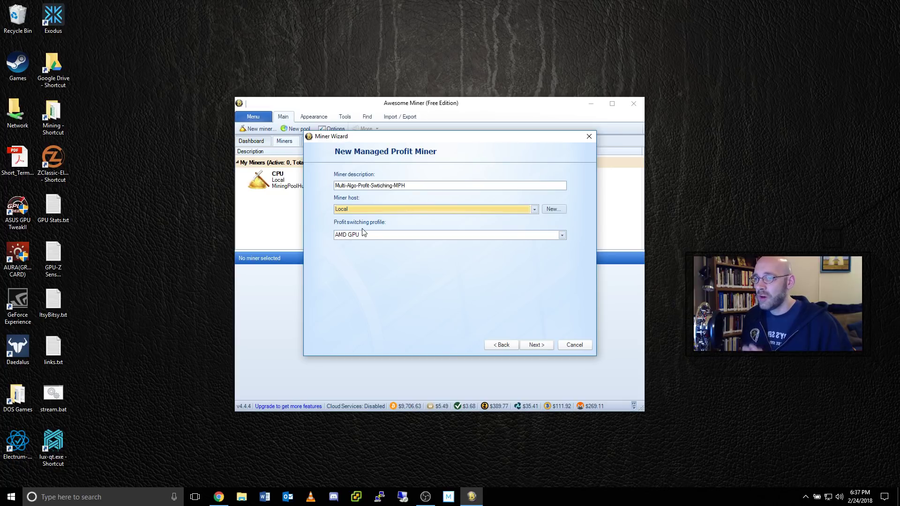
pyautogui.click(562, 235)
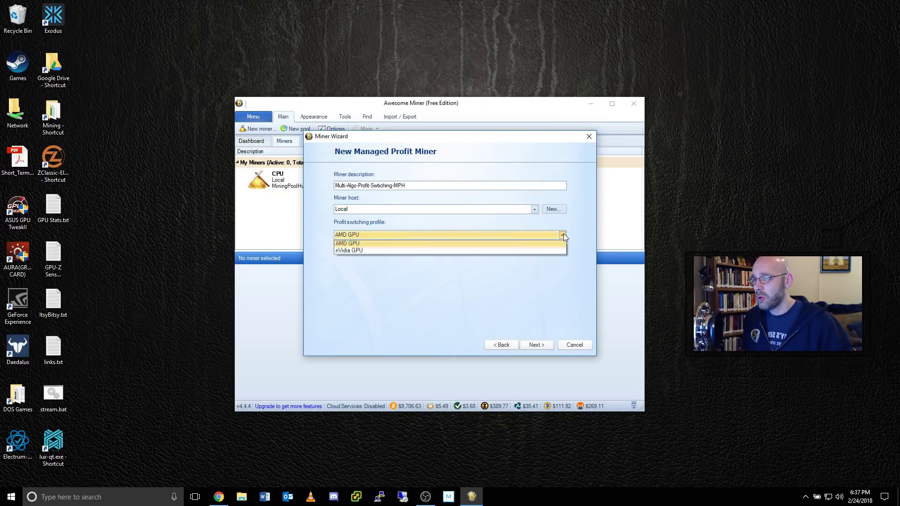
pyautogui.click(340, 250)
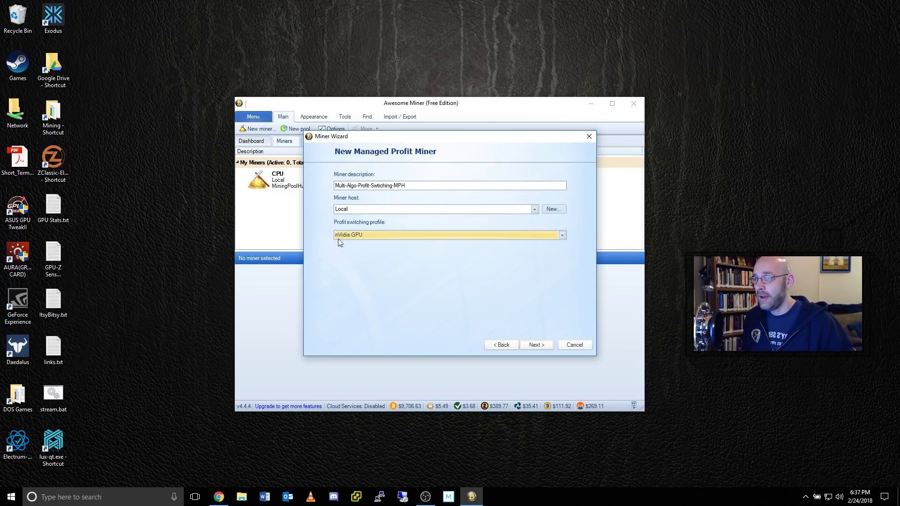
pyautogui.click(541, 343)
pyautogui.click(543, 343)
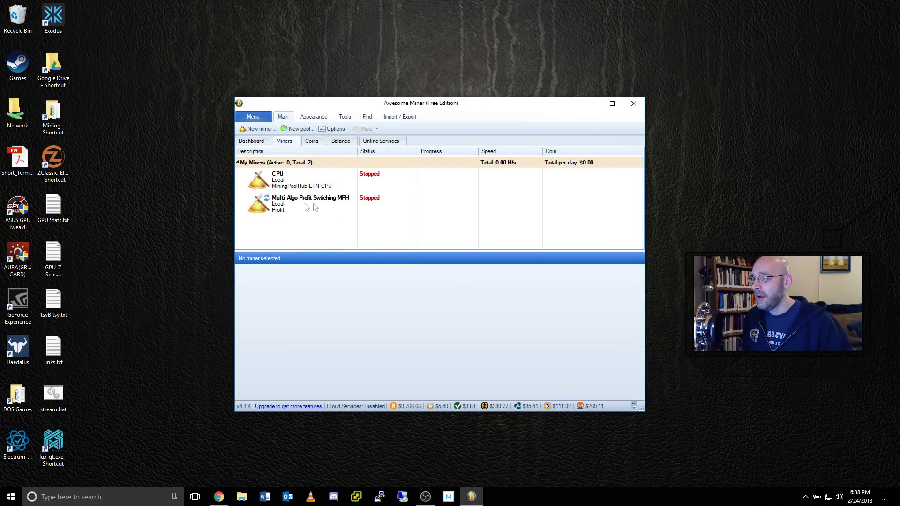
# - Open Benchmark for the new Multi-Algo miner and select all ten algorithms
pyautogui.click(310, 205)
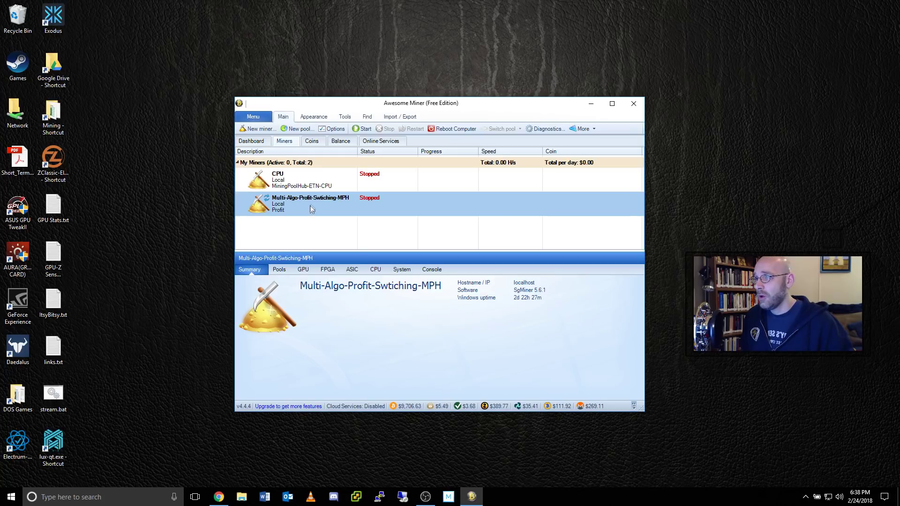
pyautogui.click(344, 117)
pyautogui.click(421, 127)
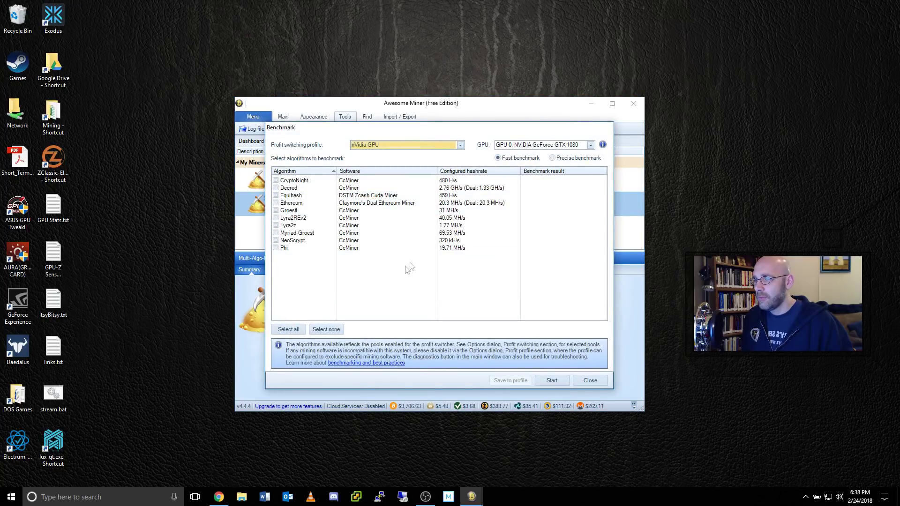
pyautogui.click(288, 329)
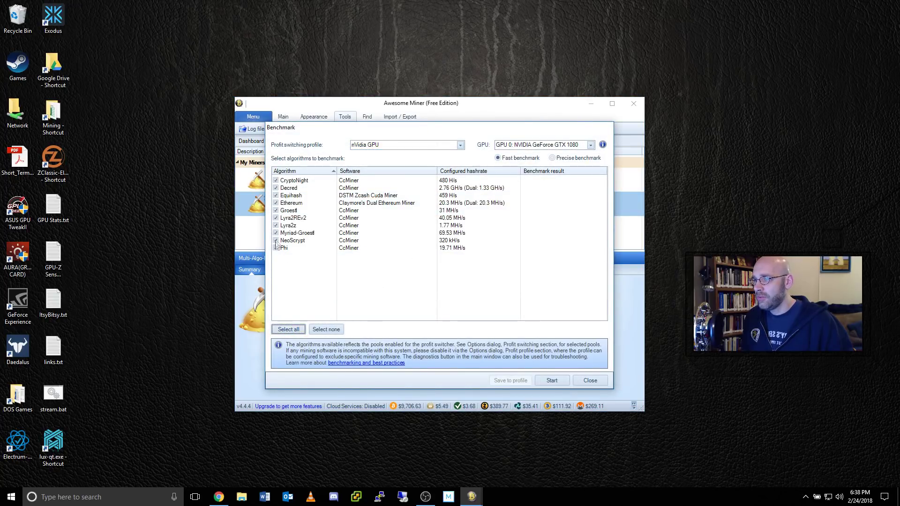
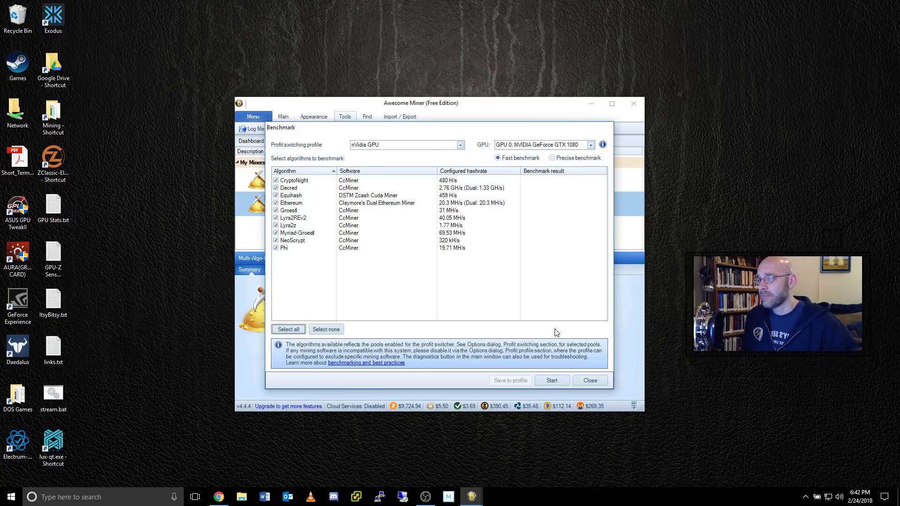
# - Close the Benchmark window and return to the Main miner list showing both stopped miners
pyautogui.click(592, 383)
pyautogui.click(282, 117)
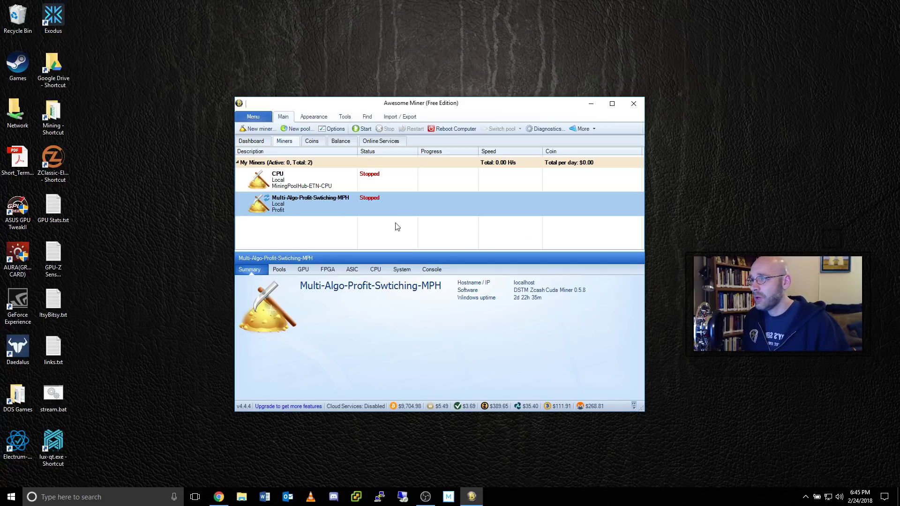
# - Open Options on the Profit Switching page with managed profit switching enabled
pyautogui.click(333, 128)
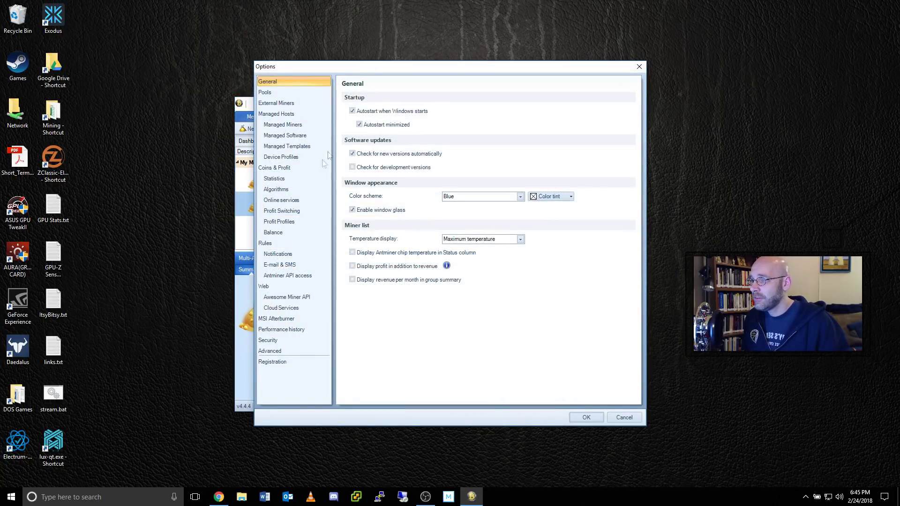
pyautogui.click(284, 212)
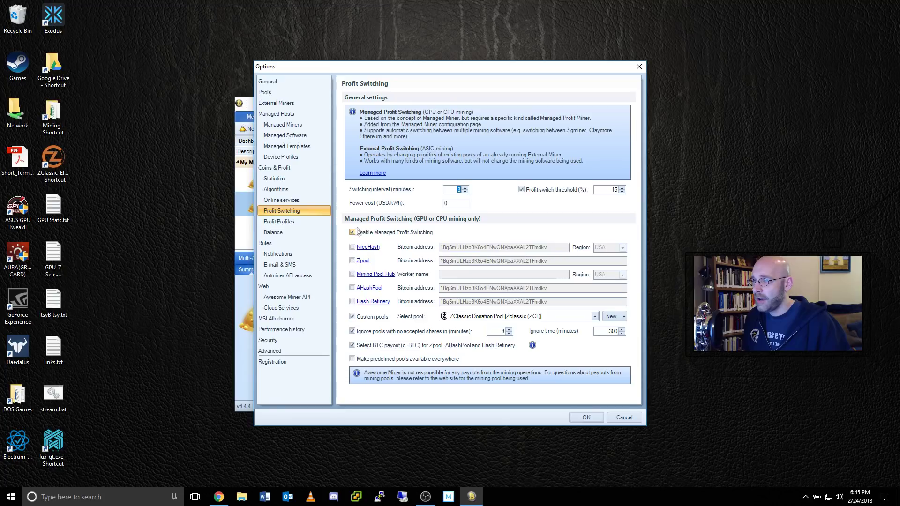
# - Turn off Custom pools and enable Mining Pool Hub with a worker name and region USA
pyautogui.click(352, 316)
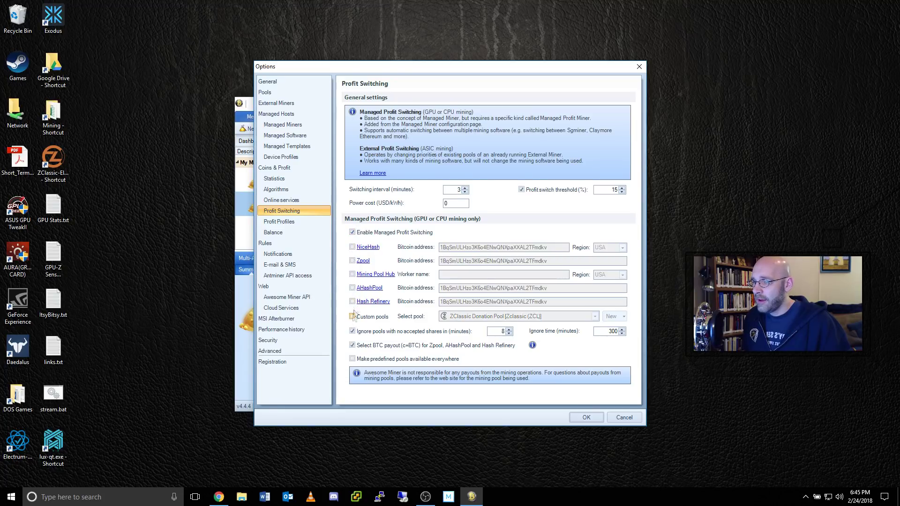
pyautogui.click(352, 274)
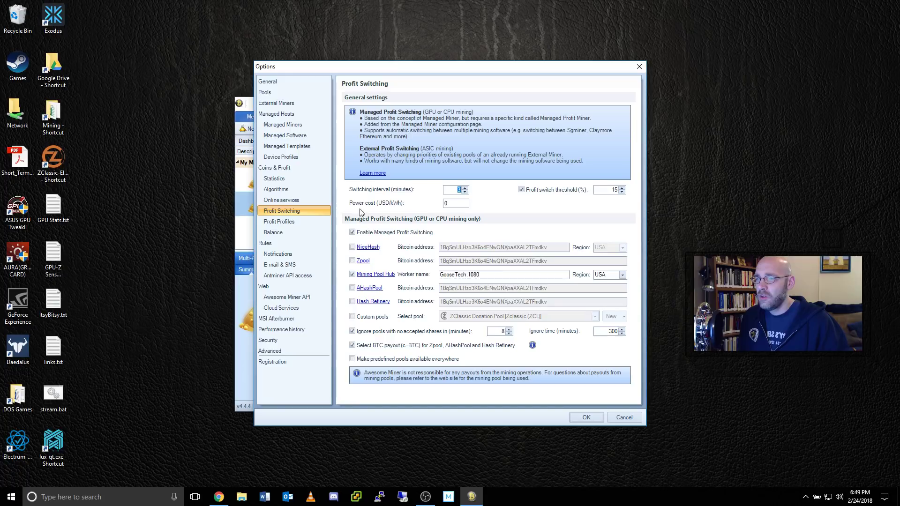
pyautogui.press('Tab')
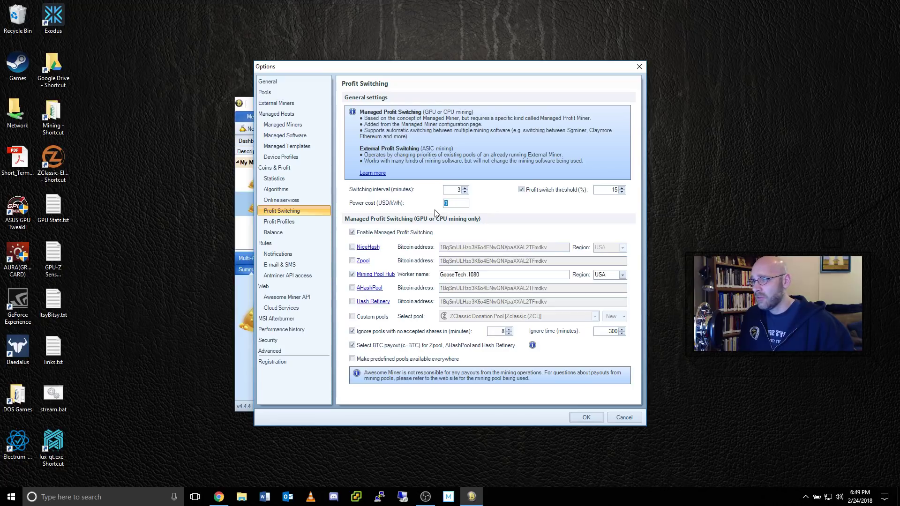
# - Replace the 0 power cost with .11 USD/kWh
pyautogui.press('BackSpace')
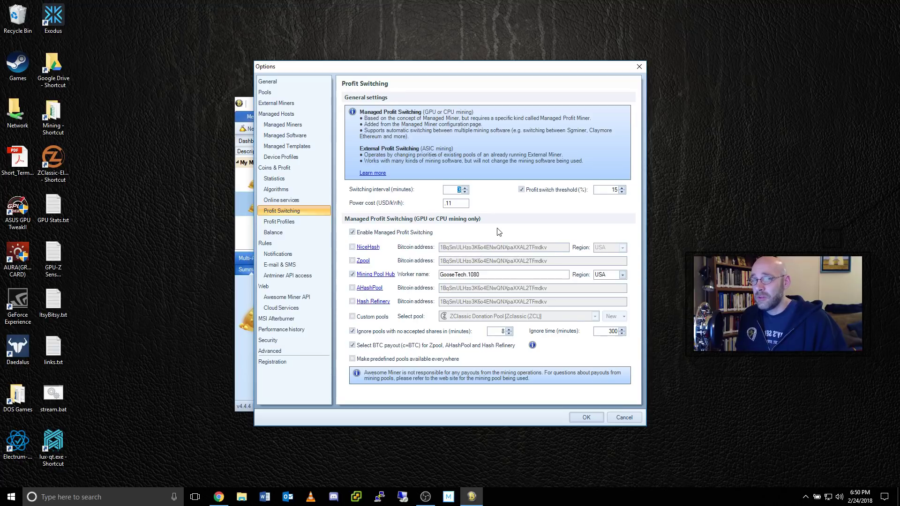
# - Show the Algorithms page and review each algorithm's hash rate and 0 W power
pyautogui.click(280, 190)
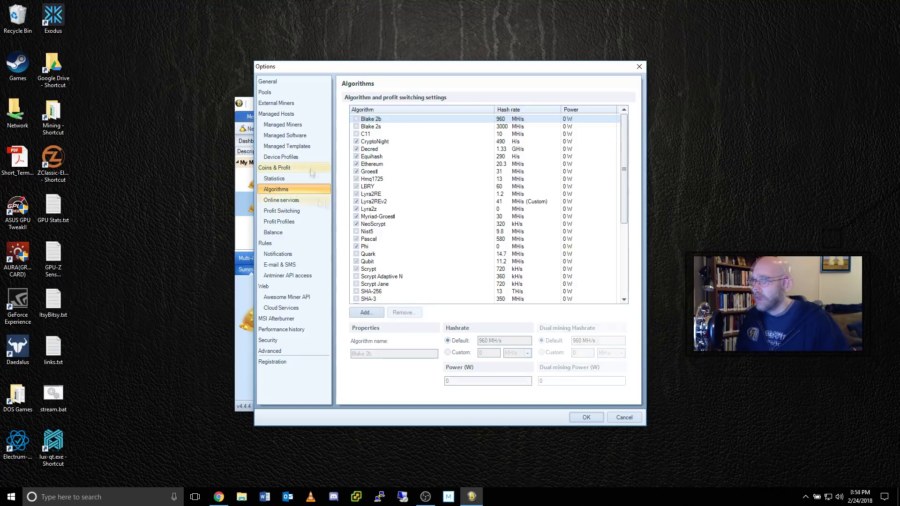
pyautogui.scroll(-2, 380, 172)
pyautogui.scroll(-4, 380, 172)
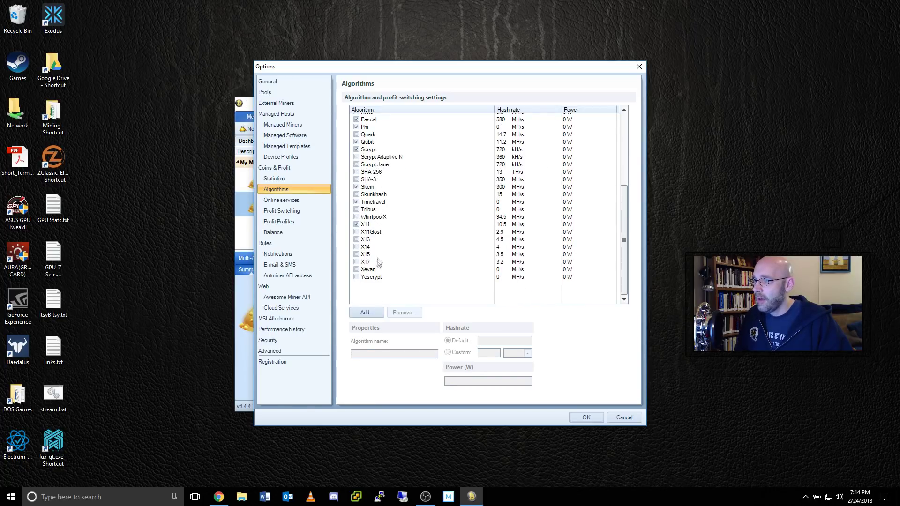
pyautogui.scroll(5, 380, 257)
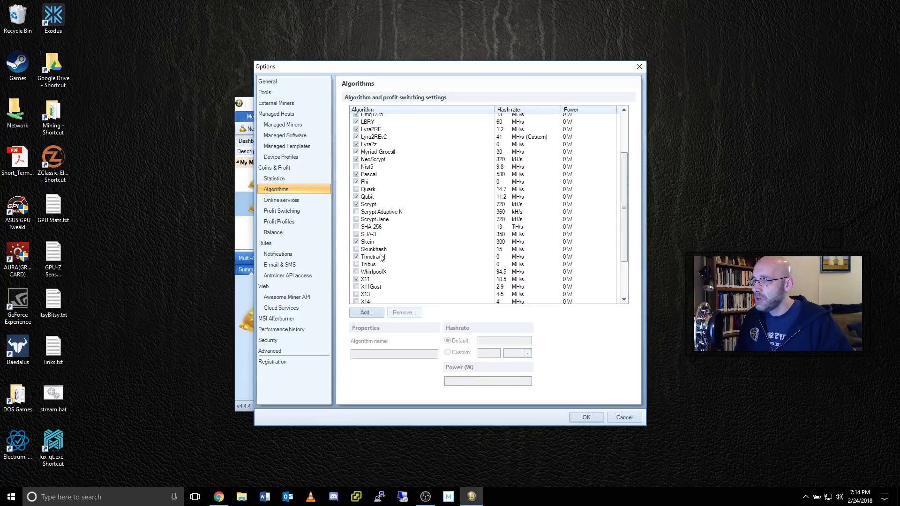
pyautogui.scroll(2, 380, 252)
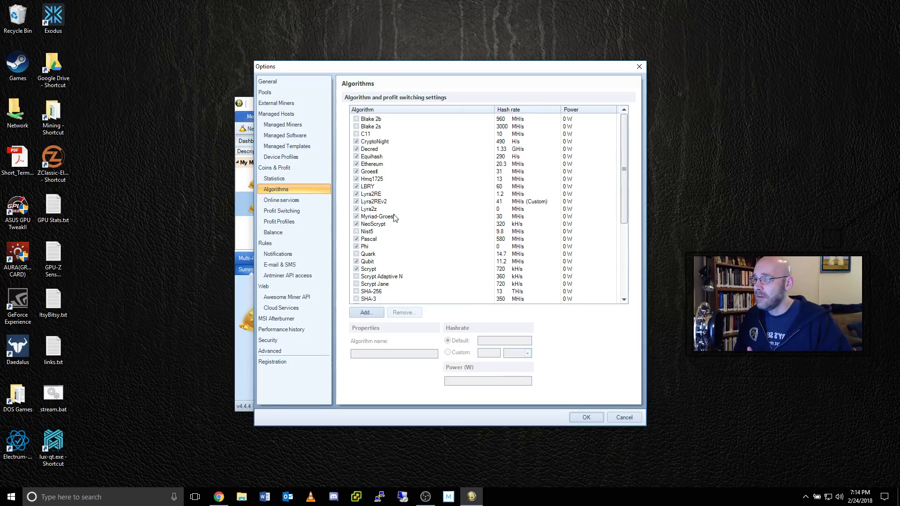
pyautogui.scroll(-2, 395, 218)
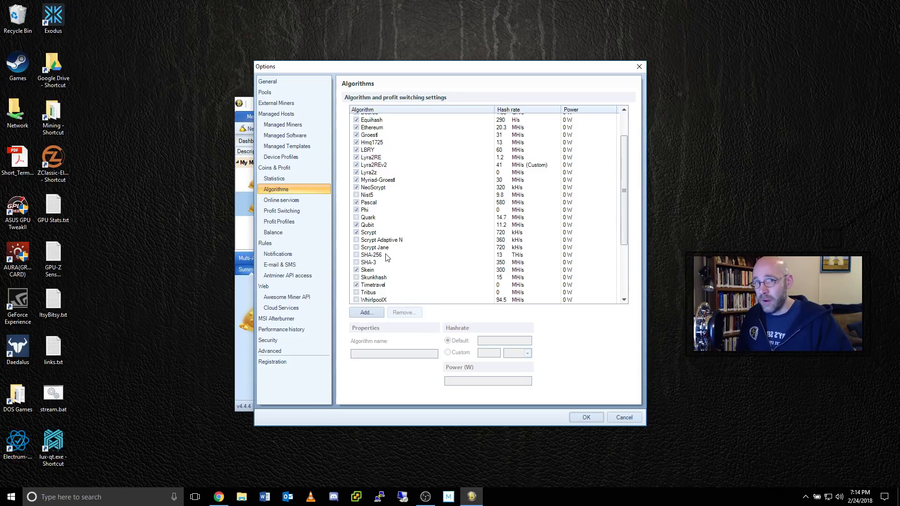
pyautogui.scroll(-2, 386, 257)
pyautogui.scroll(-2, 386, 257)
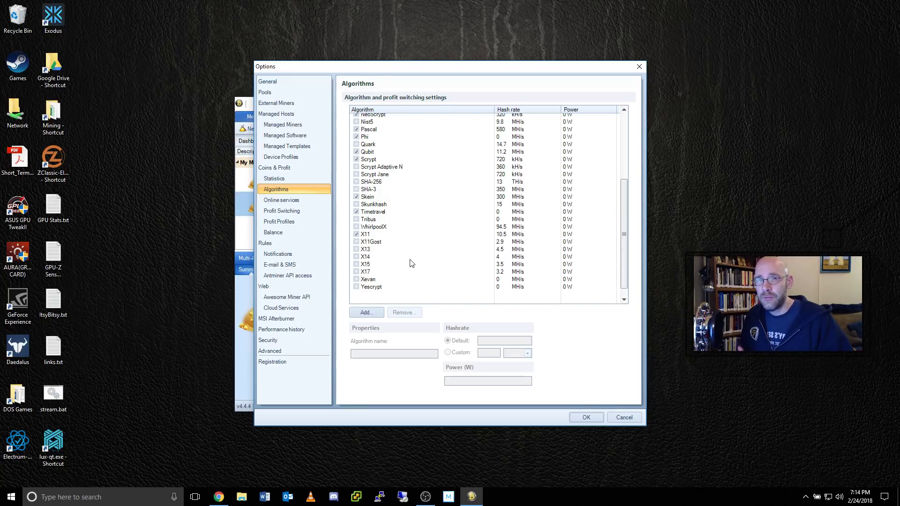
pyautogui.scroll(5, 416, 266)
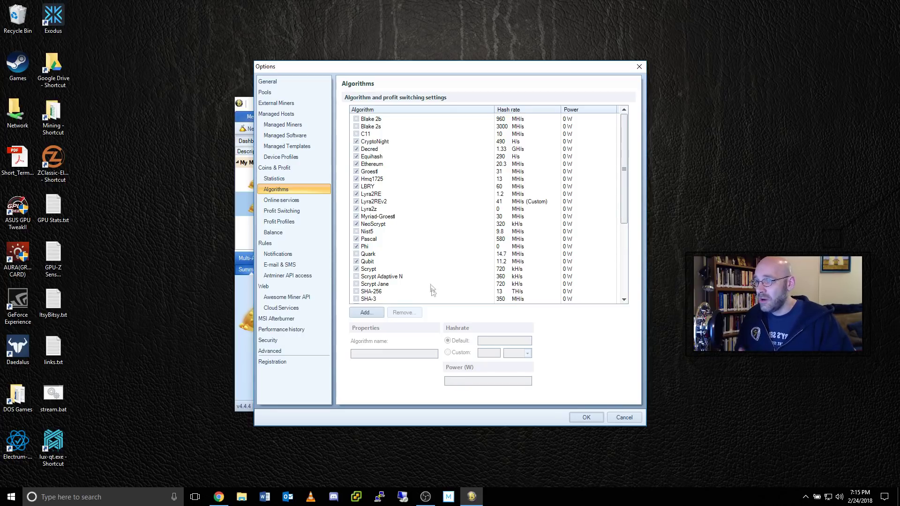
# - Check the Mining Pool Hub page, then inspect the Hmq1725 and LBRY algorithm entries
pyautogui.click(218, 497)
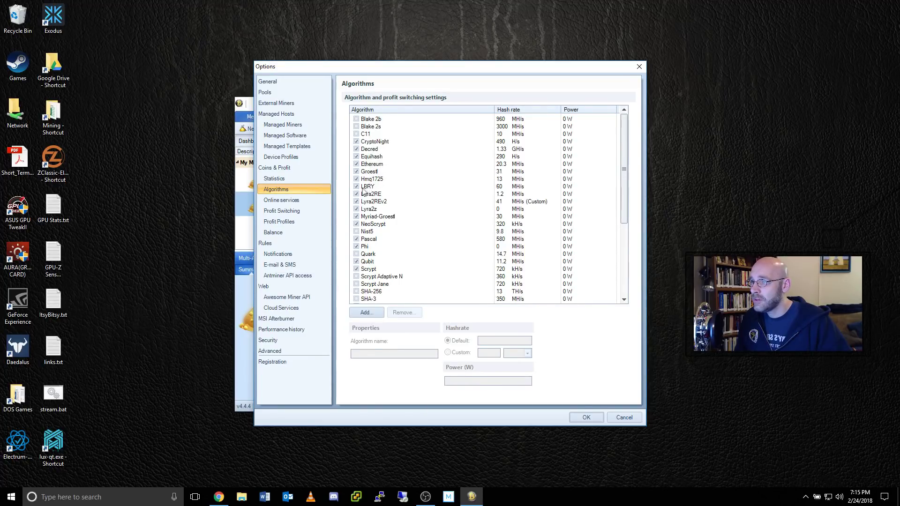
pyautogui.click(373, 178)
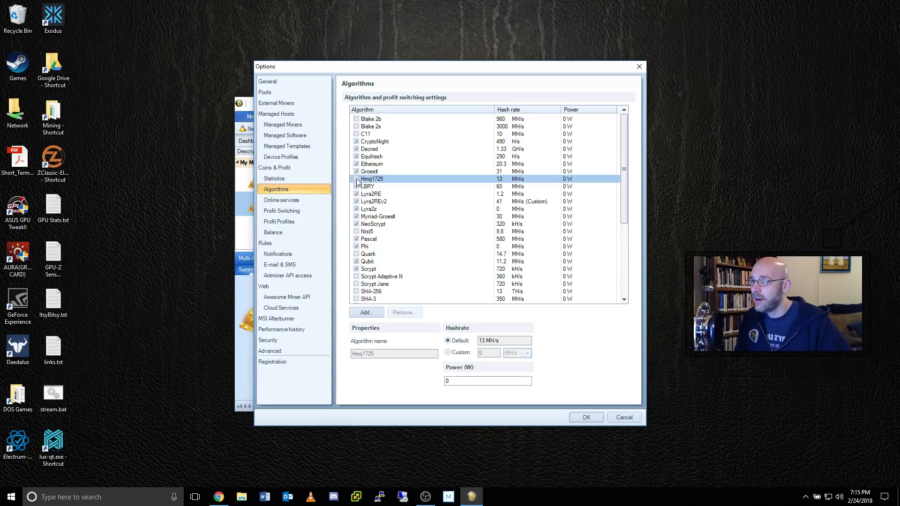
pyautogui.click(374, 186)
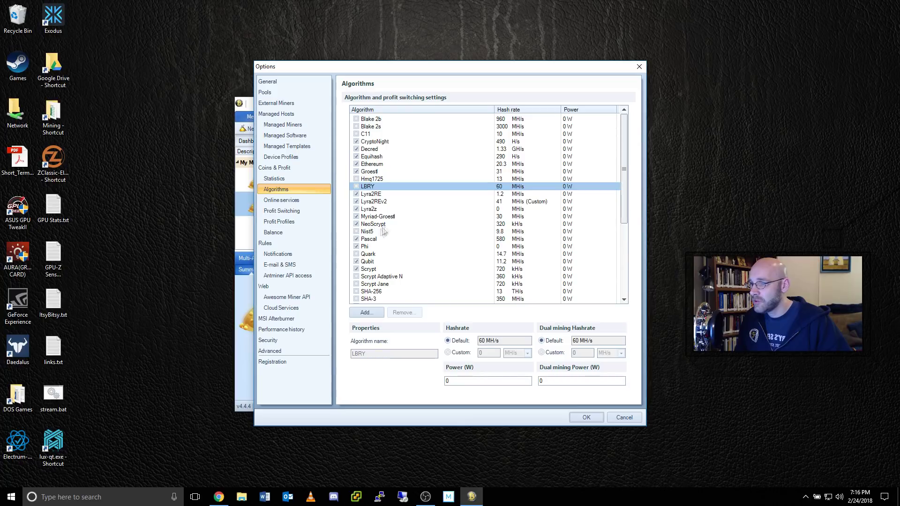
# - Exclude Pascal, Qubit, Scrypt, Timetravel and X11 from profit switching
pyautogui.click(361, 240)
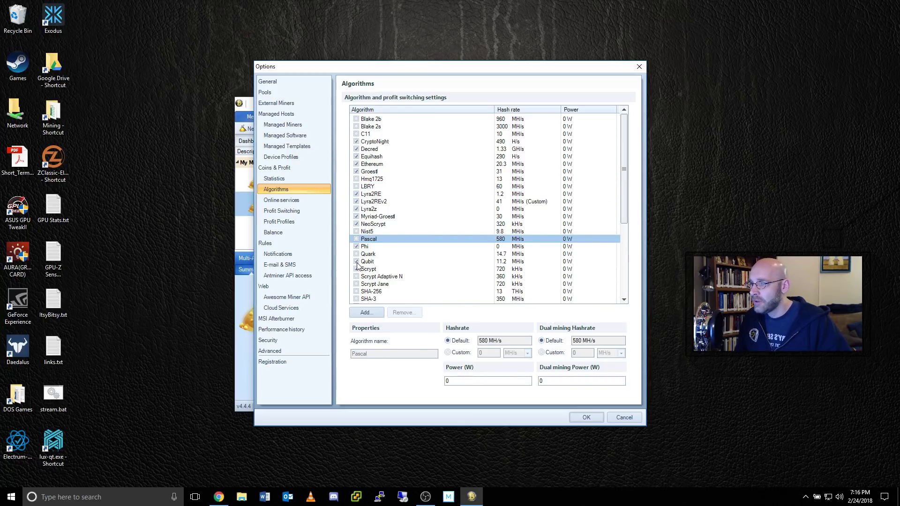
pyautogui.click(357, 263)
pyautogui.click(358, 269)
pyautogui.scroll(-2, 383, 263)
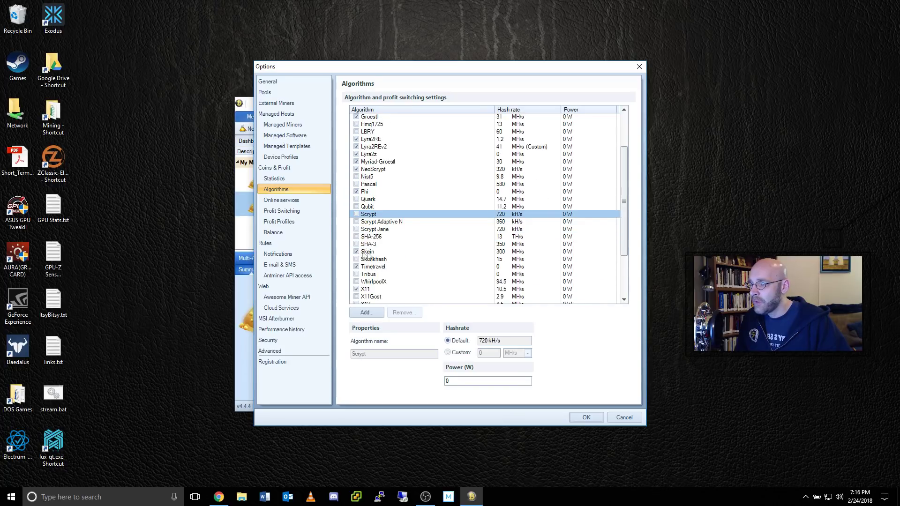
pyautogui.scroll(-2, 366, 256)
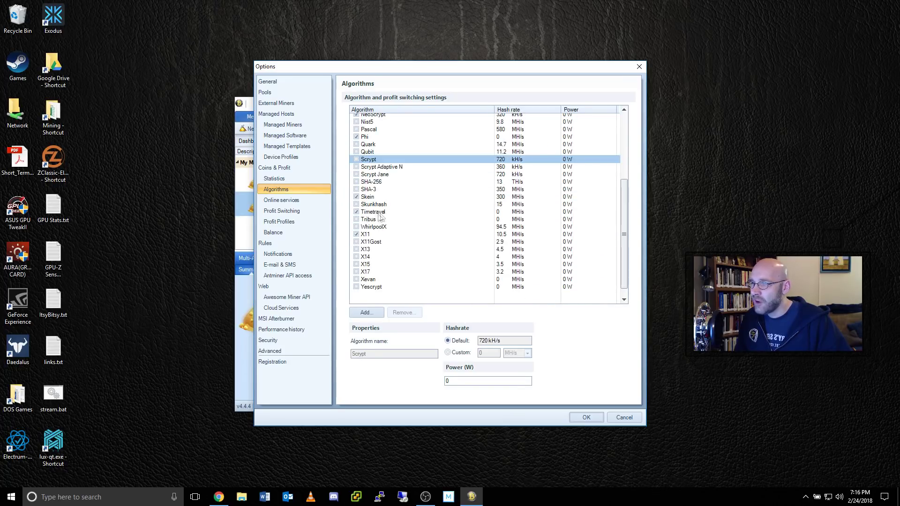
pyautogui.click(357, 212)
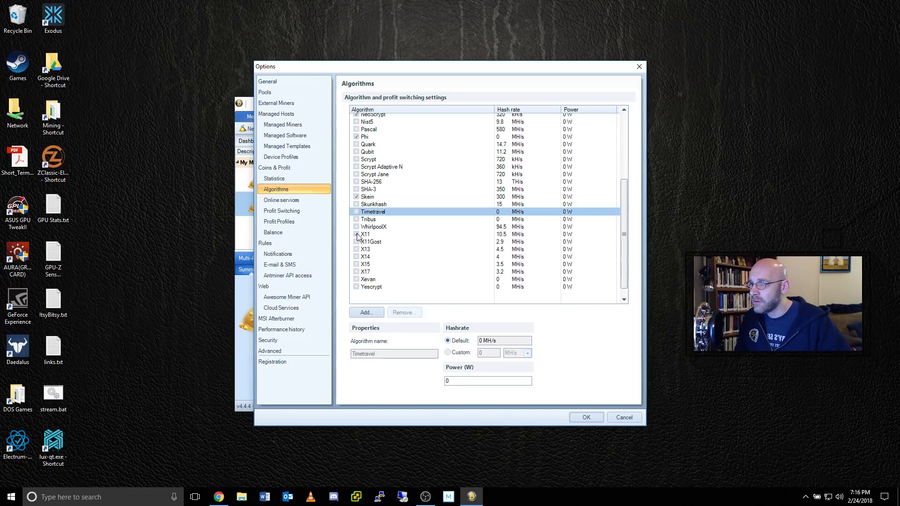
pyautogui.click(356, 235)
pyautogui.scroll(2, 381, 272)
pyautogui.scroll(2, 381, 274)
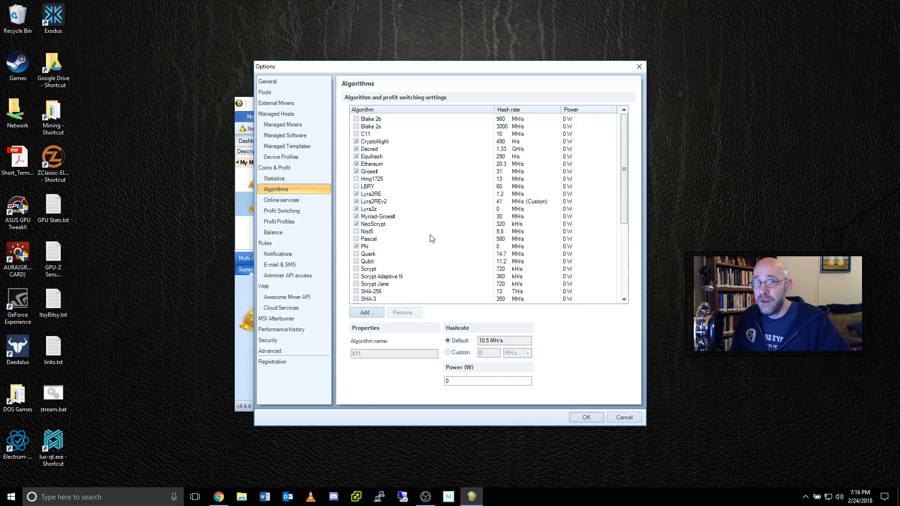
# - Save the algorithm choices so the miner runs ccminer on Lyra2z at about 1.93 MH/s
pyautogui.click(593, 420)
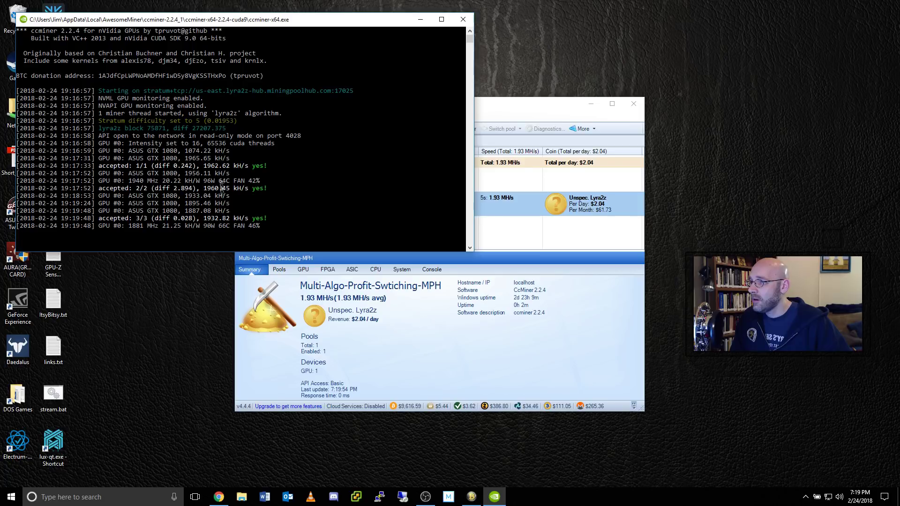
pyautogui.click(530, 113)
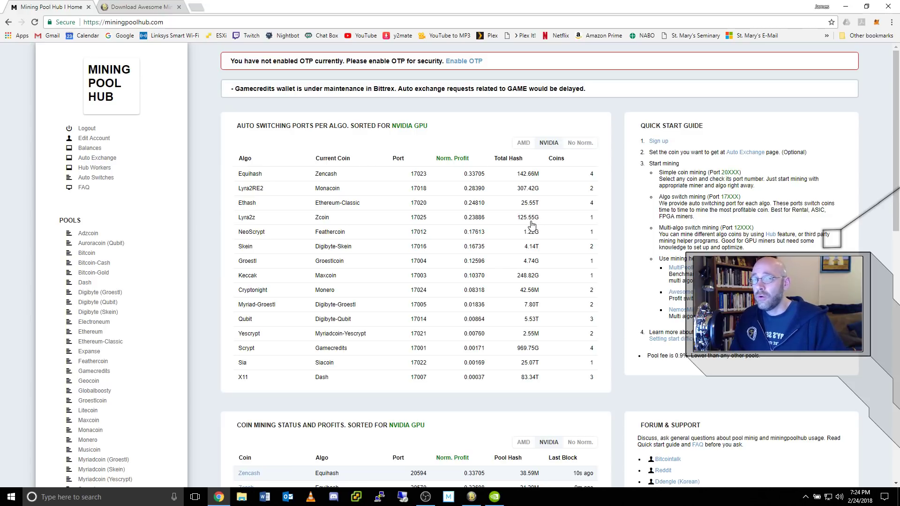
# - Minimize Chrome and return to Awesome Miner's miner list, still mining Lyra2z
pyautogui.click(846, 8)
pyautogui.click(470, 497)
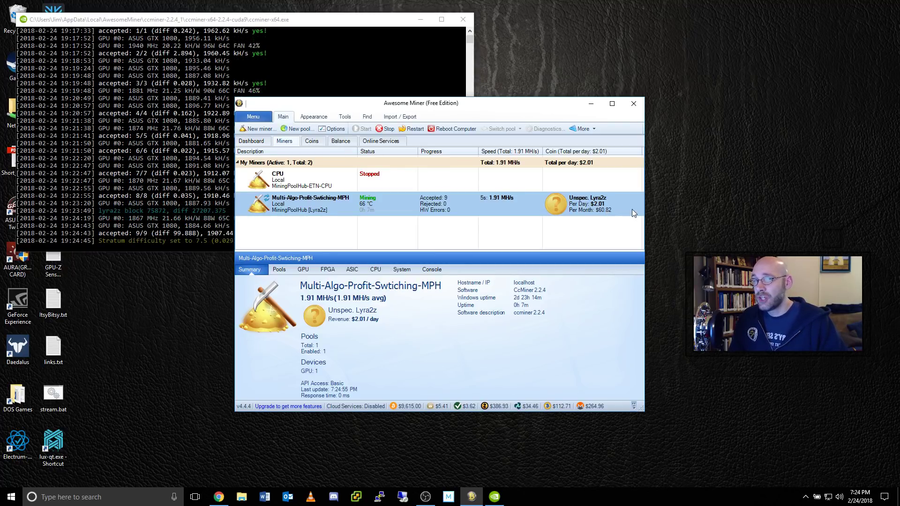
# - Set the switching interval to 1 minute and profit switch threshold to 1%, then save
pyautogui.click(334, 129)
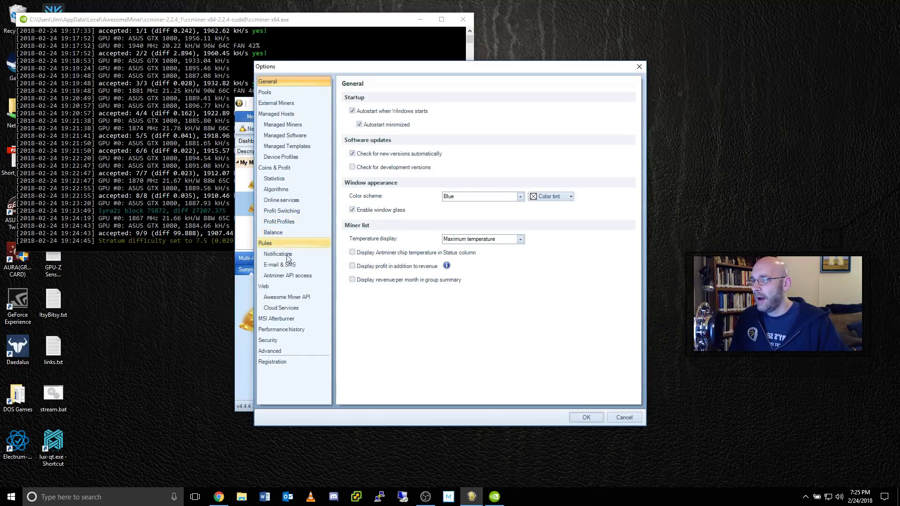
pyautogui.click(285, 212)
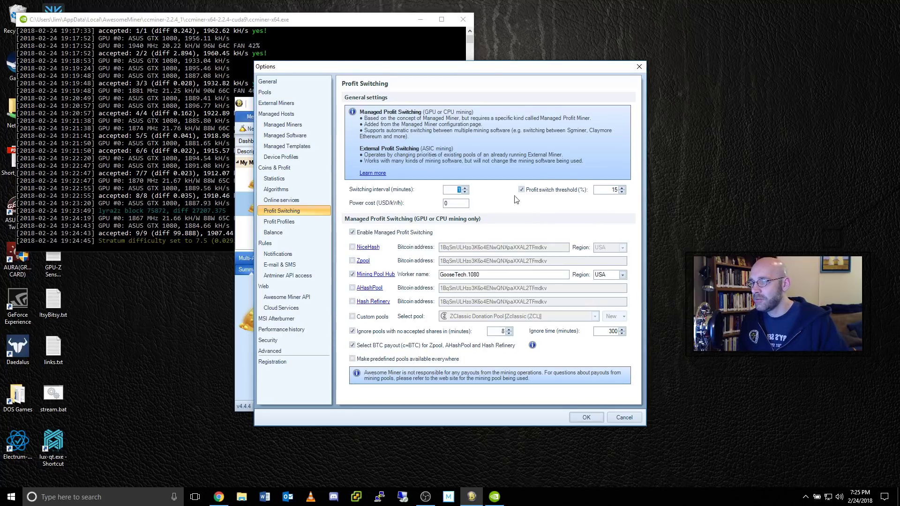
pyautogui.write('1')
pyautogui.doubleClick(611, 190)
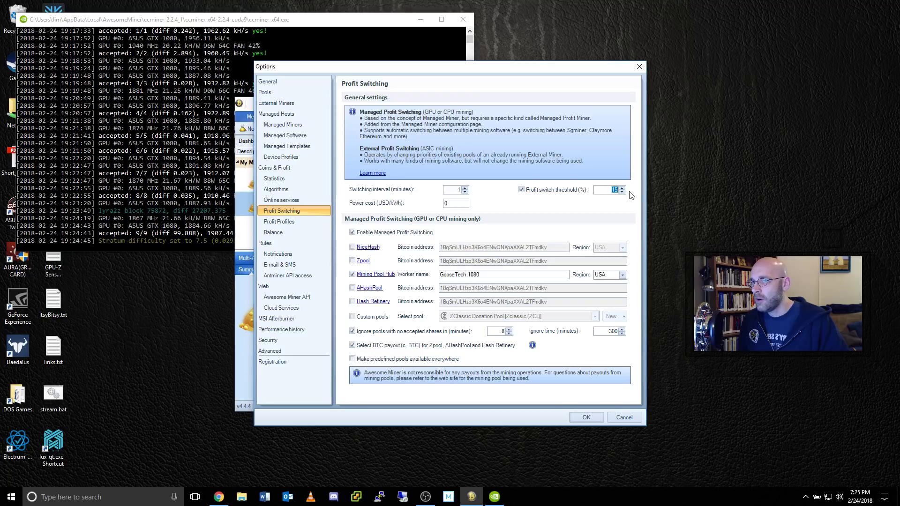
pyautogui.write('1')
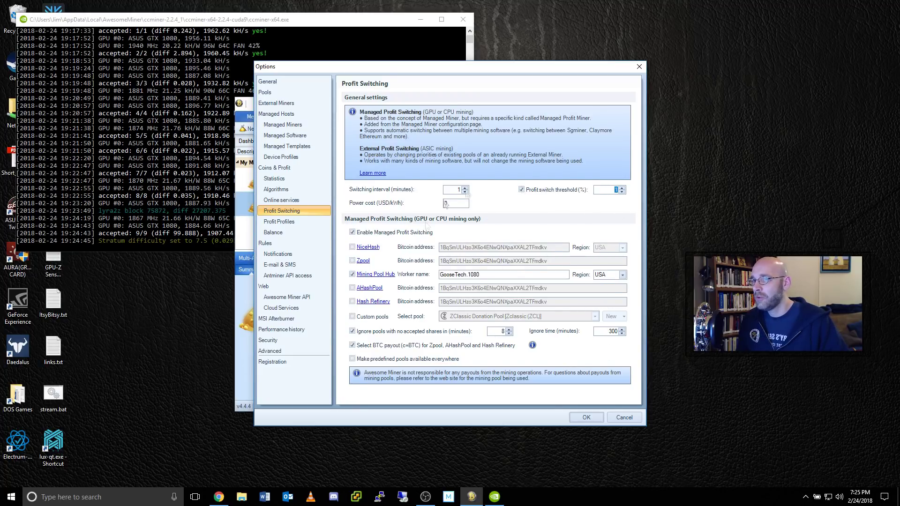
pyautogui.click(586, 417)
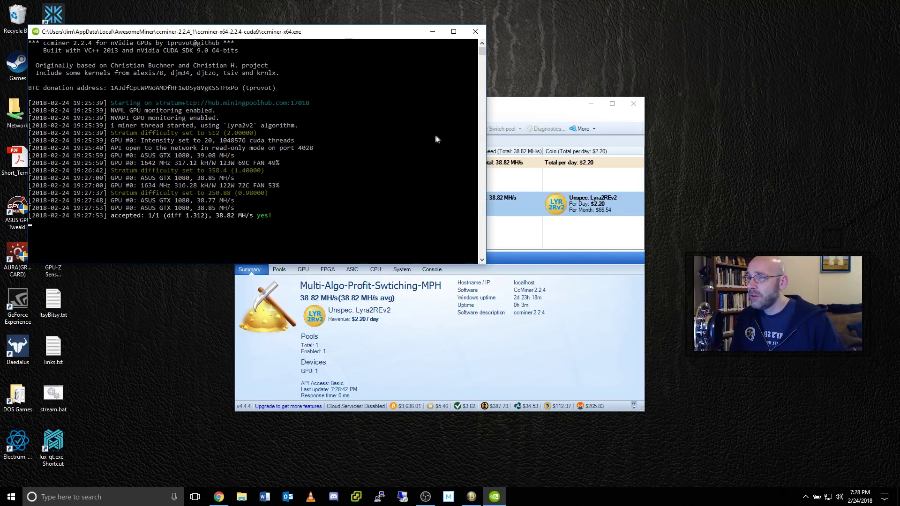
# - Check Mining Pool Hub in Chrome, then return to the miner list mining Lyra2REv2
pyautogui.click(576, 132)
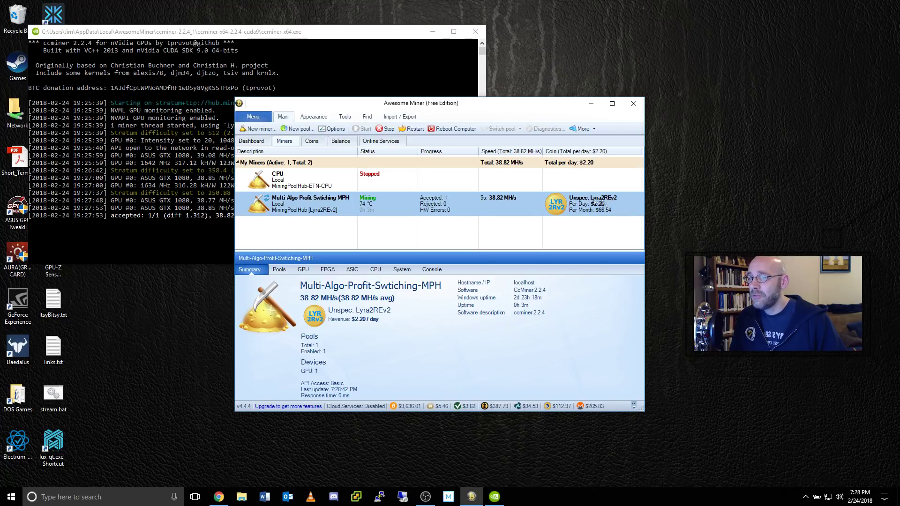
pyautogui.click(219, 496)
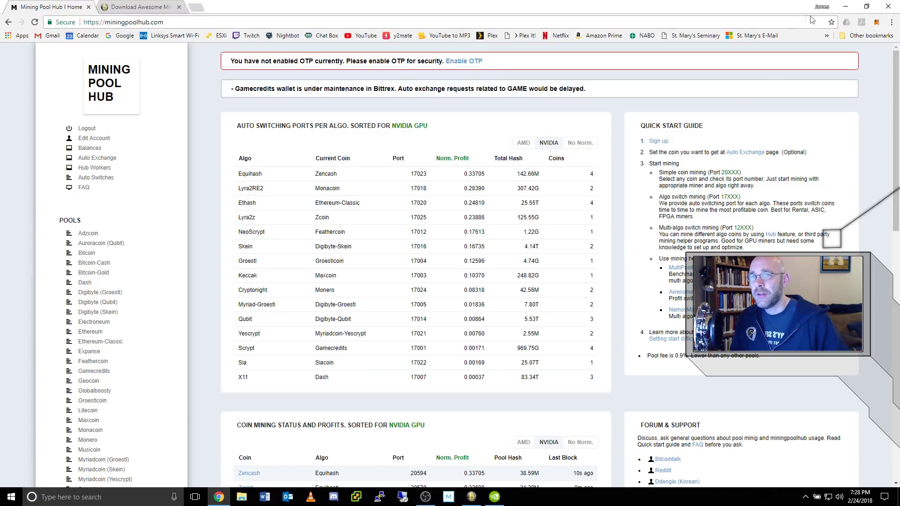
pyautogui.click(844, 6)
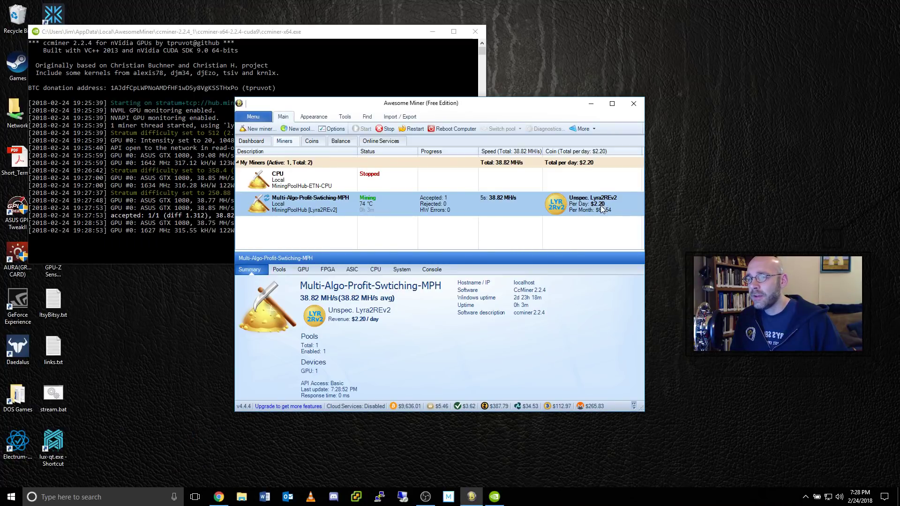